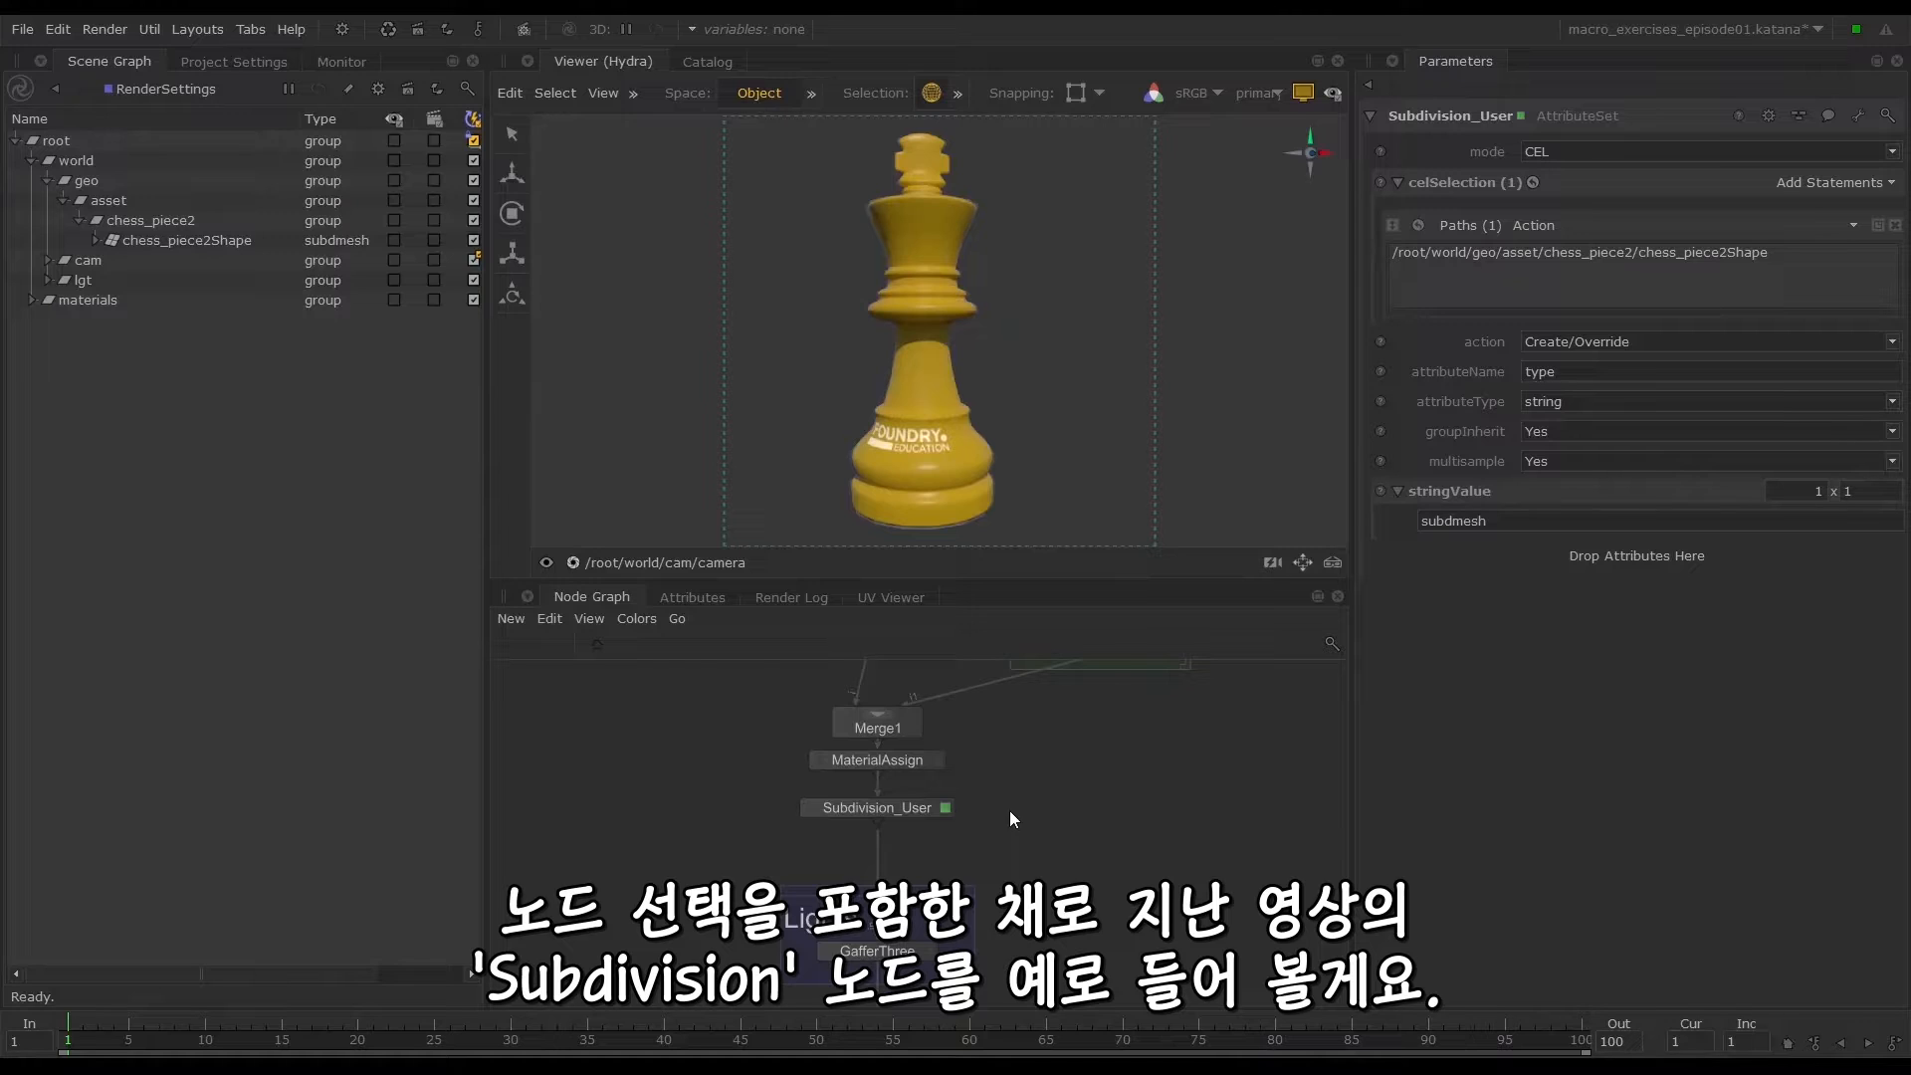
# Wrap the Subdivision_User node in a new group and move the group's expanded contents box clear of the Group node
pyautogui.click(918, 810)
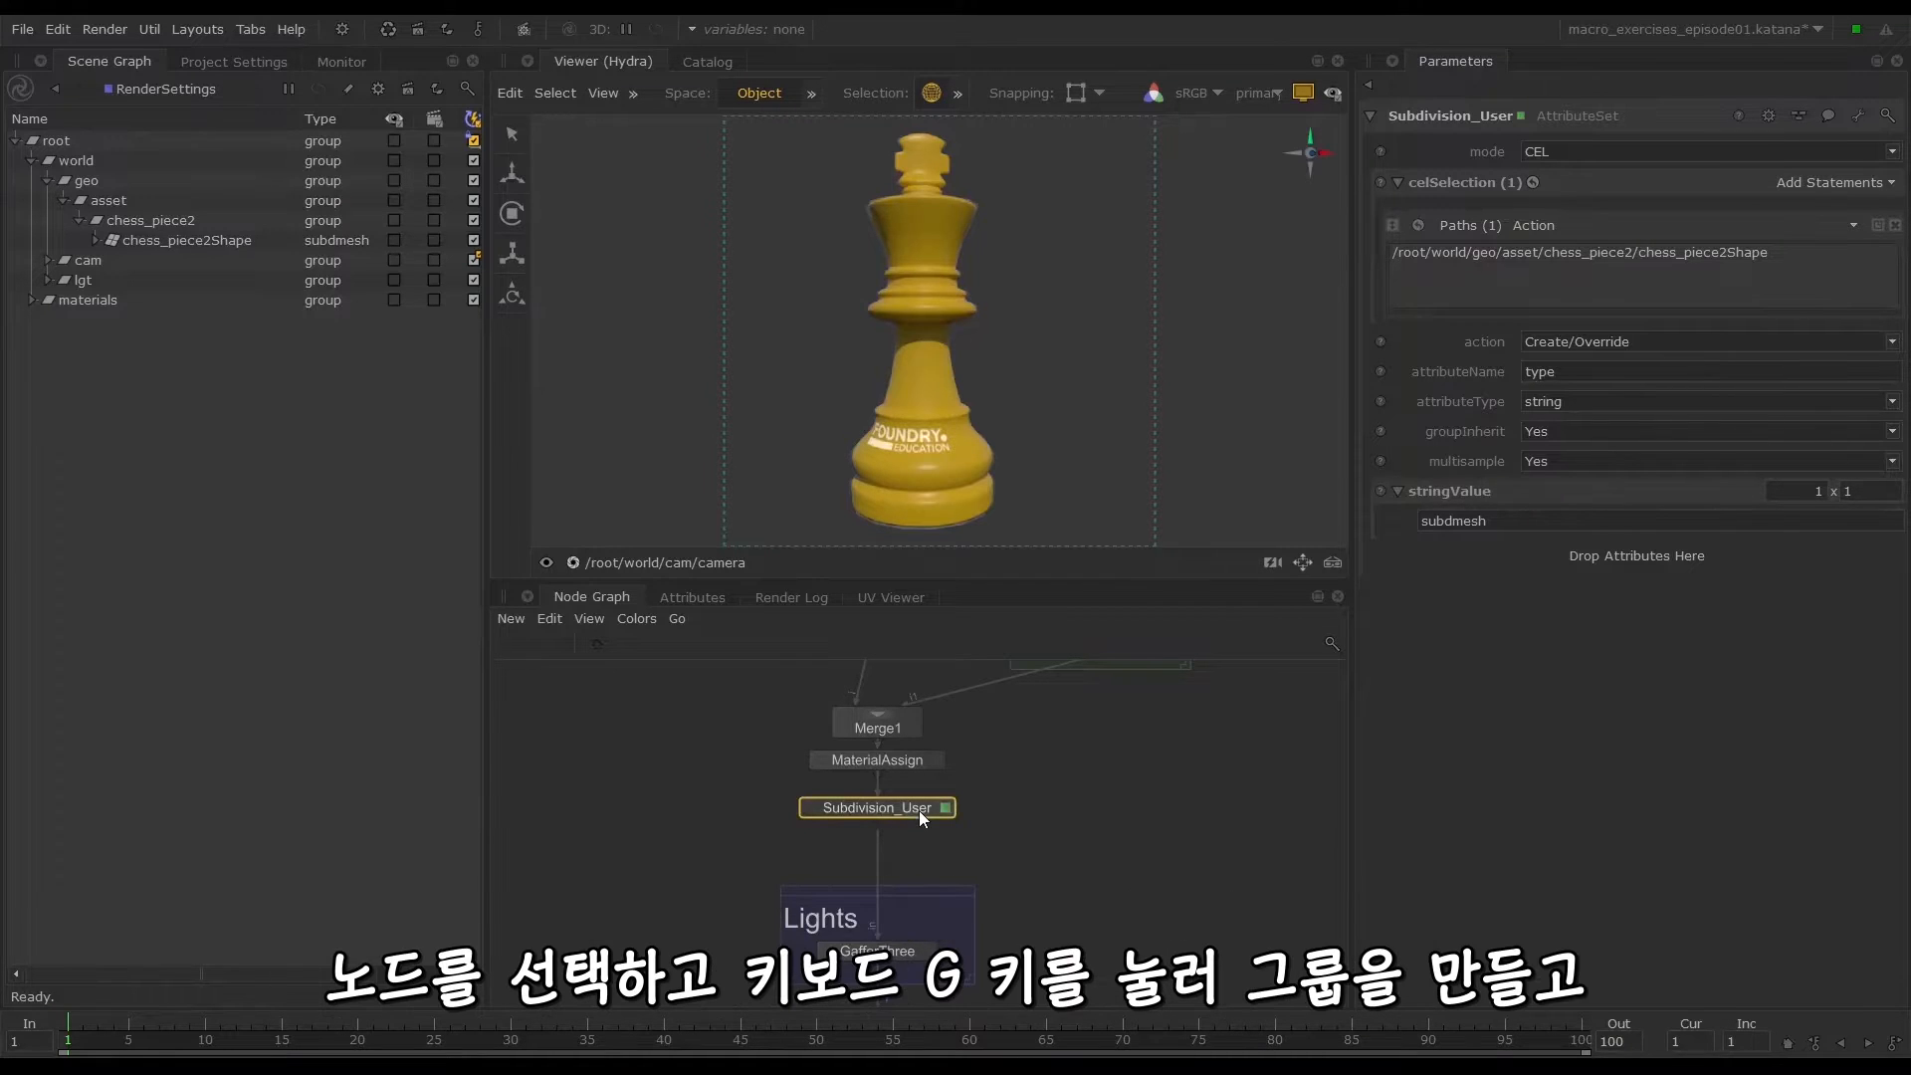
pyautogui.press('g')
pyautogui.moveTo(876, 826)
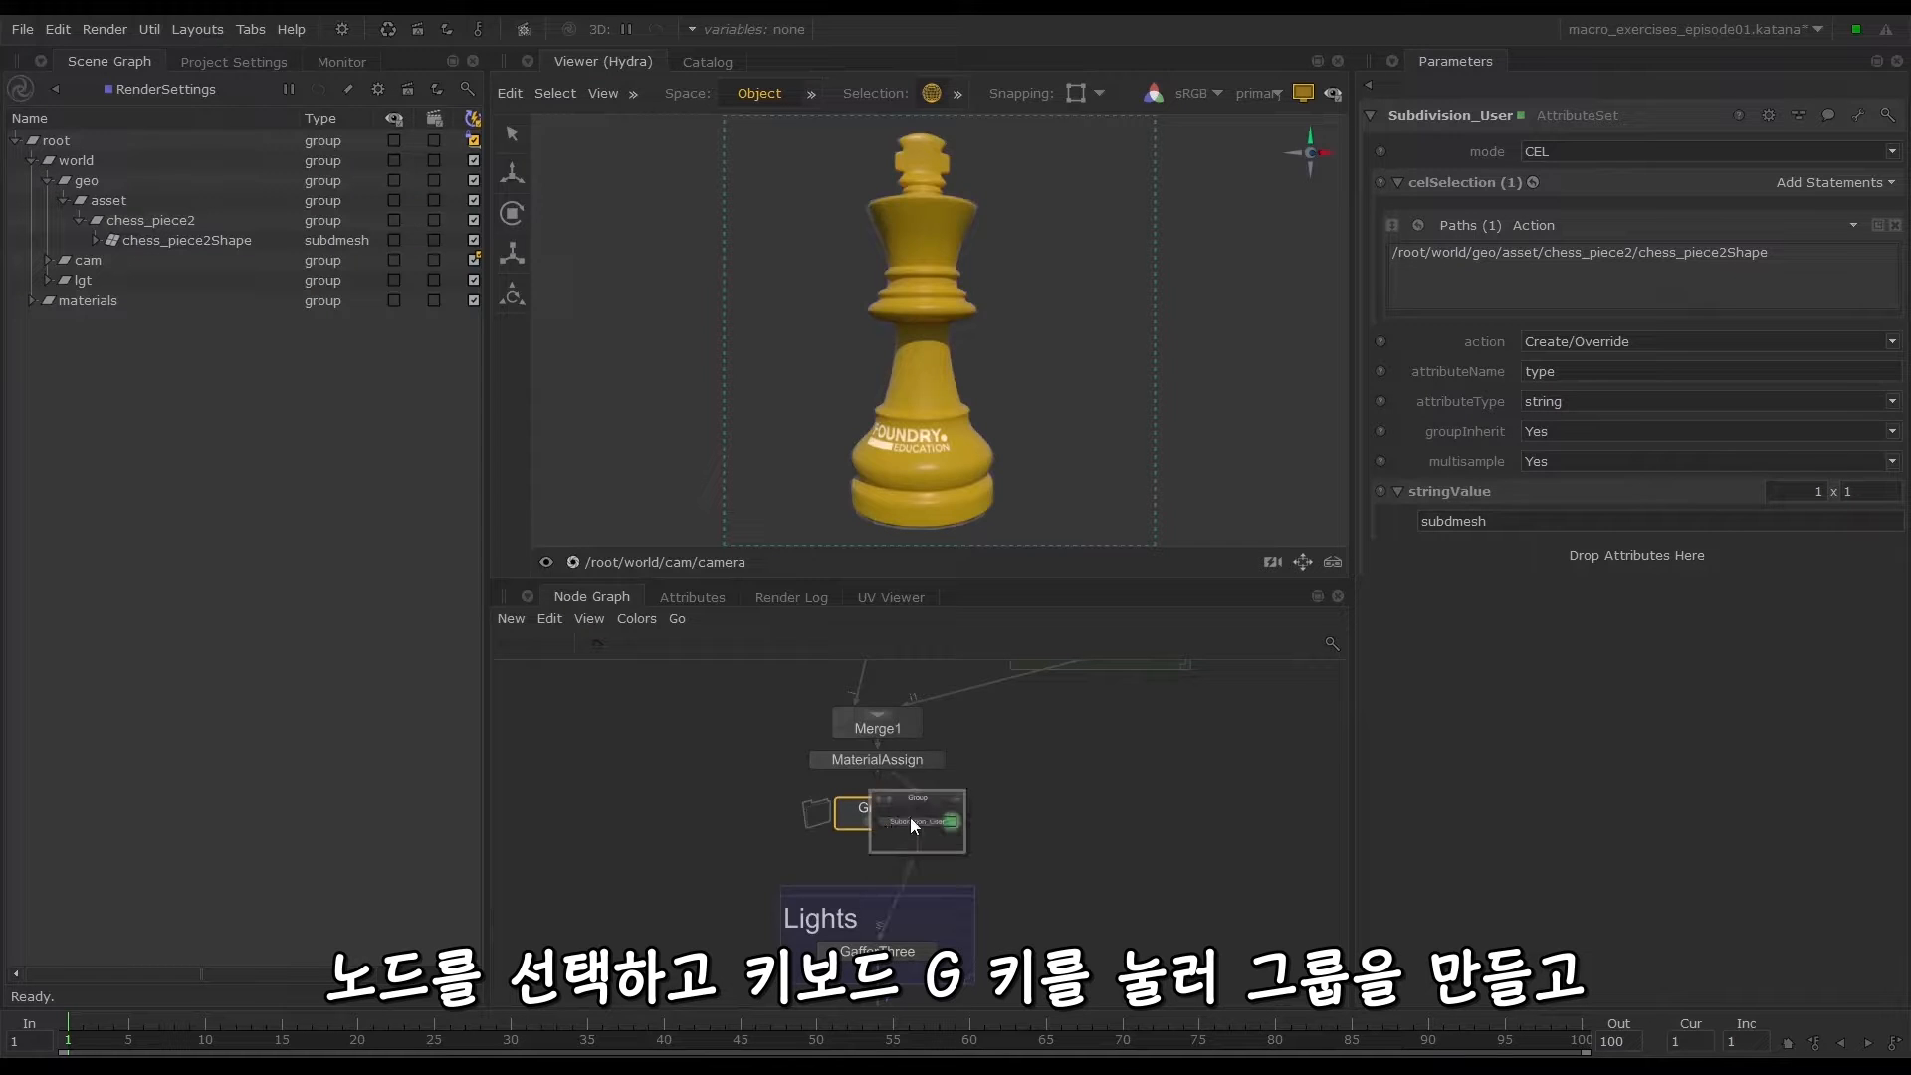
pyautogui.moveTo(923, 800); pyautogui.dragTo(1026, 796)
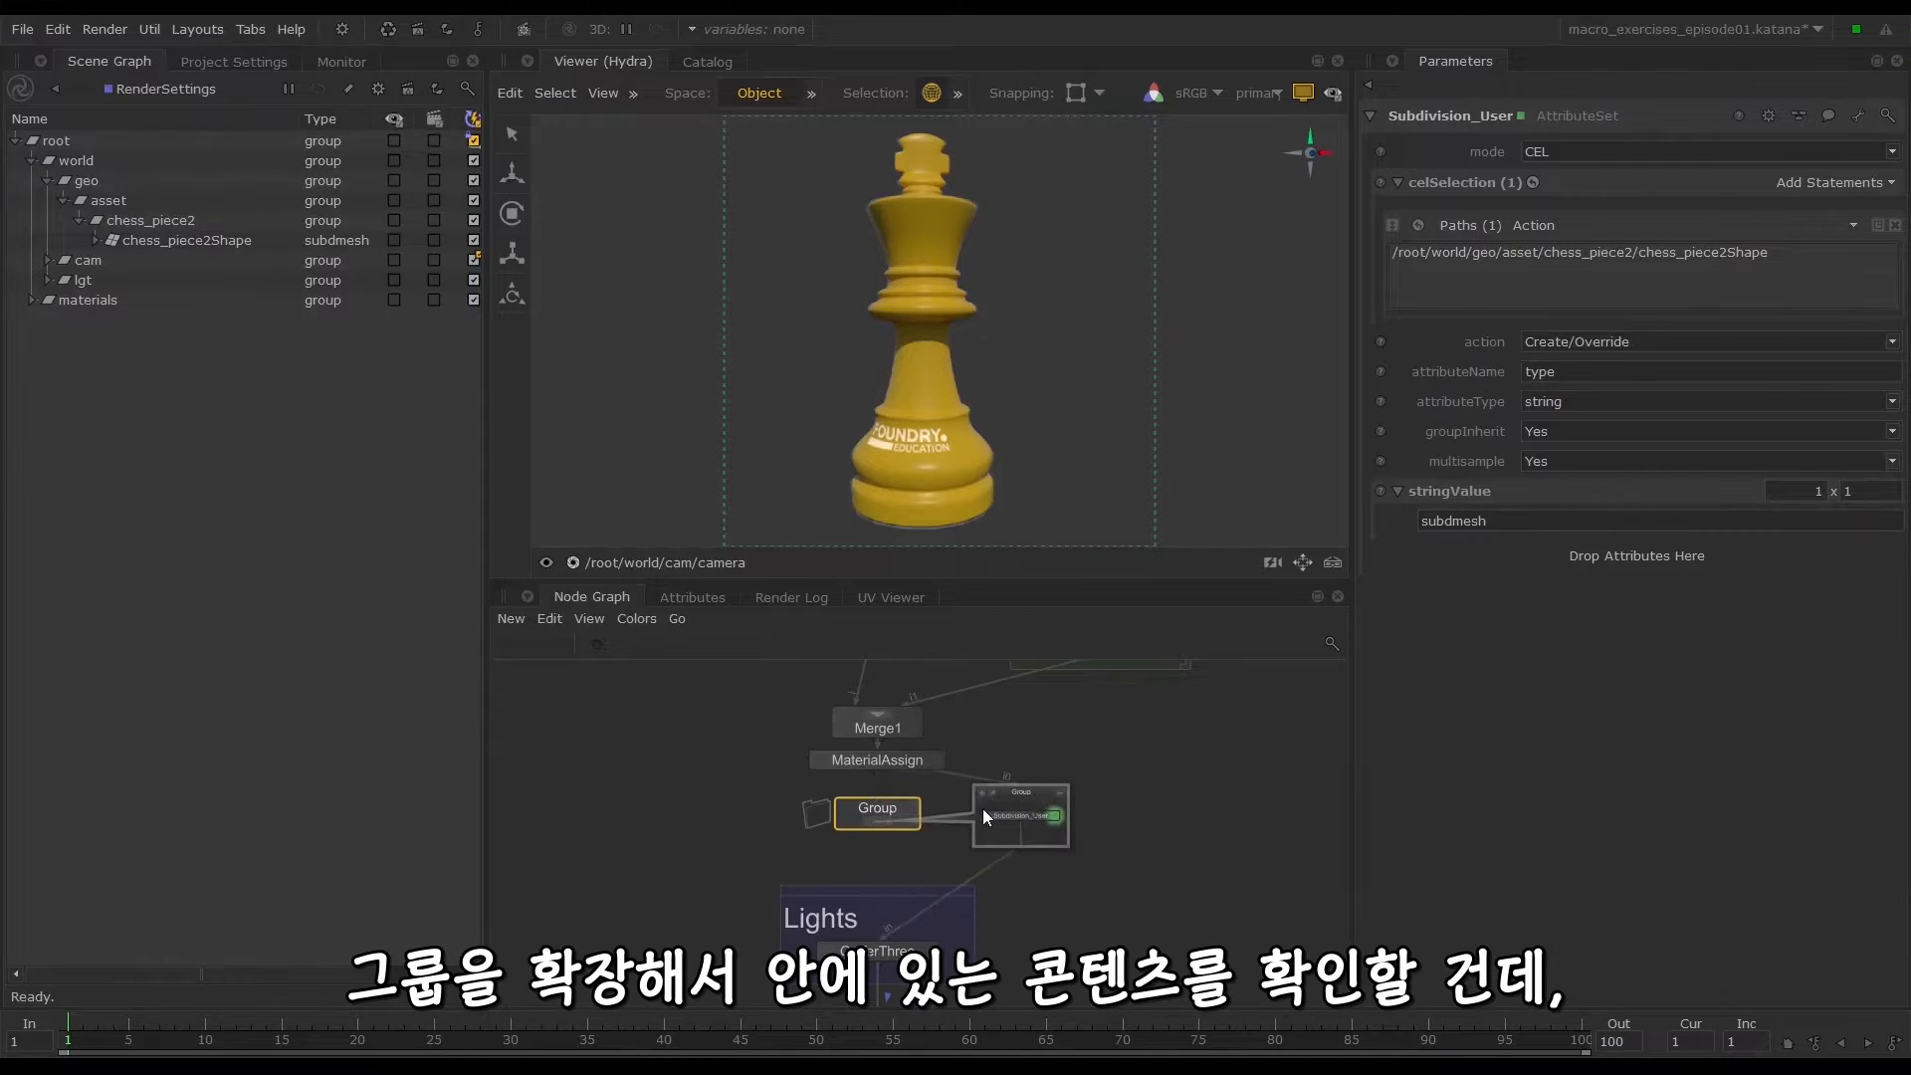
pyautogui.scroll(1, 979, 806)
pyautogui.scroll(3, 936, 806)
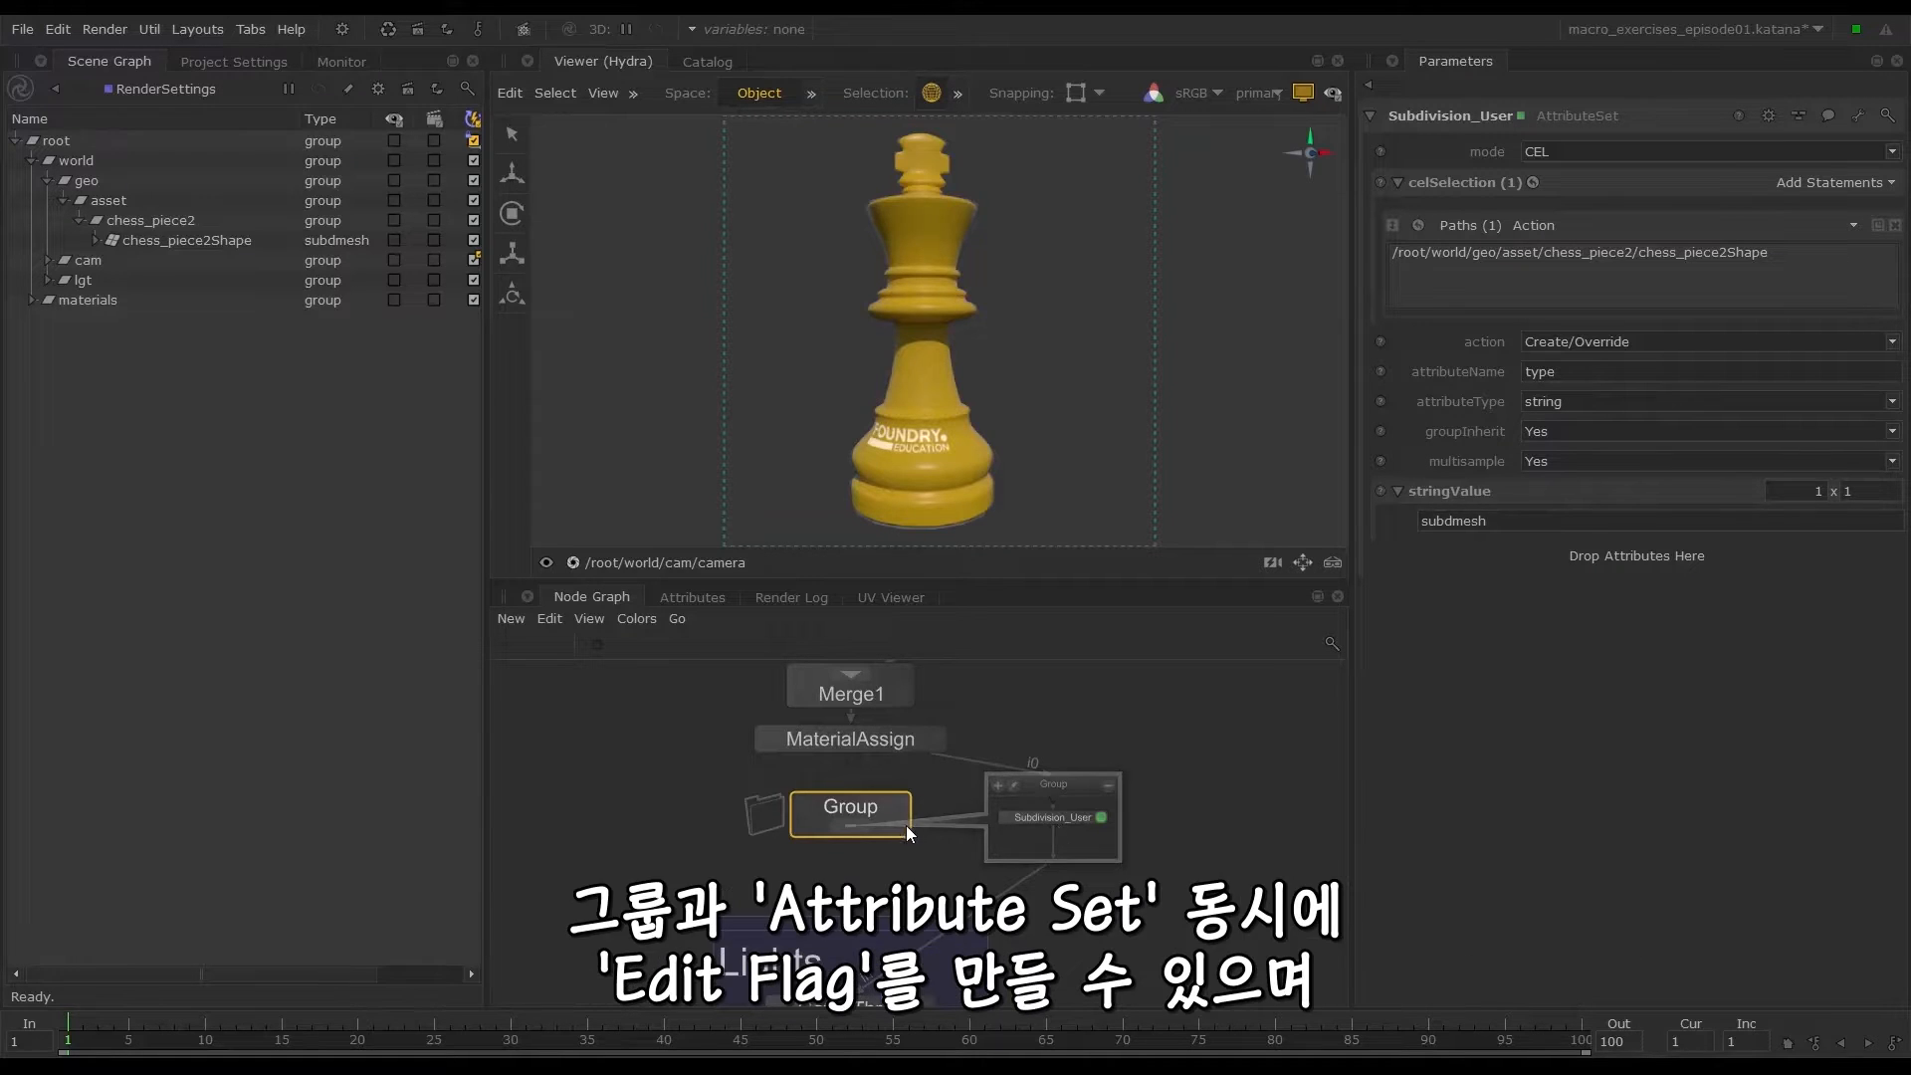
# Show the parameters of both Group and Subdivision_User for editing, and enable user parameter editing on Group
pyautogui.click(888, 806)
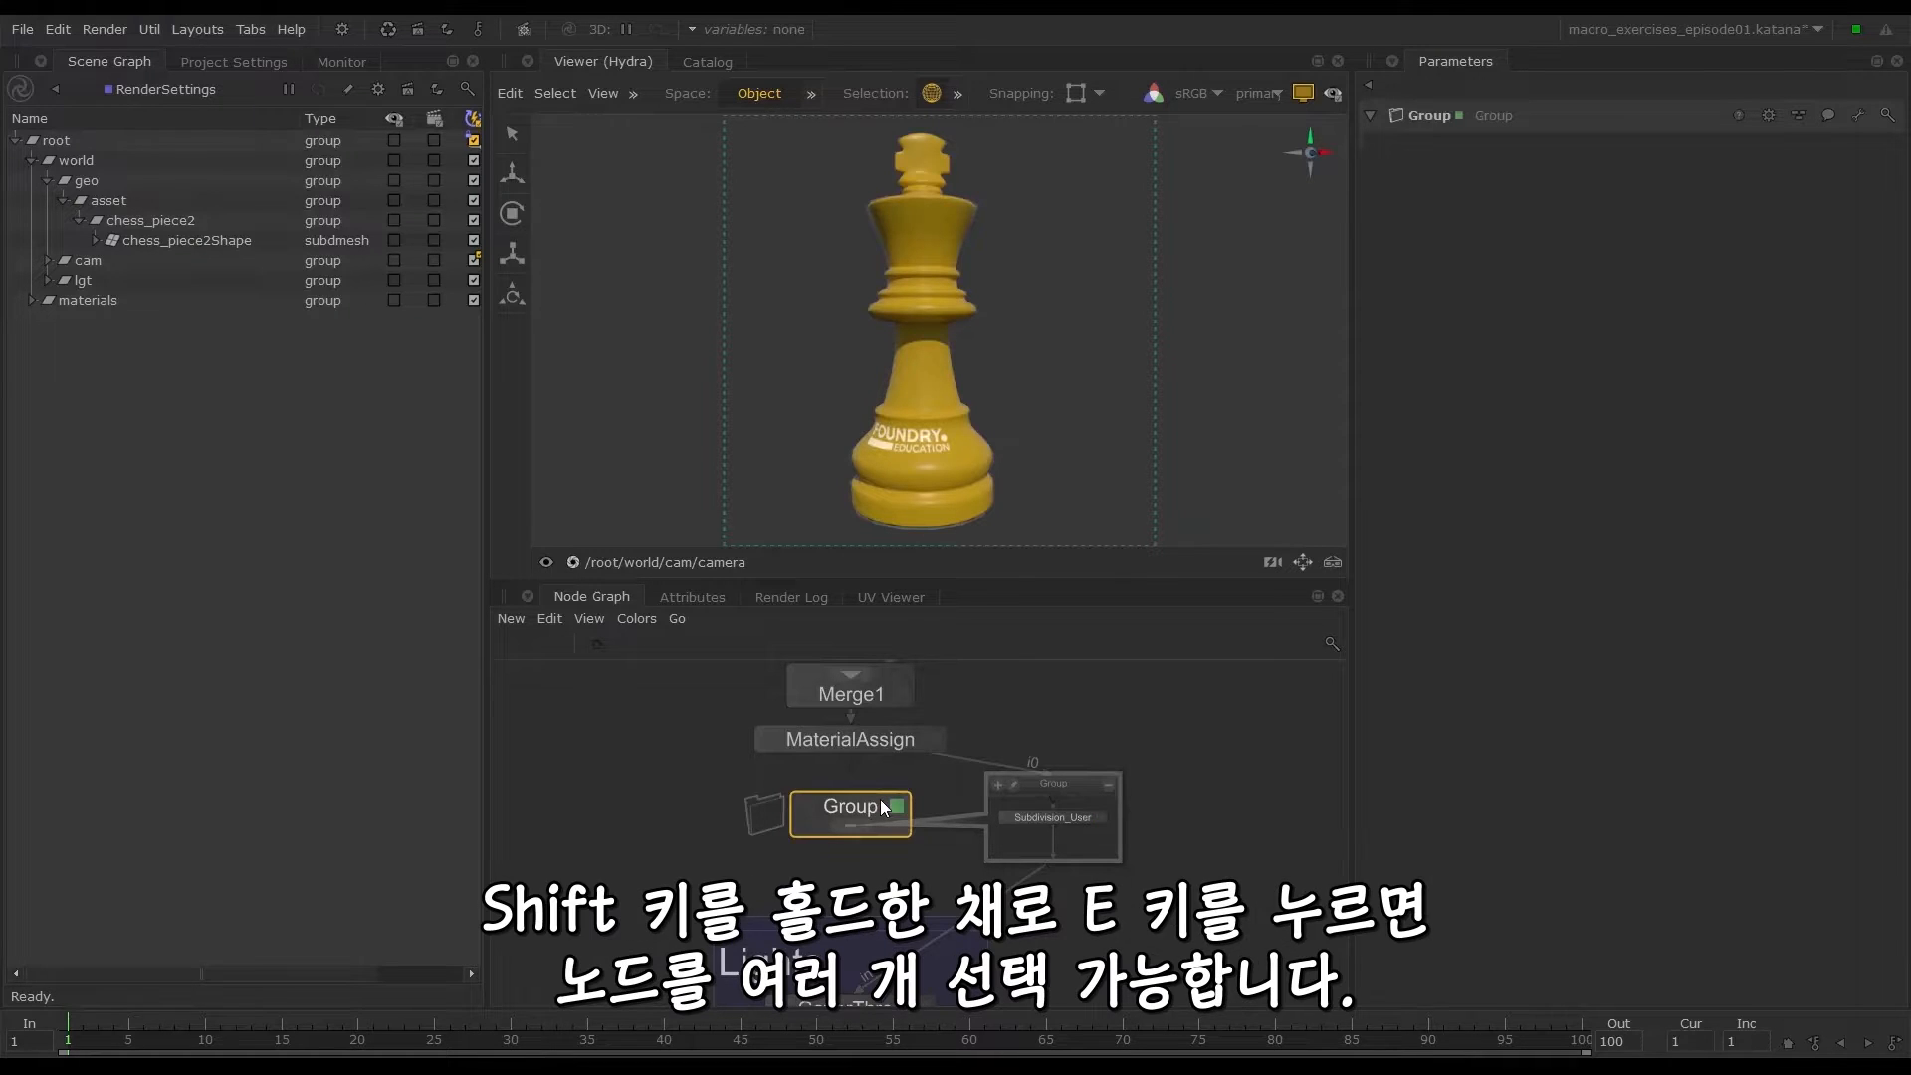
pyautogui.hotkey('shift', 'e')
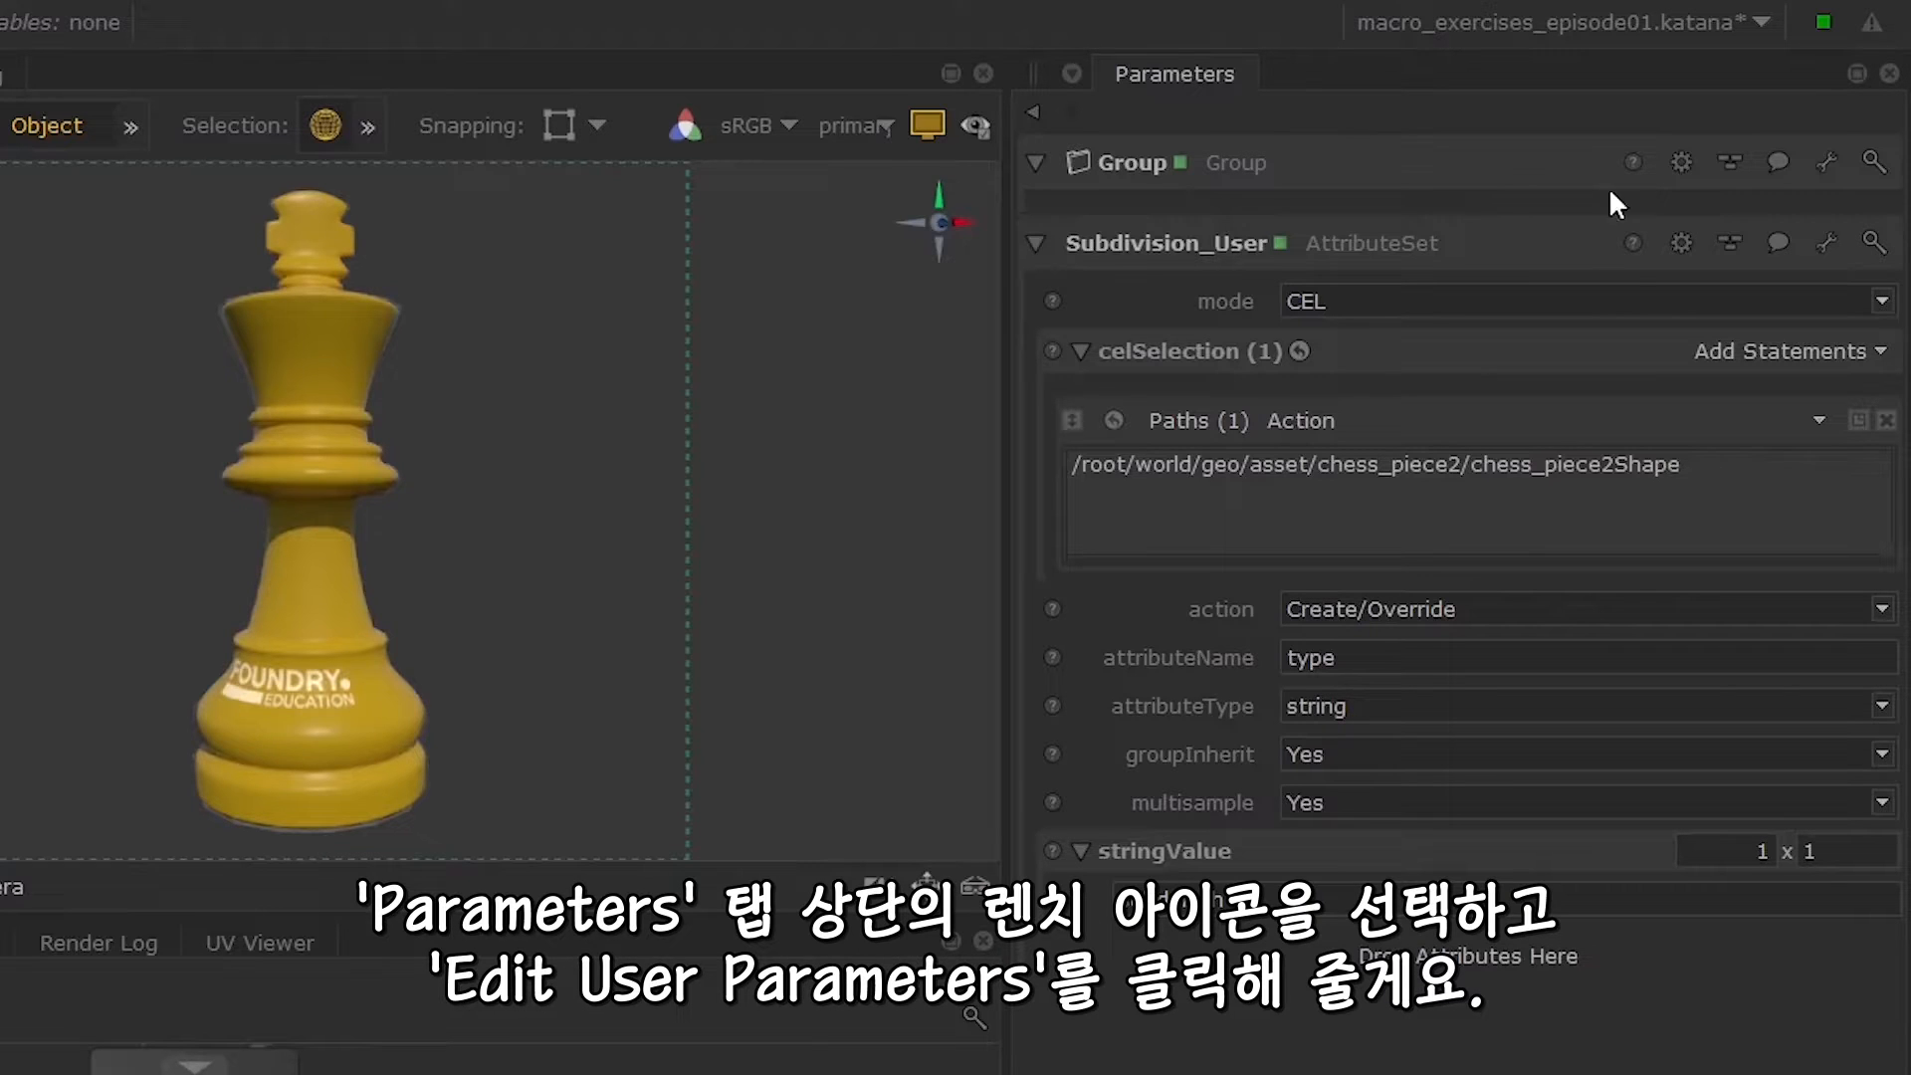
pyautogui.click(1821, 164)
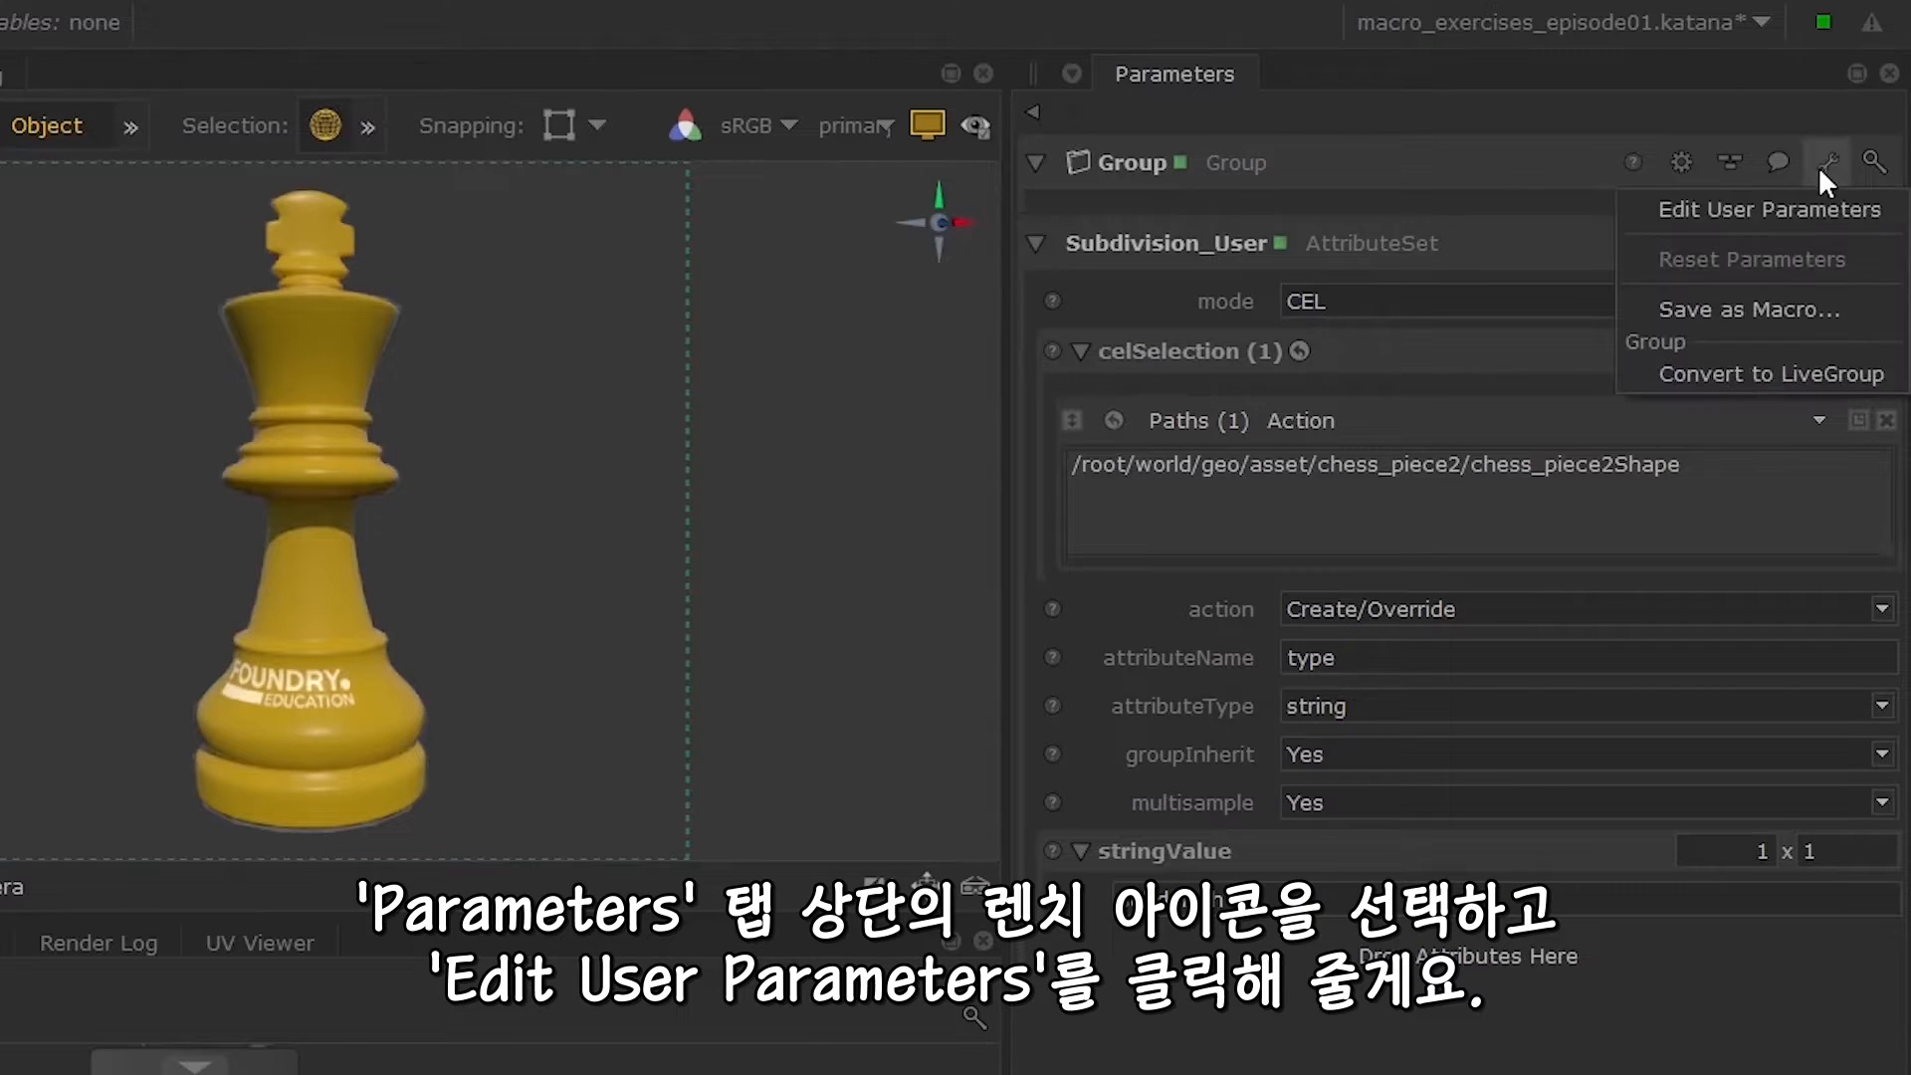
pyautogui.click(1787, 207)
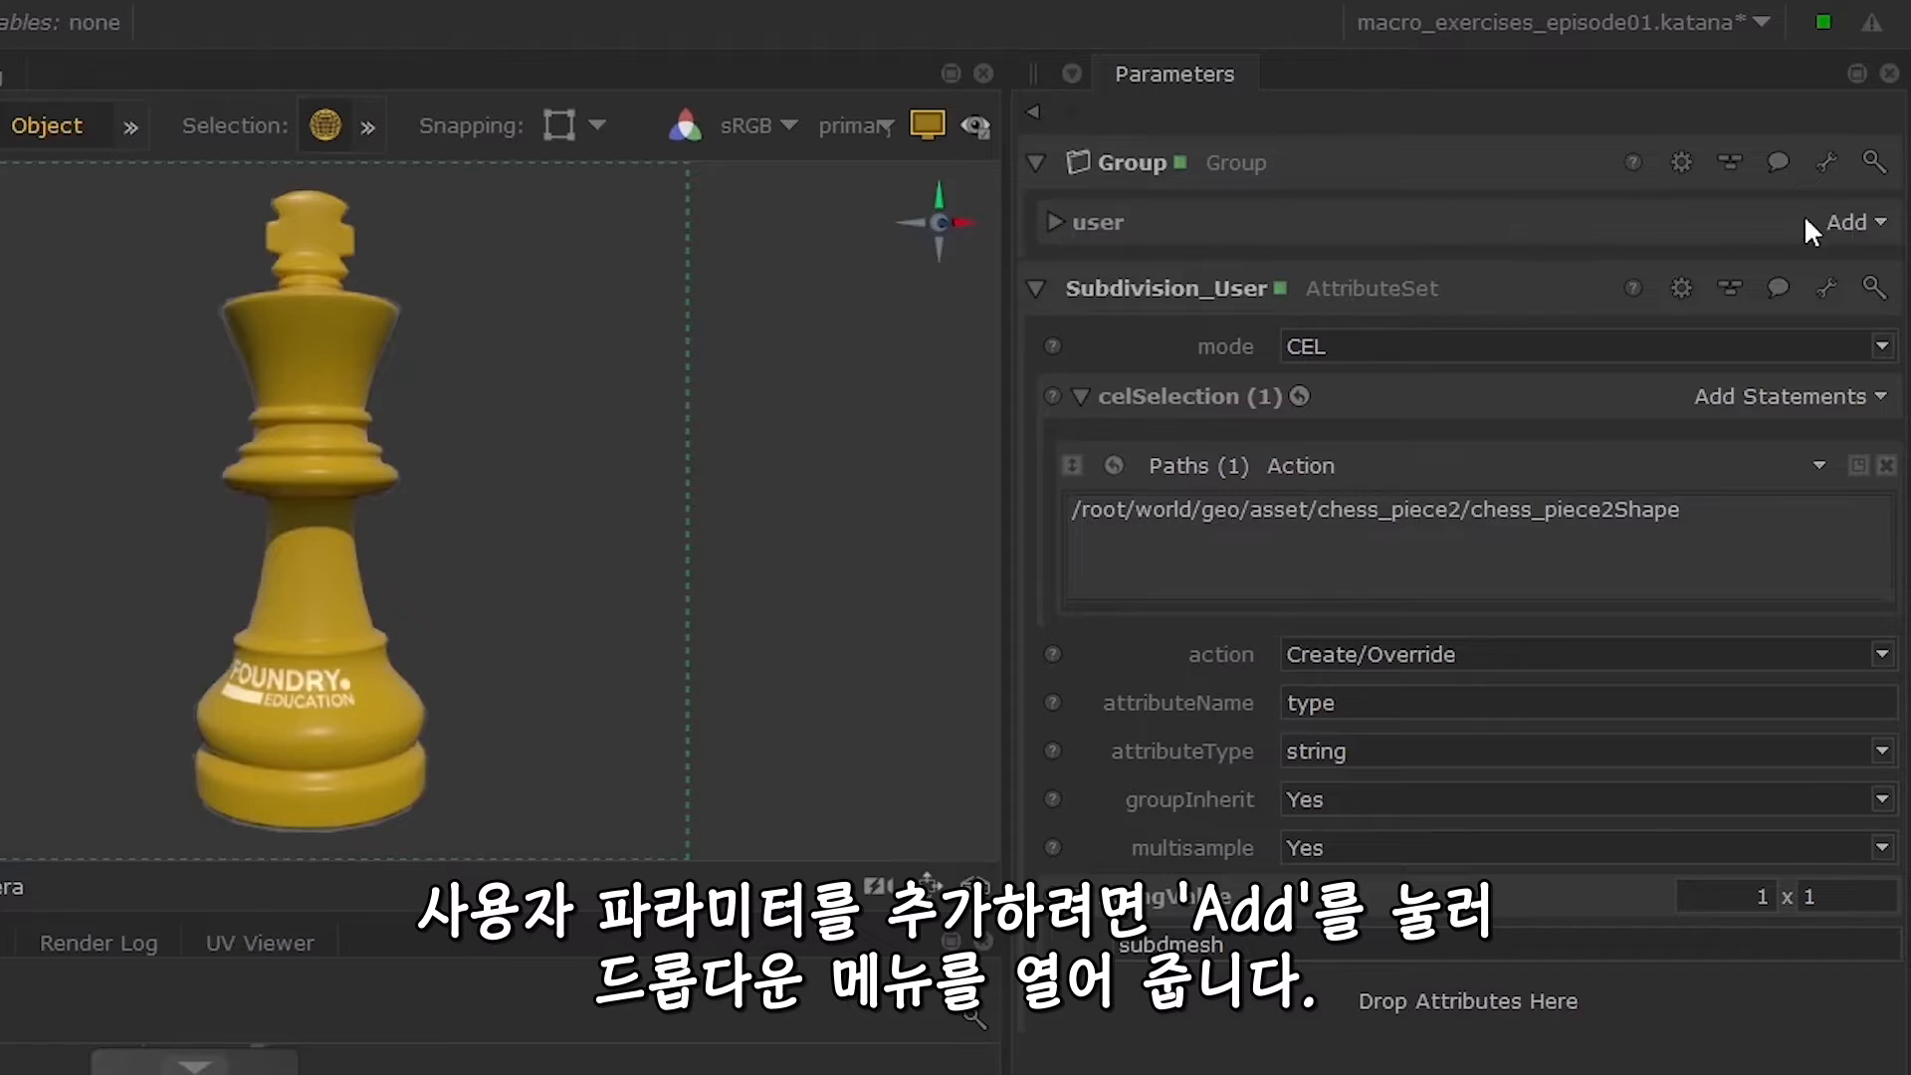
# Add a string user parameter named attribute to the Group node and set its value to subdmesh
pyautogui.click(1848, 223)
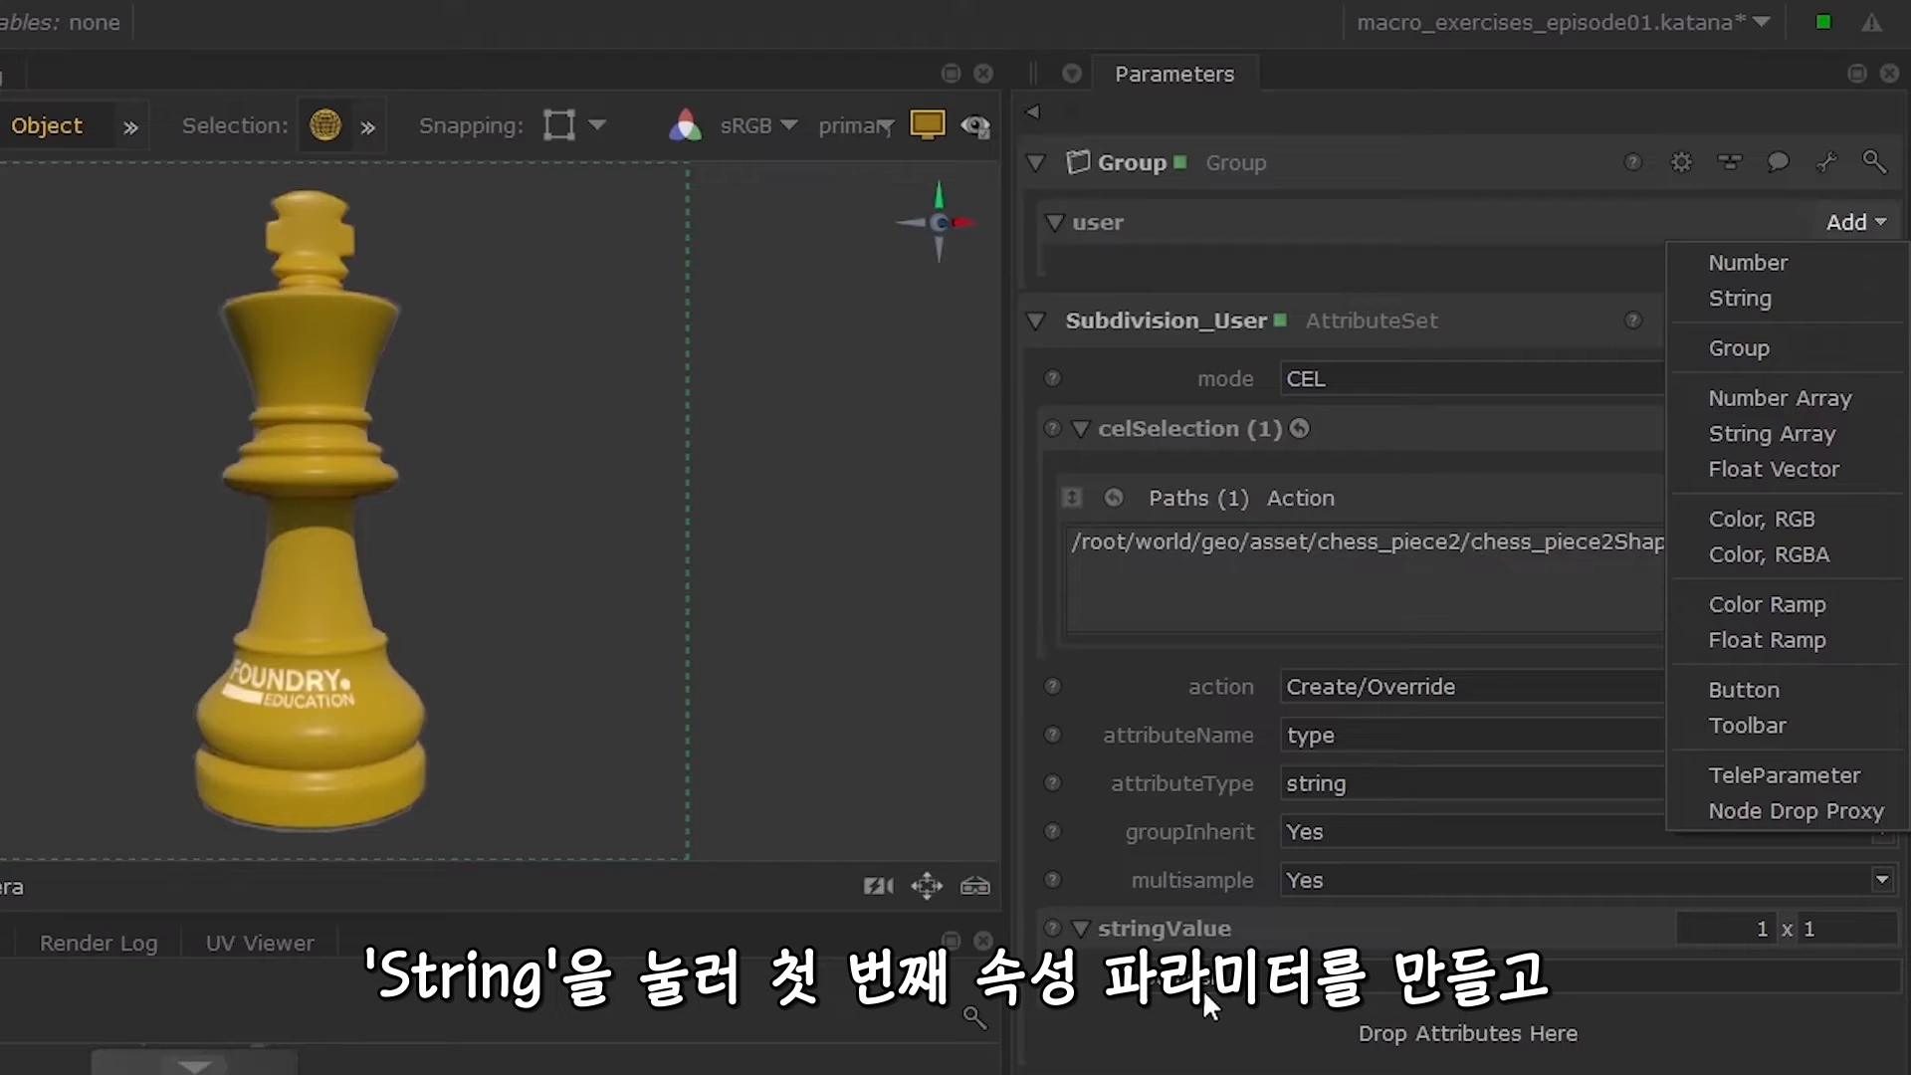
pyautogui.click(1747, 297)
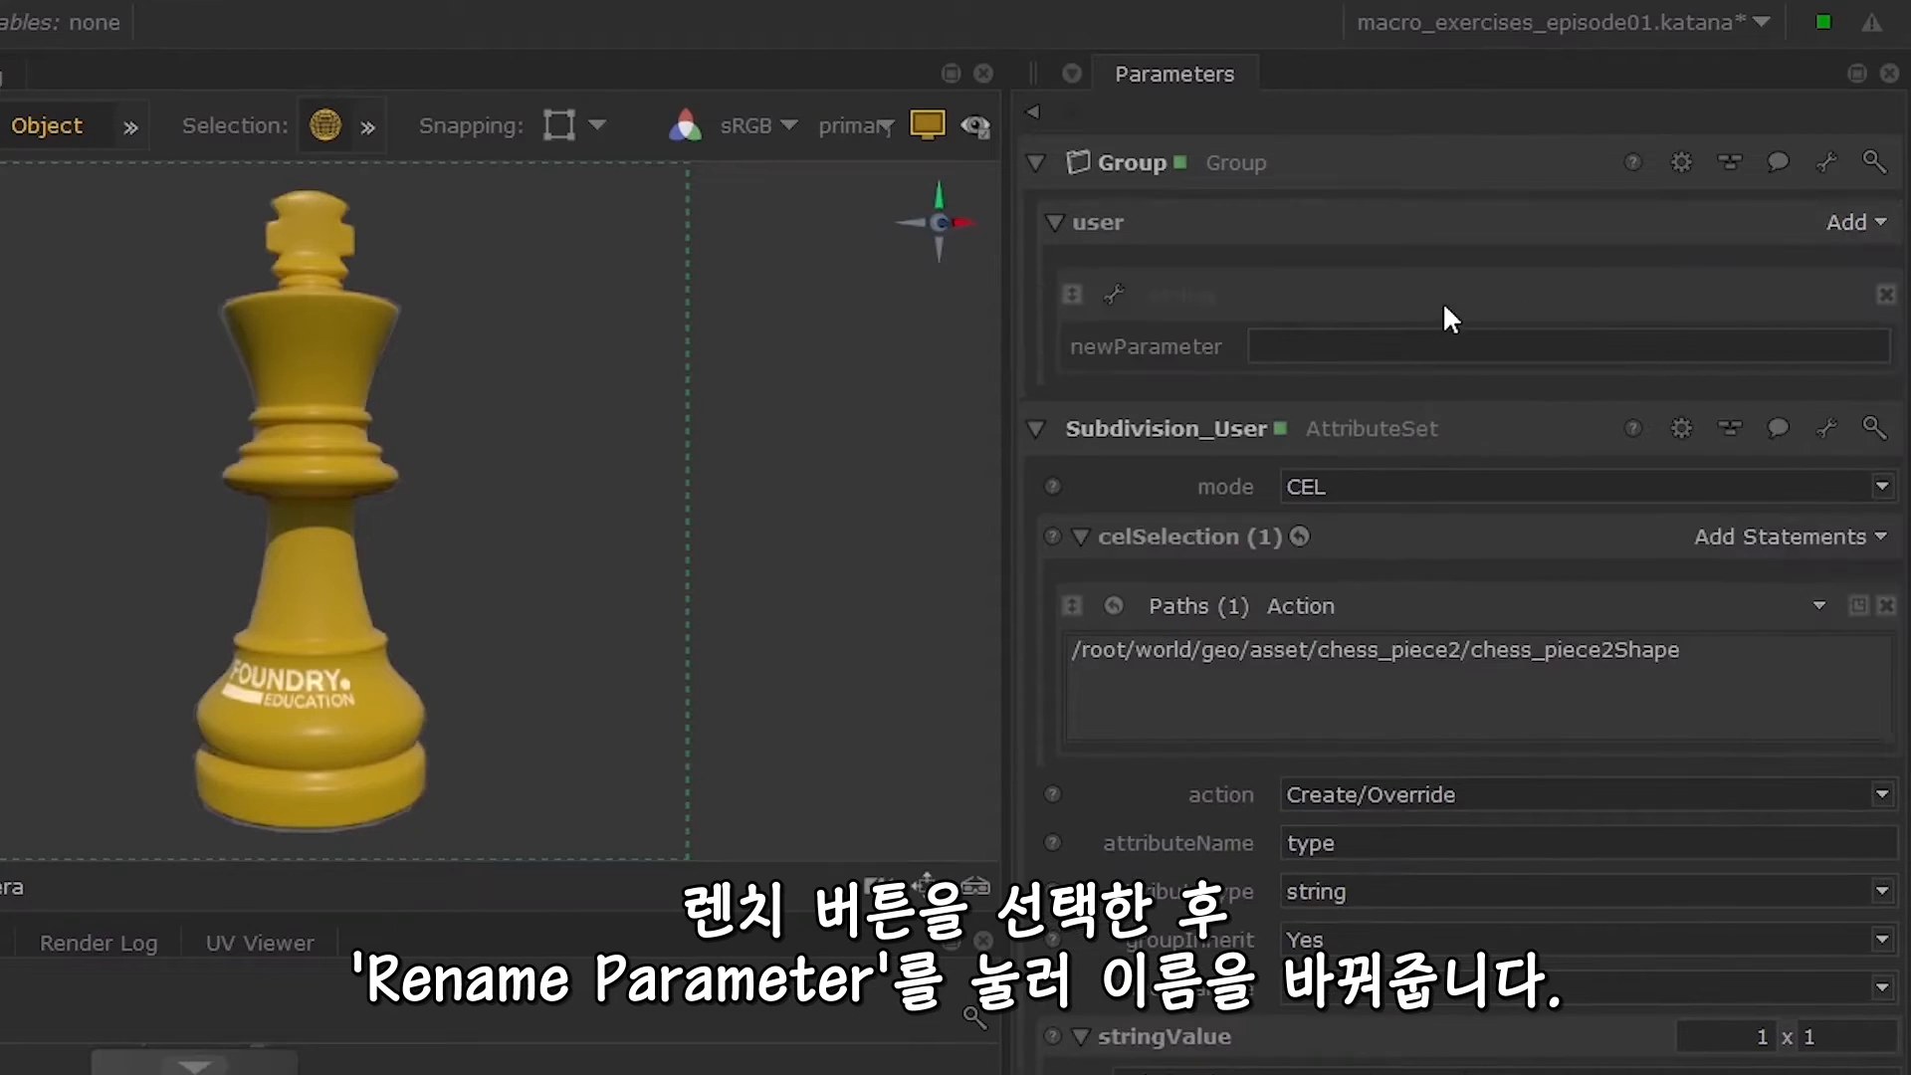
pyautogui.click(1111, 297)
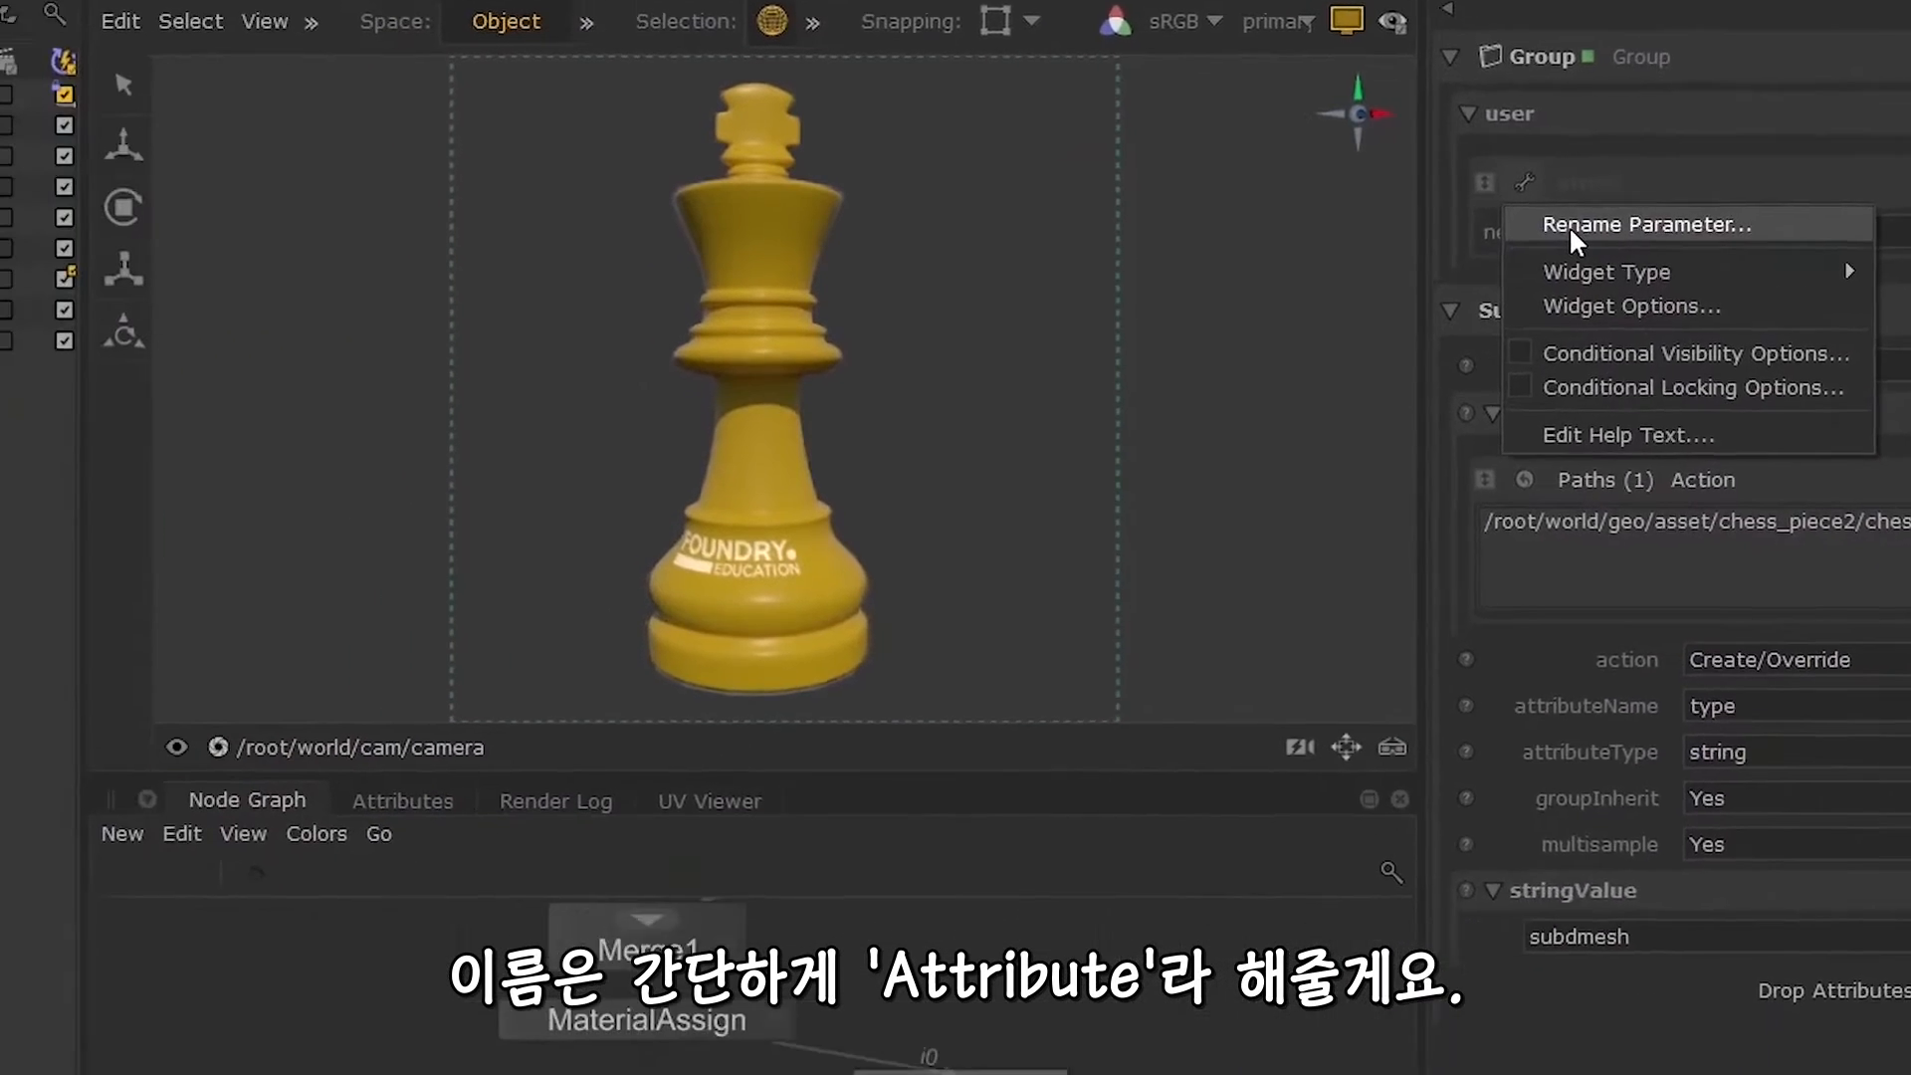
pyautogui.click(1161, 340)
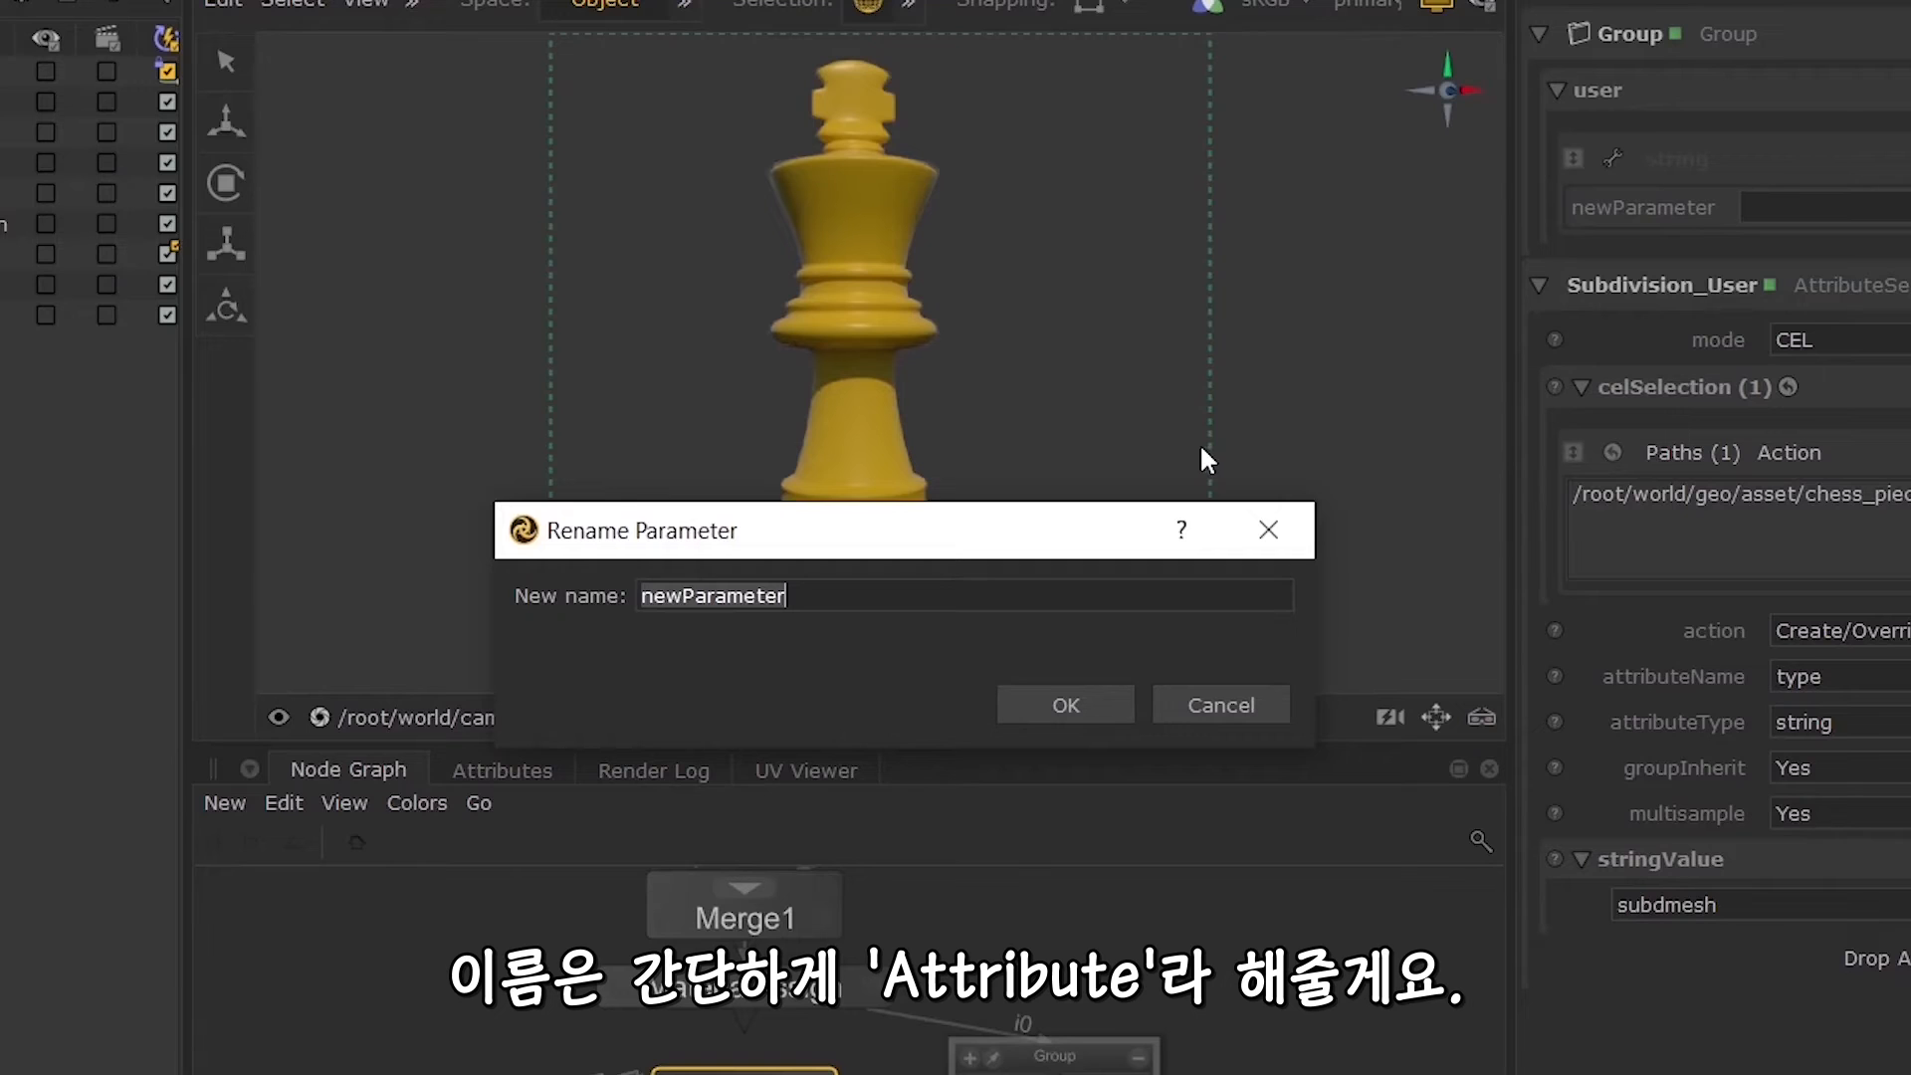
pyautogui.write('attribute')
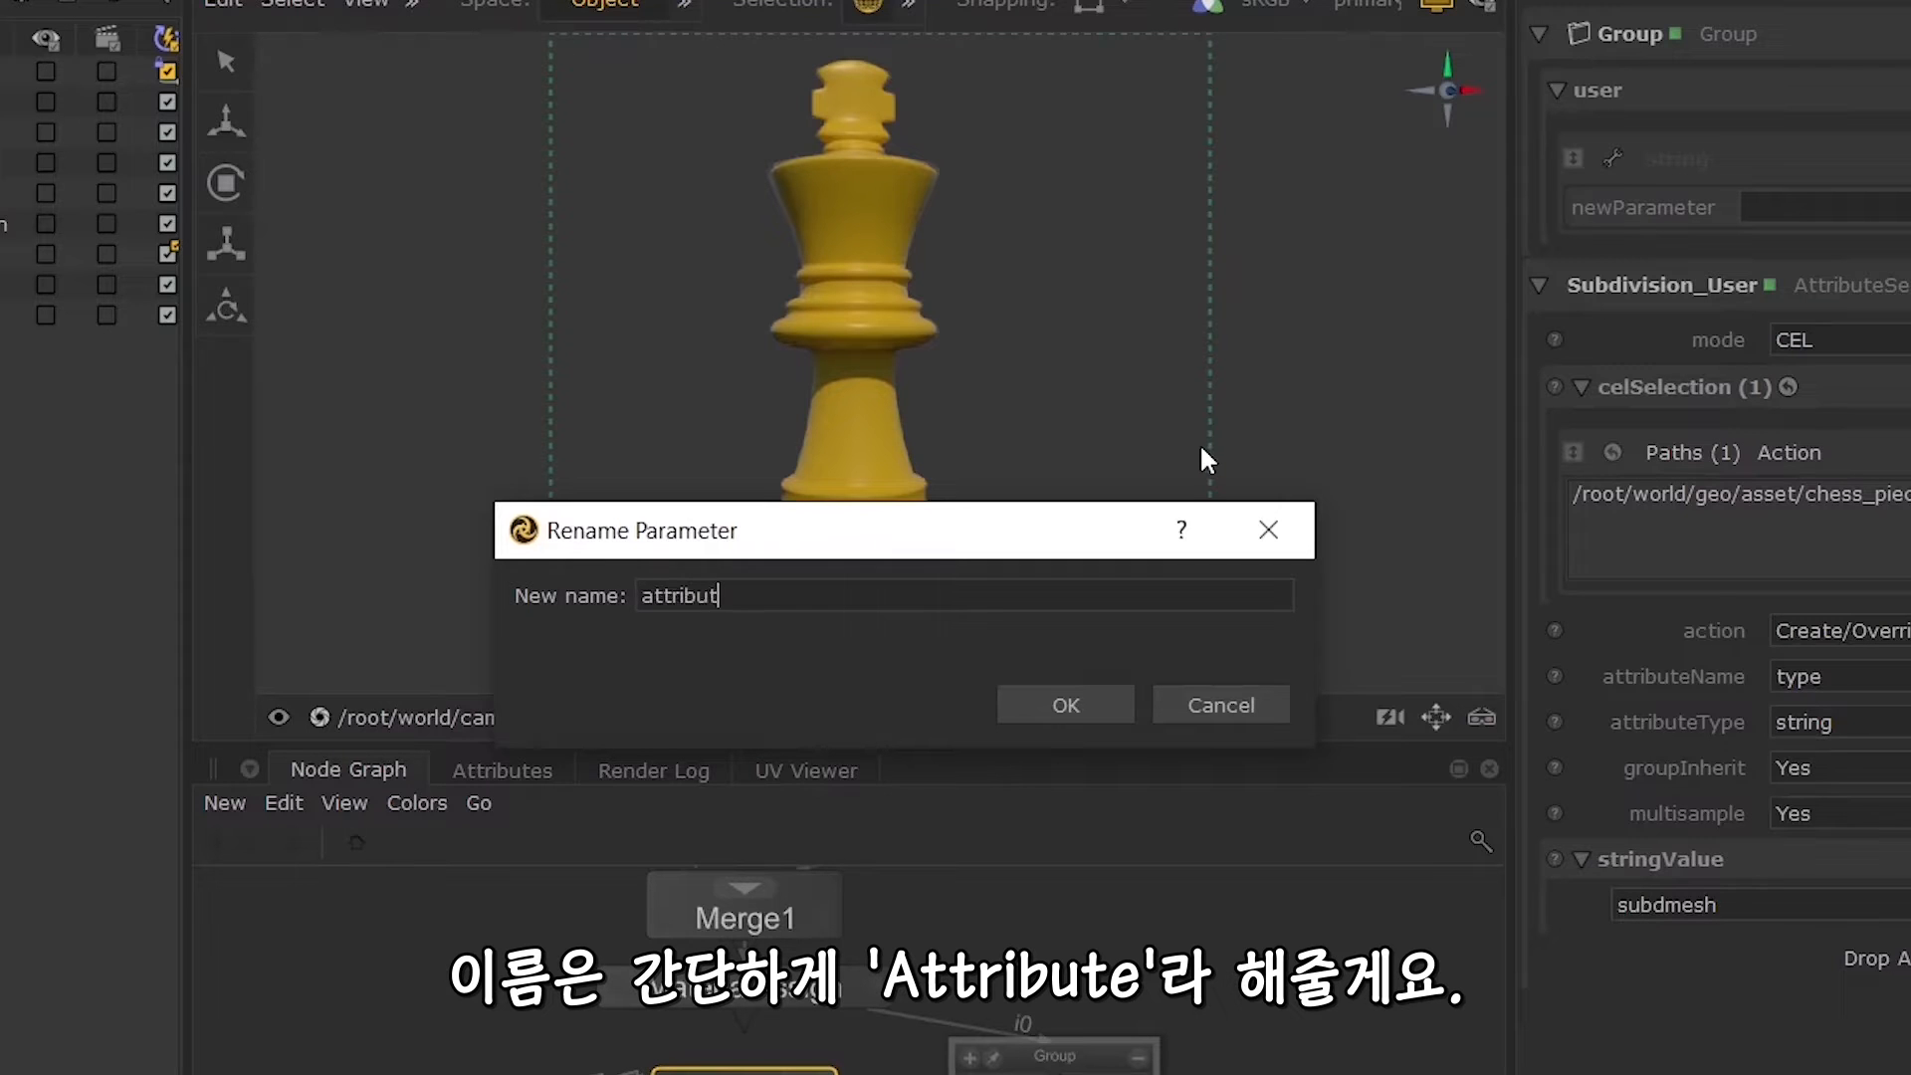
pyautogui.press('Return')
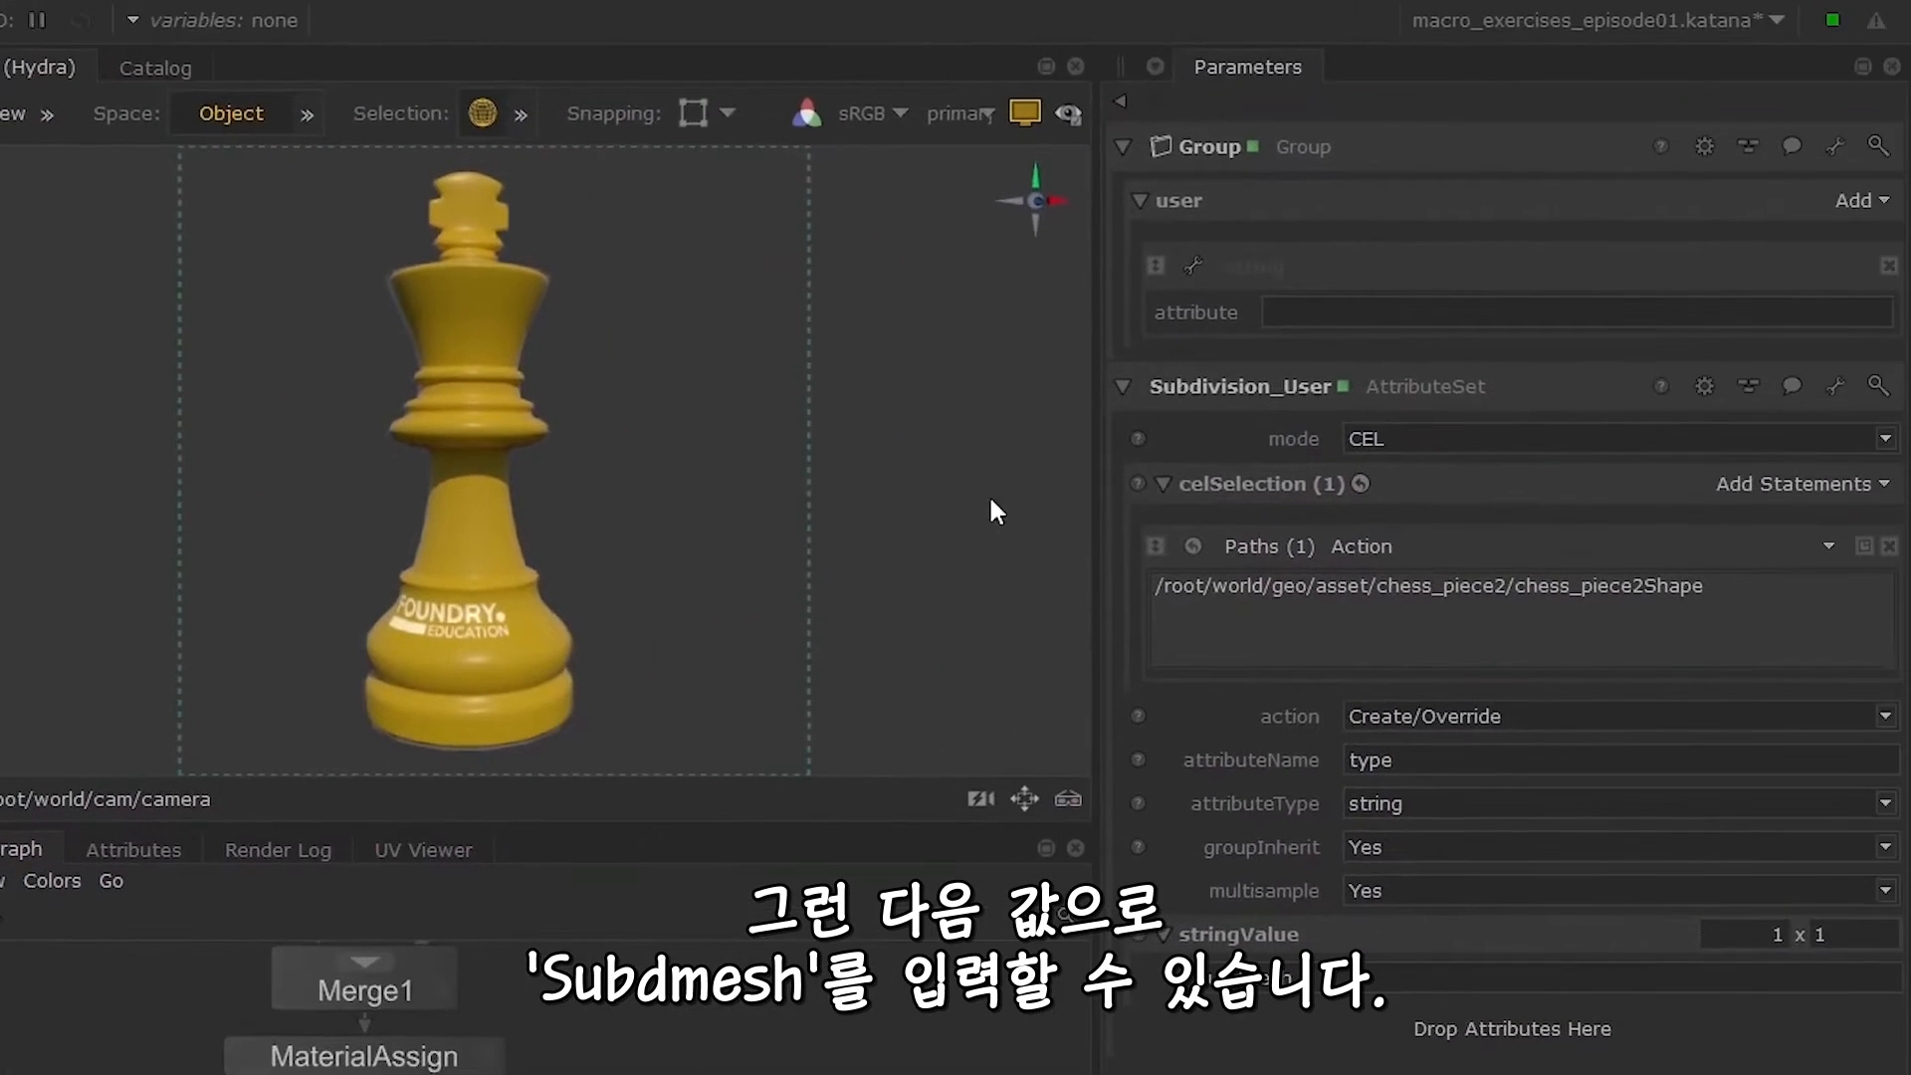
pyautogui.click(1553, 266)
pyautogui.write('subdmesh')
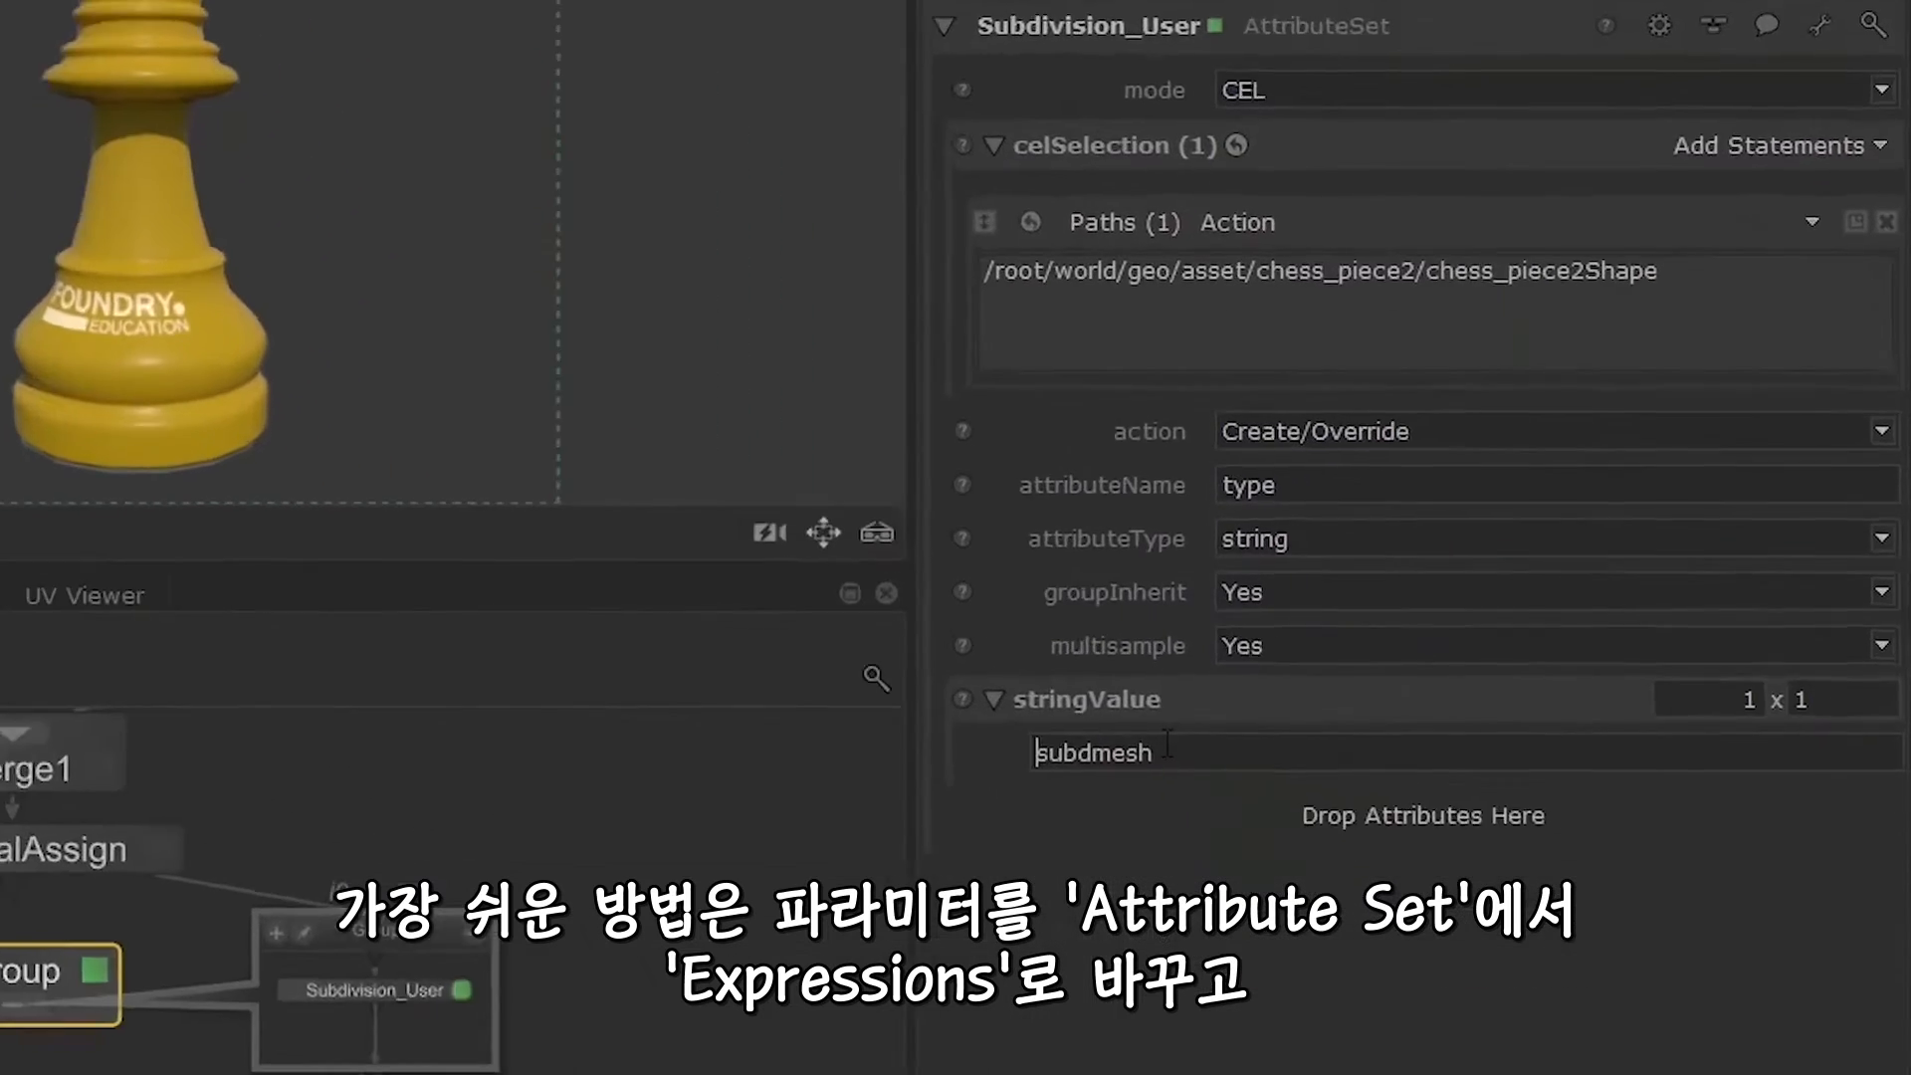
# Switch Subdivision_User's stringValue to an expression and enter =^/user.attribute to reference the group's parameter
pyautogui.rightClick(1337, 970)
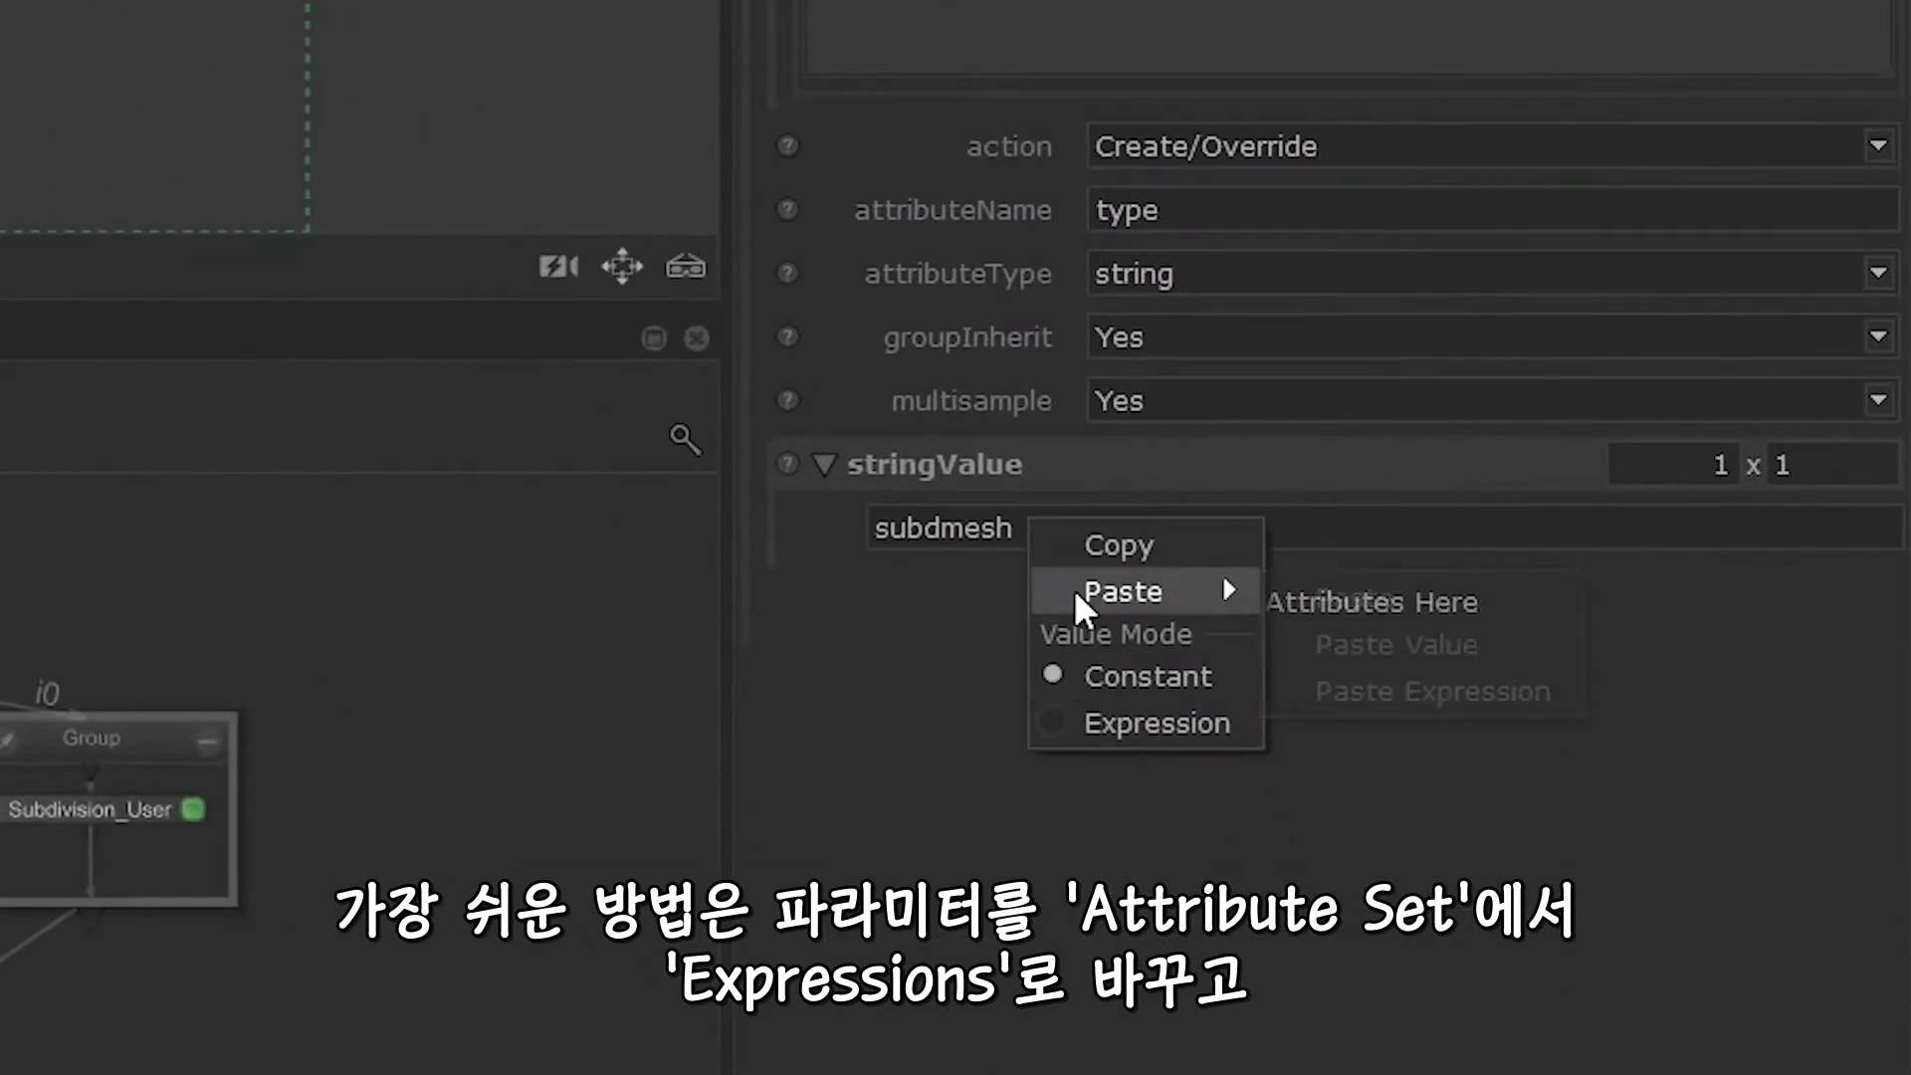
pyautogui.click(1349, 1074)
pyautogui.click(882, 529)
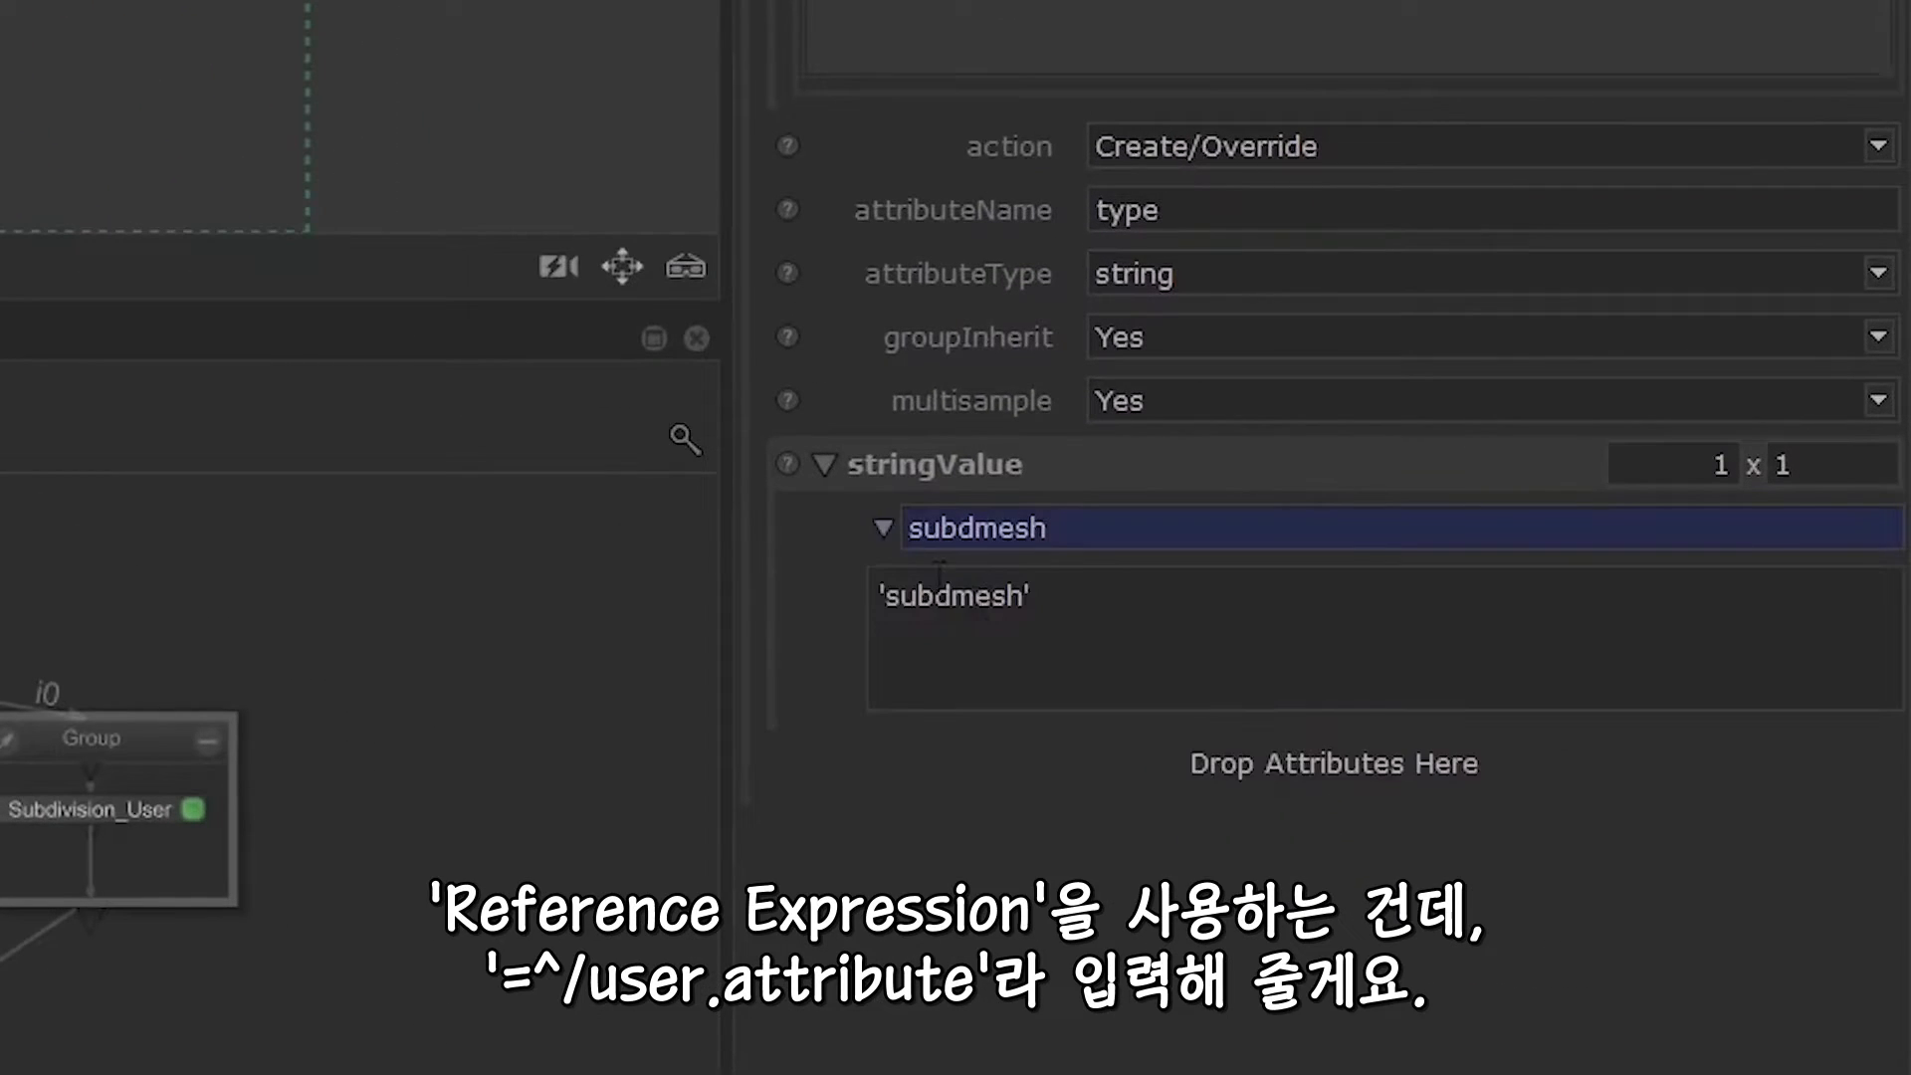
pyautogui.moveTo(1078, 603); pyautogui.dragTo(780, 601)
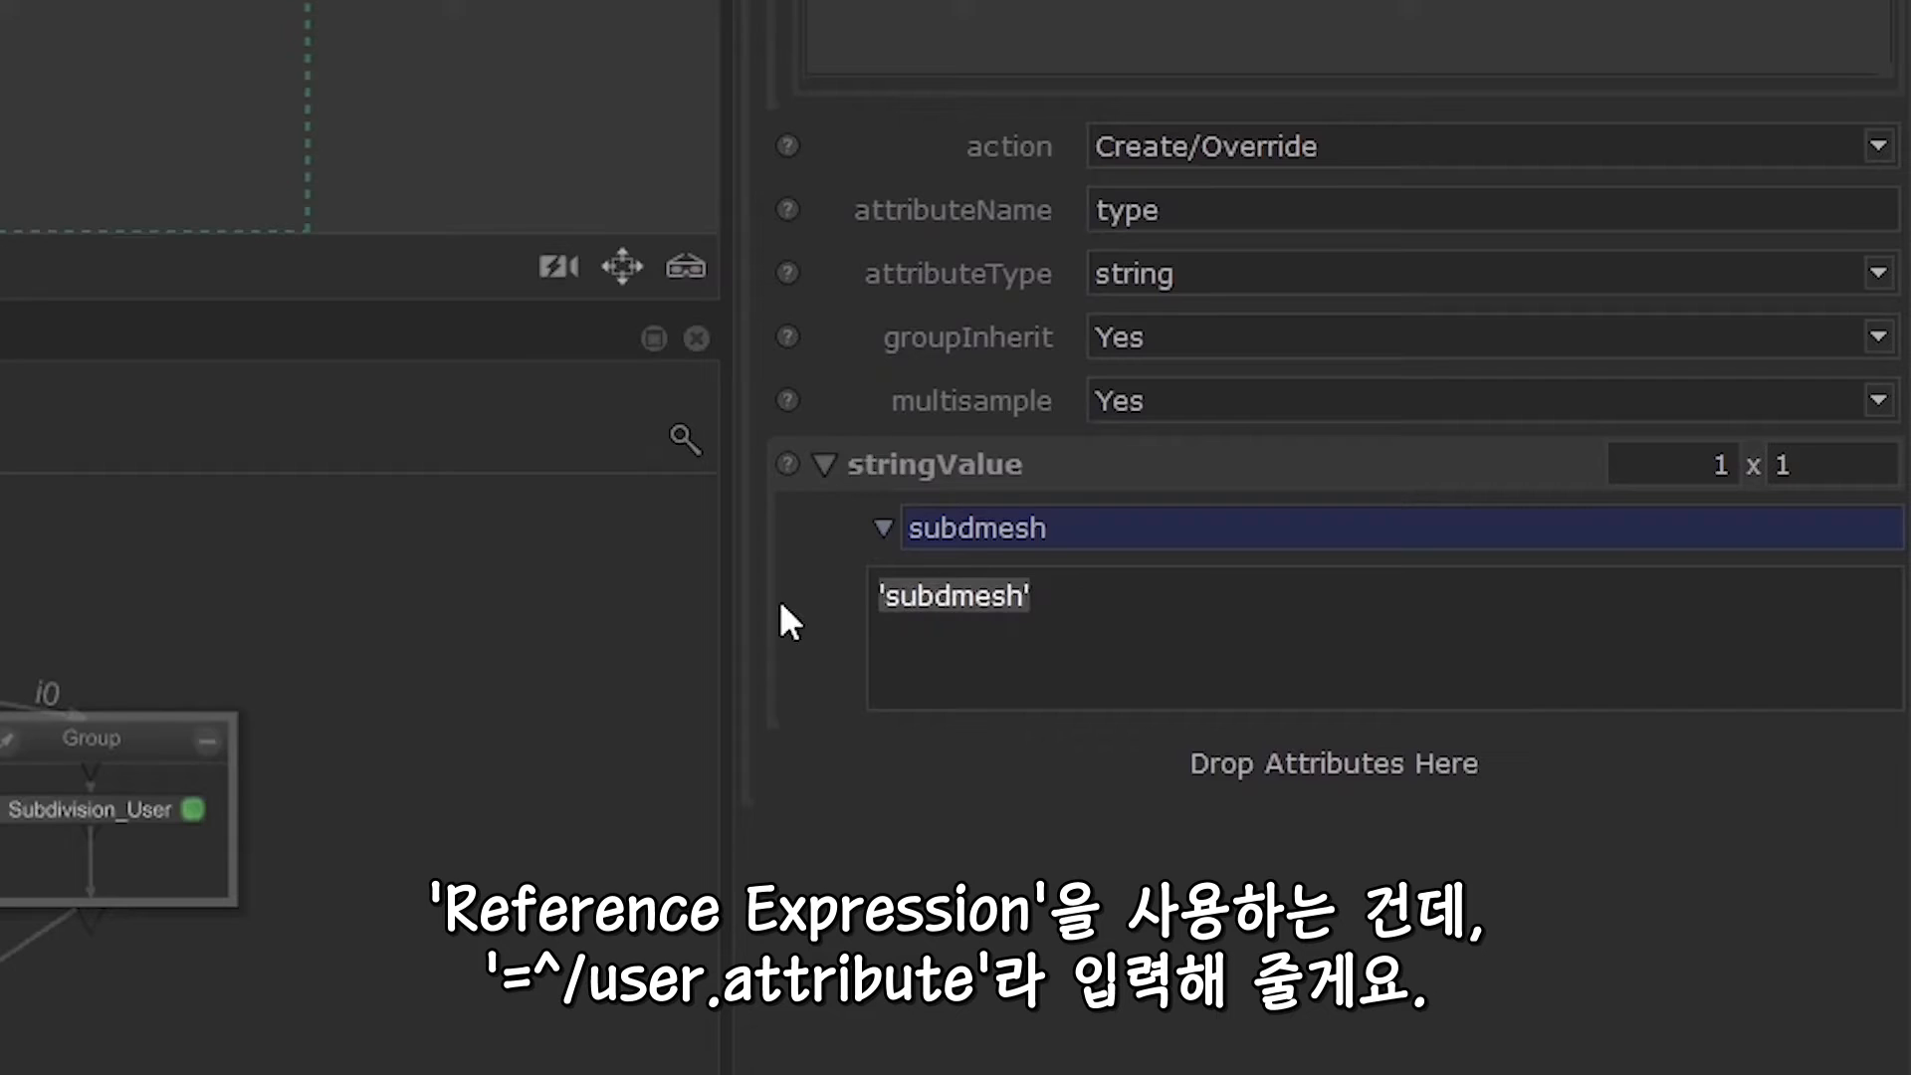
pyautogui.write('=6')
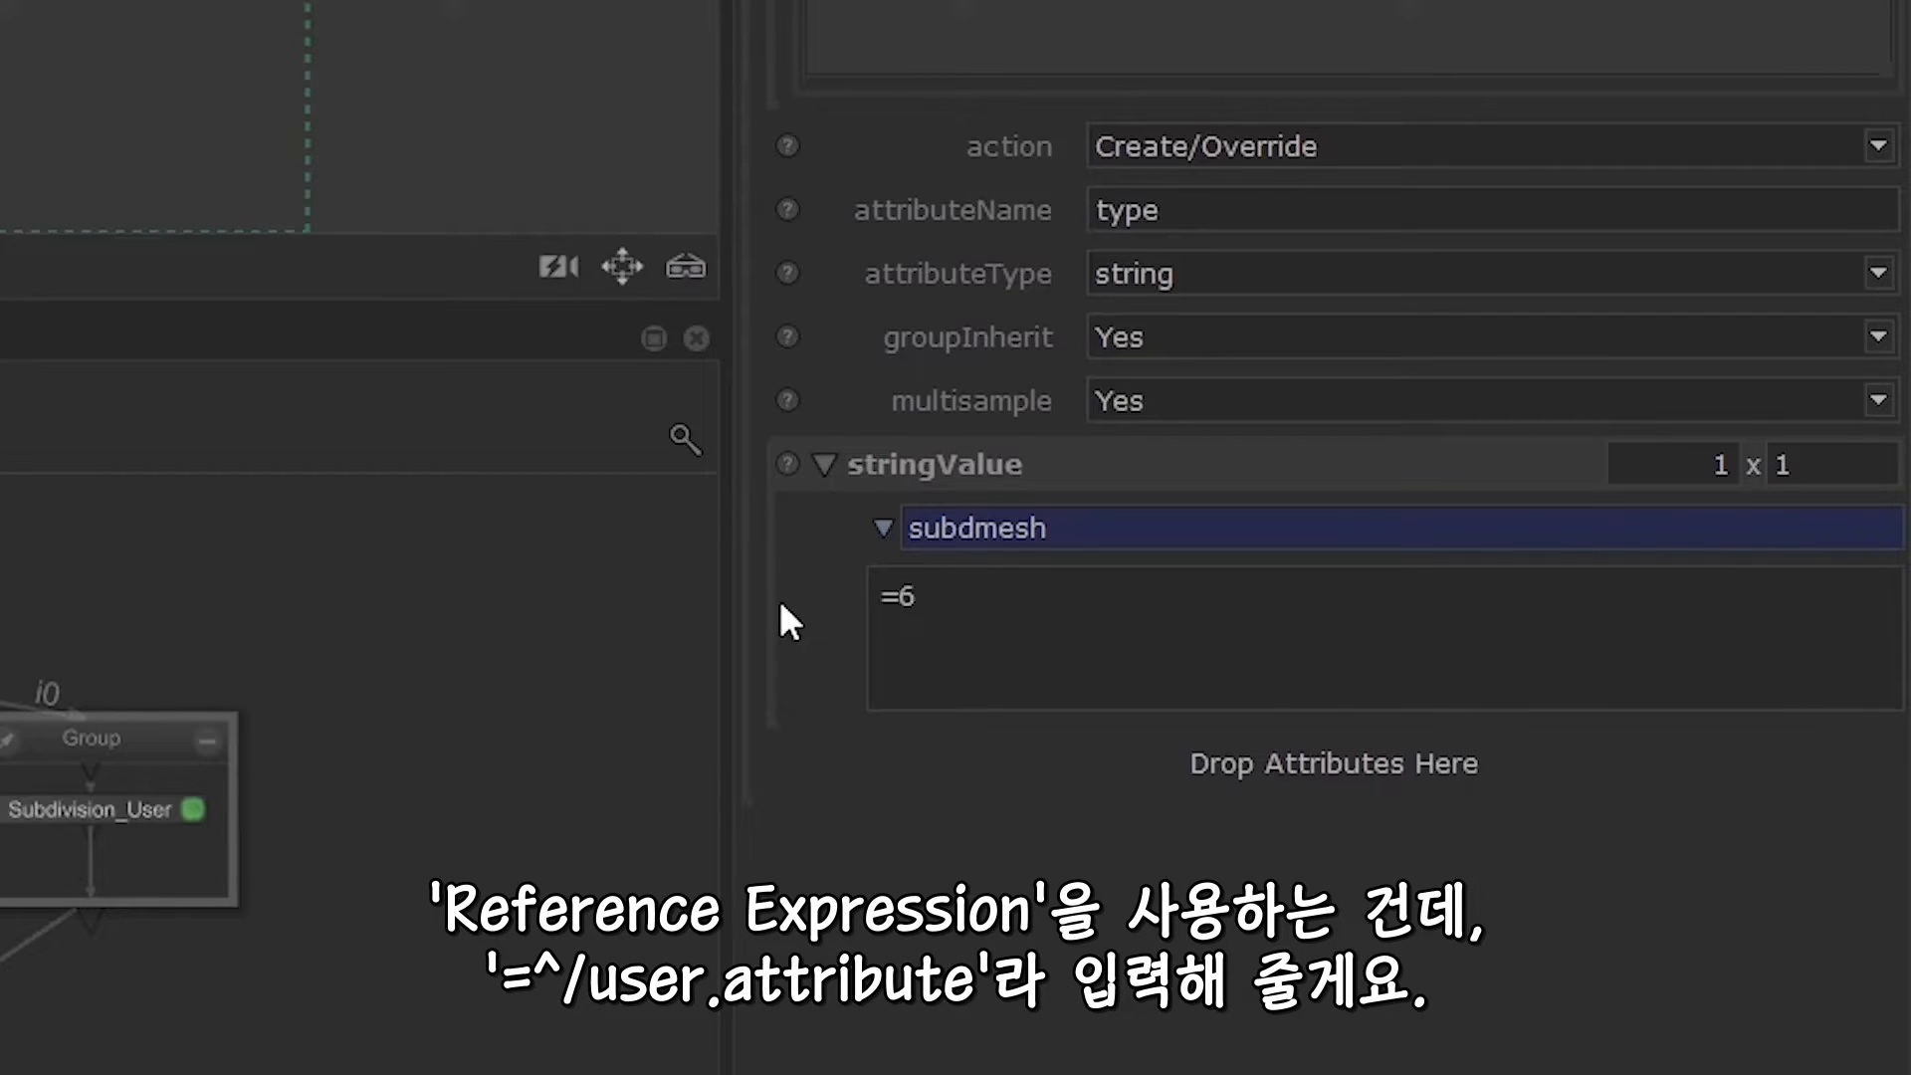
pyautogui.press('BackSpace')
pyautogui.write('^/user.attribute')
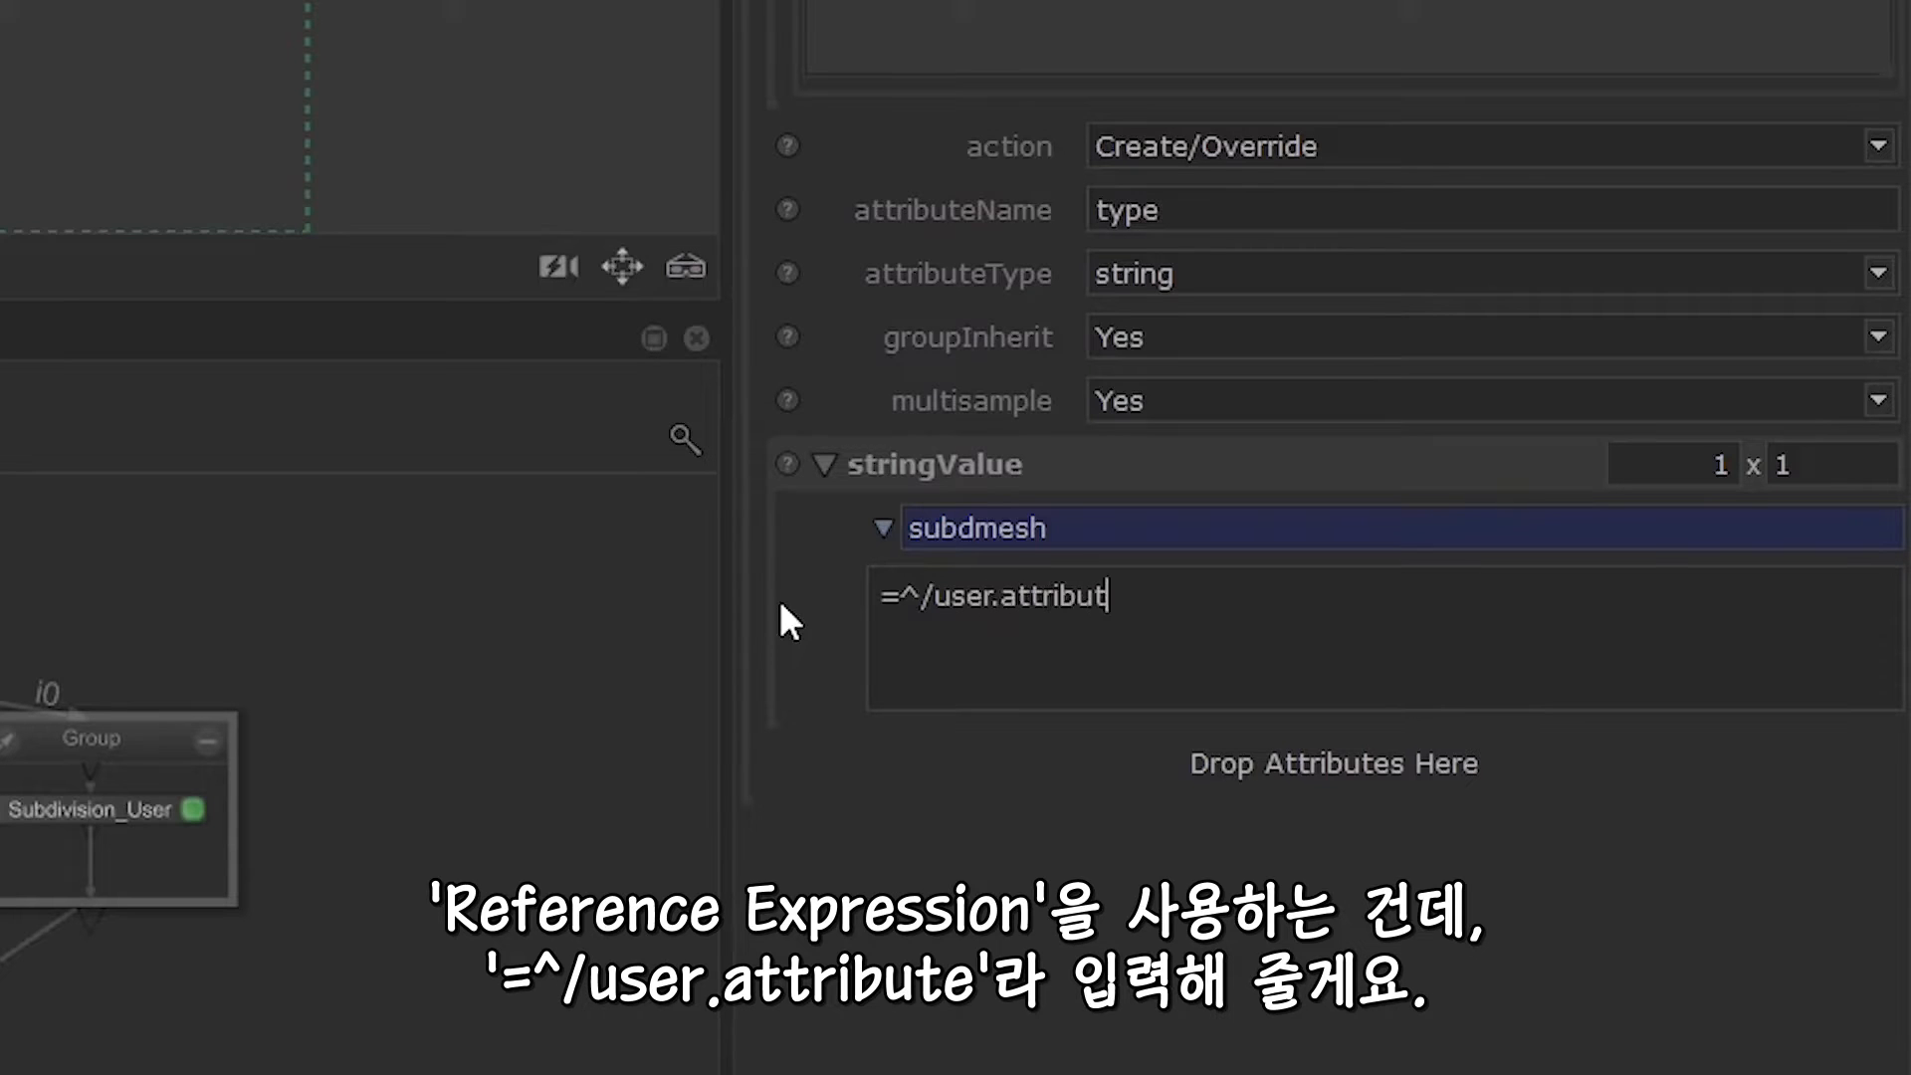
pyautogui.click(837, 788)
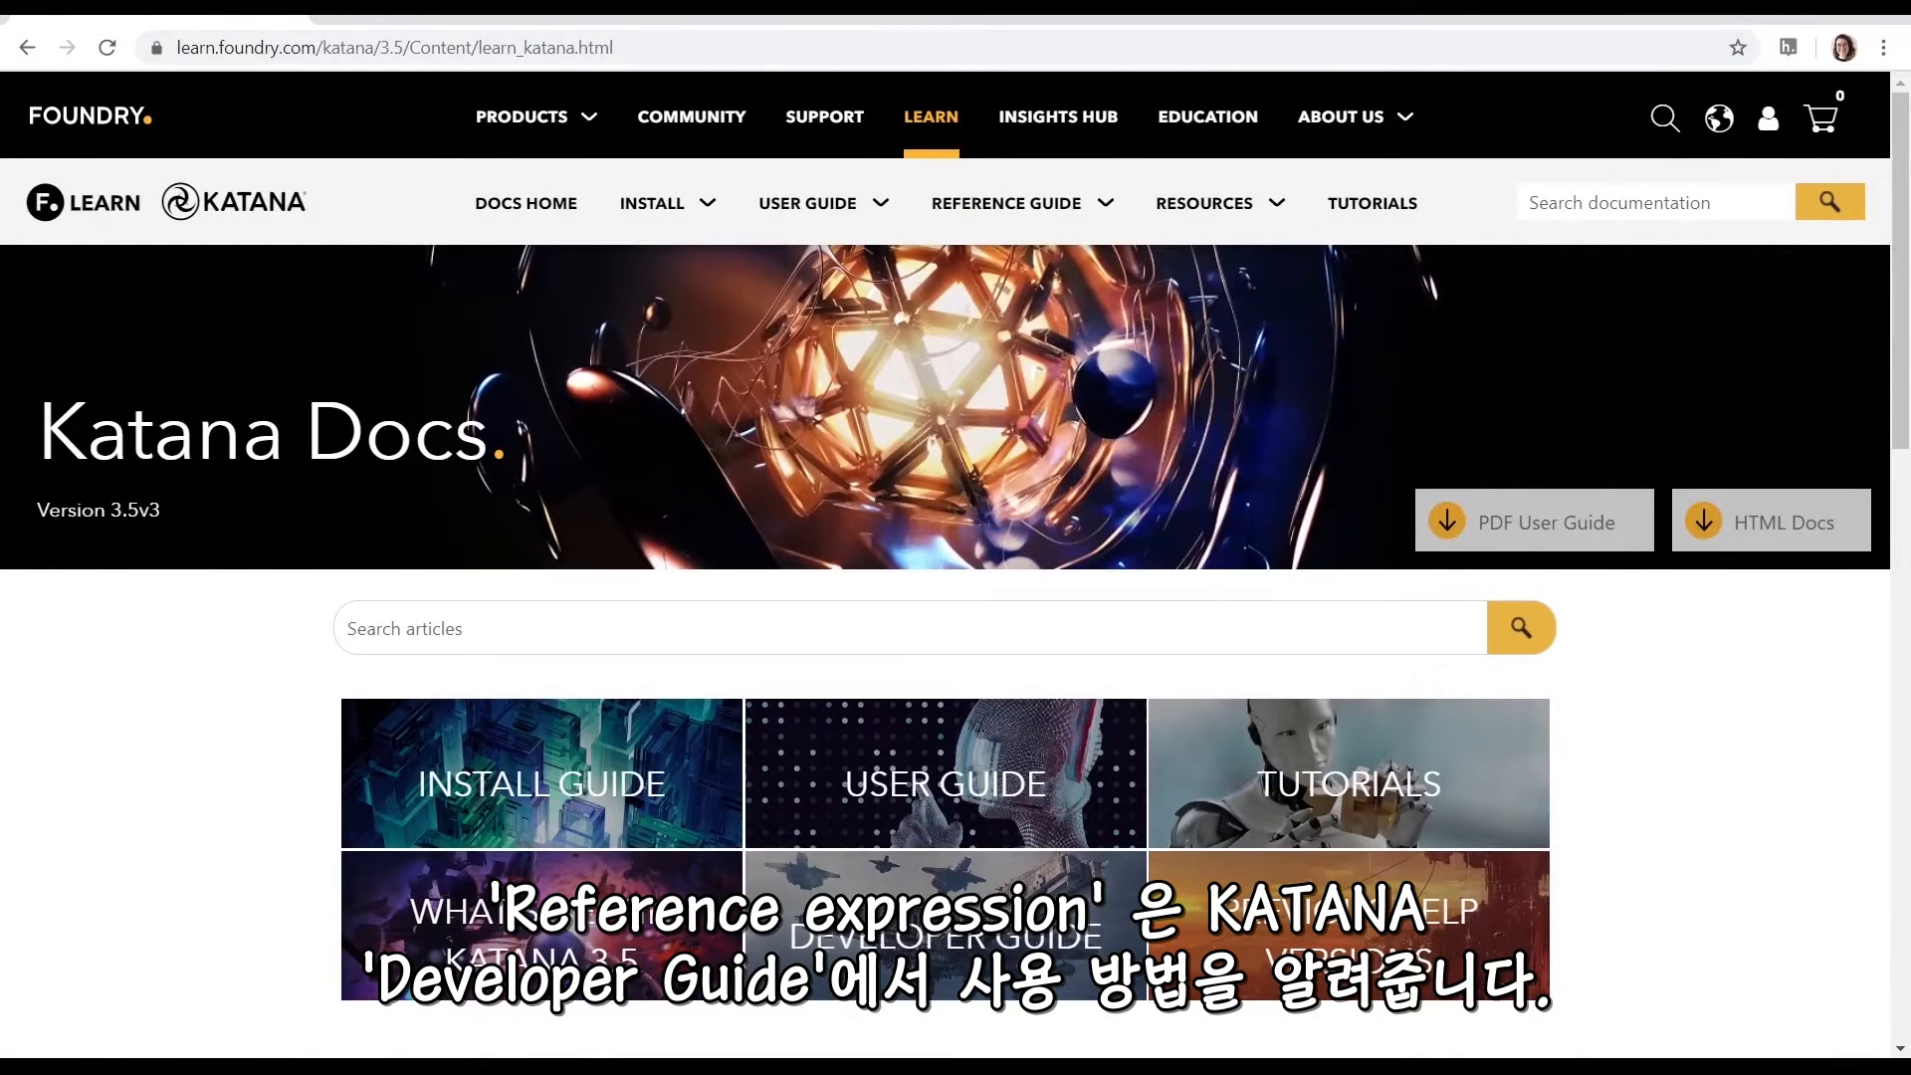
# Look up the Reference Expressions page in the online Katana Developer Guide and read its parameter reference rules
pyautogui.click(884, 932)
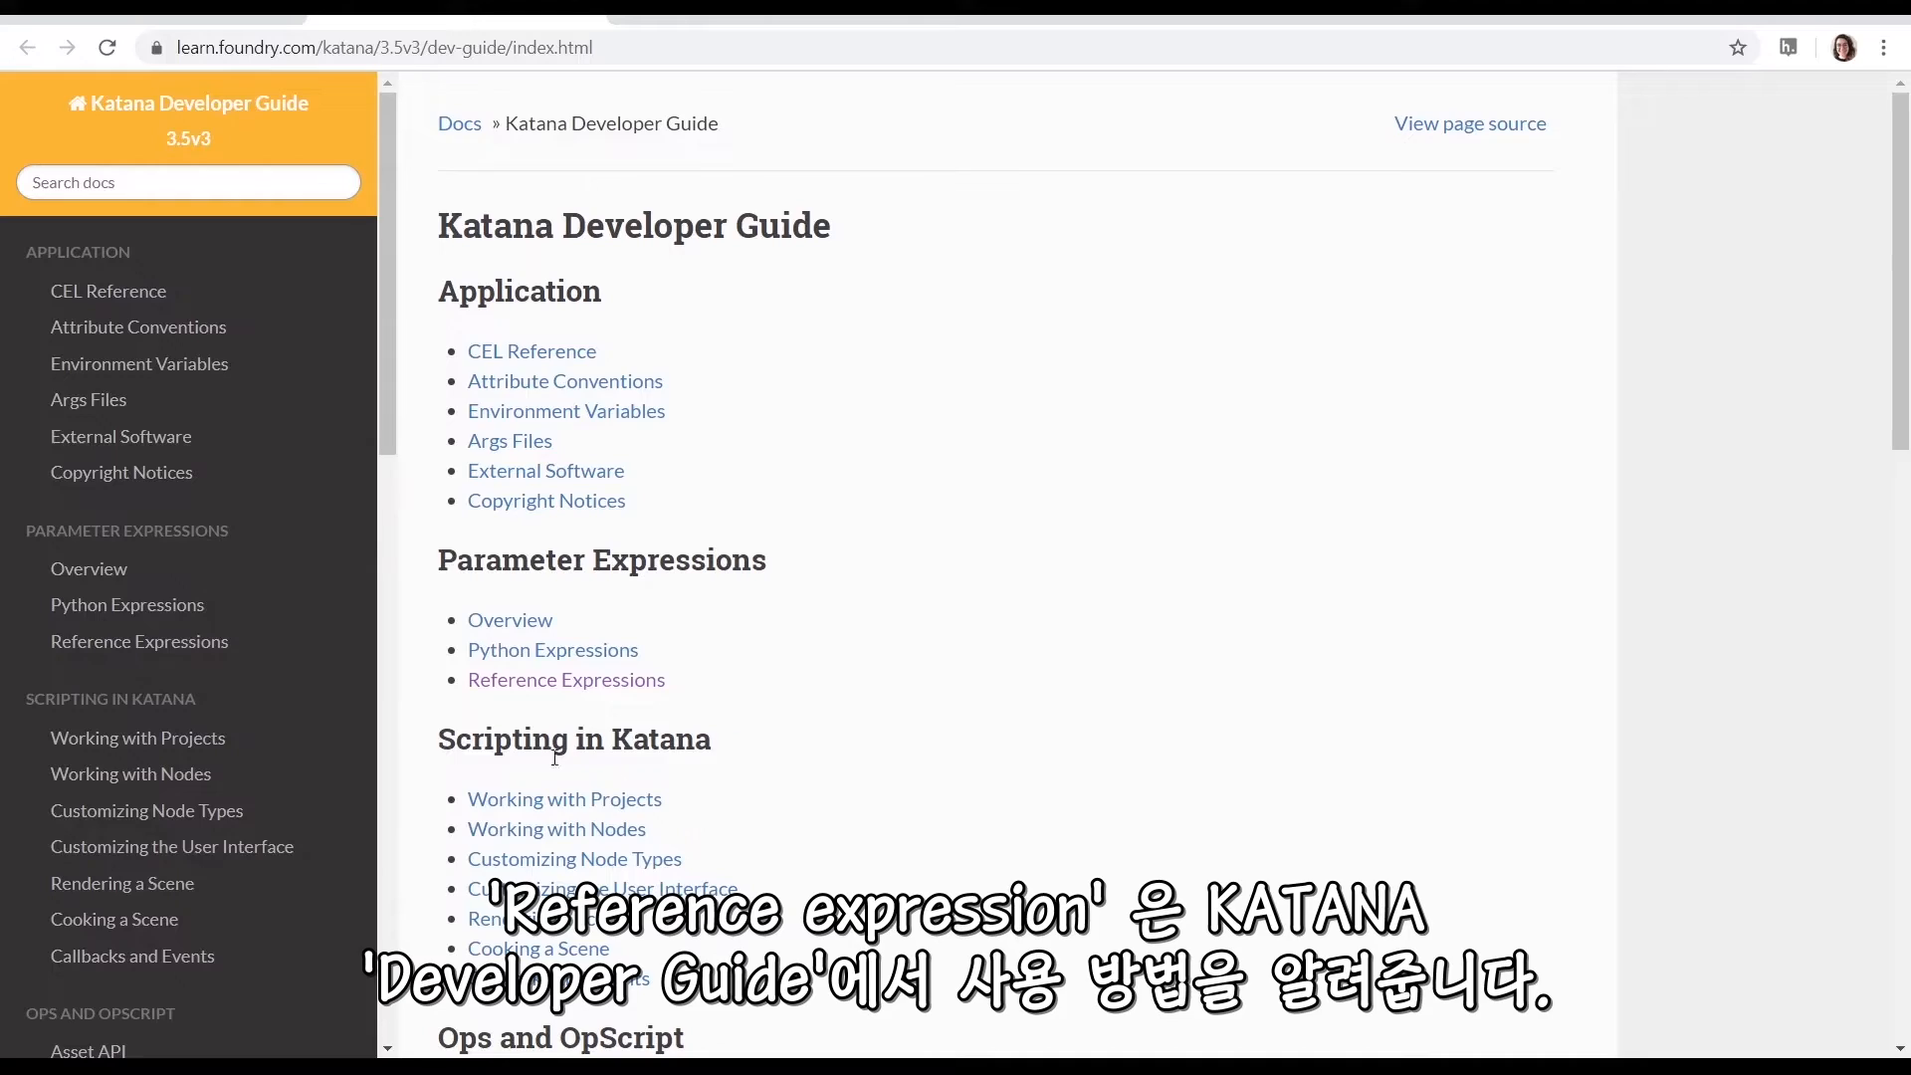
pyautogui.click(179, 642)
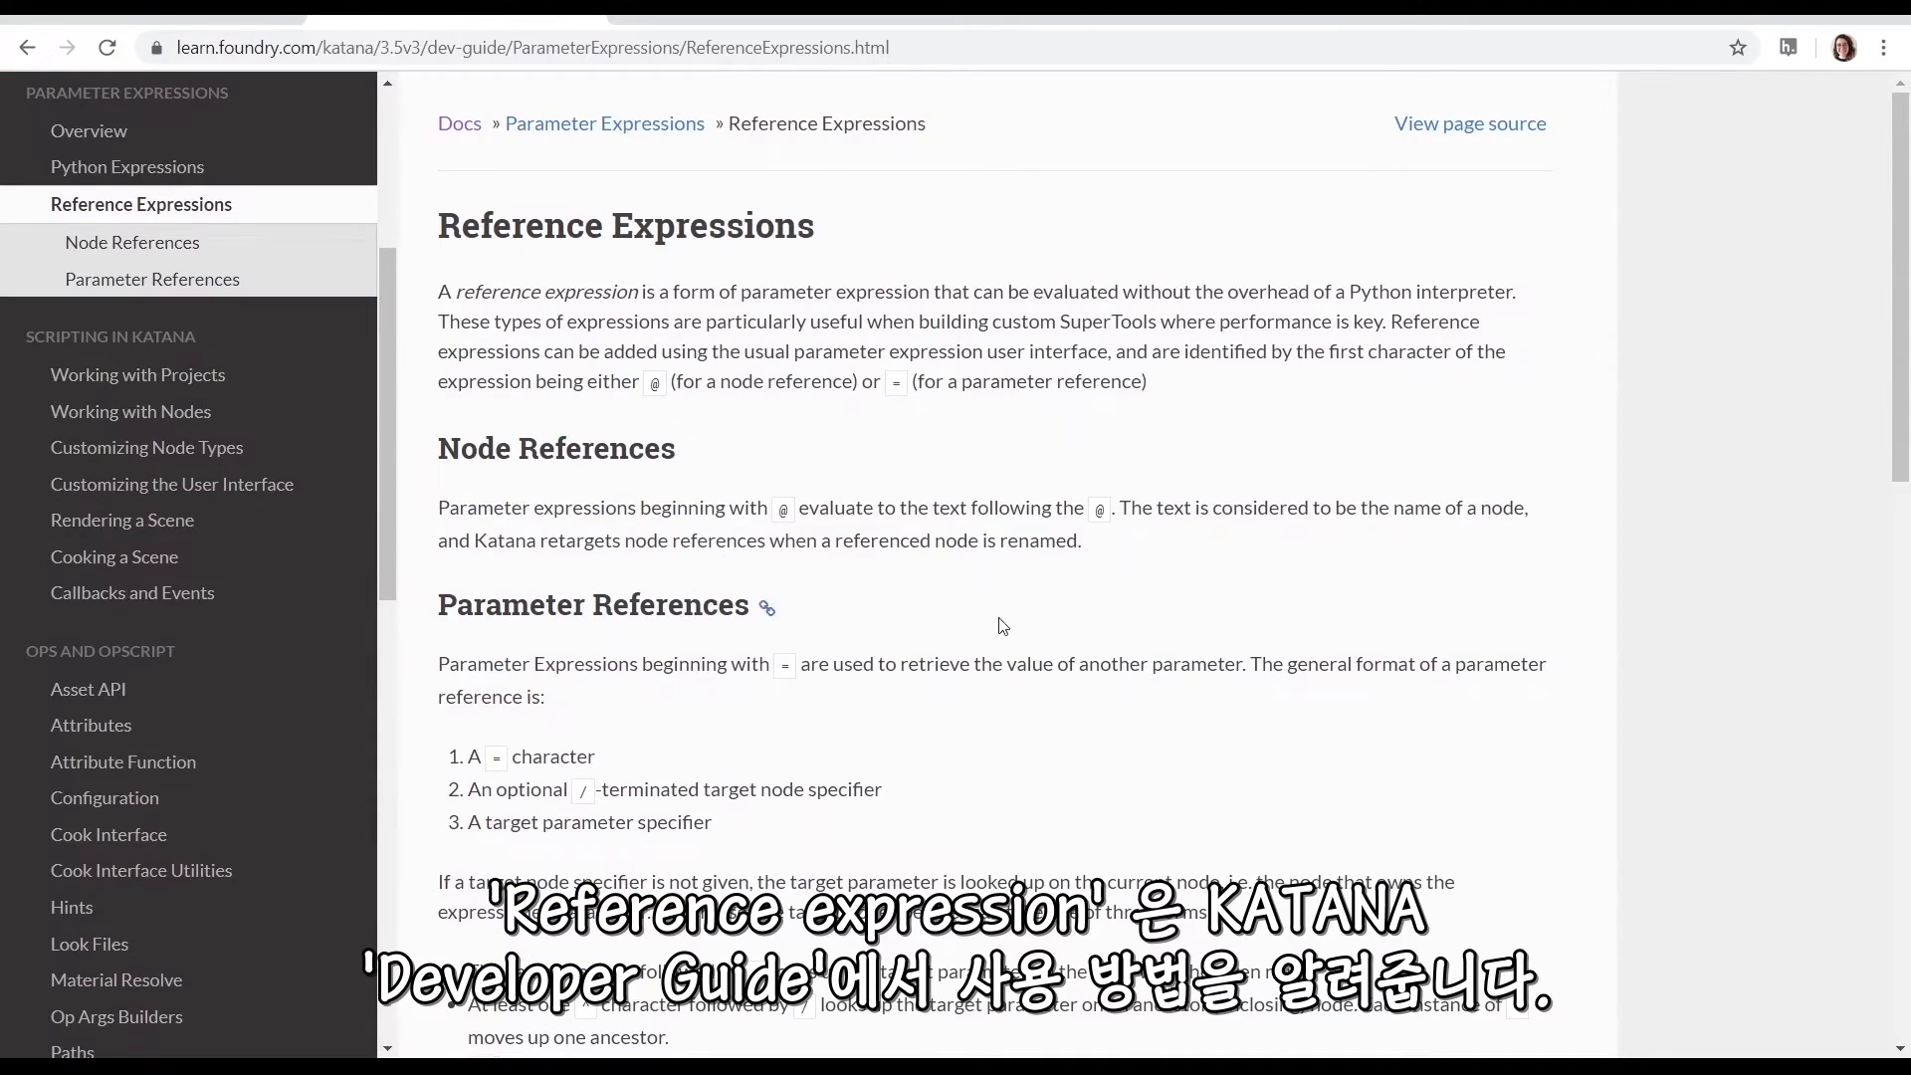
pyautogui.scroll(-6, 1511, 686)
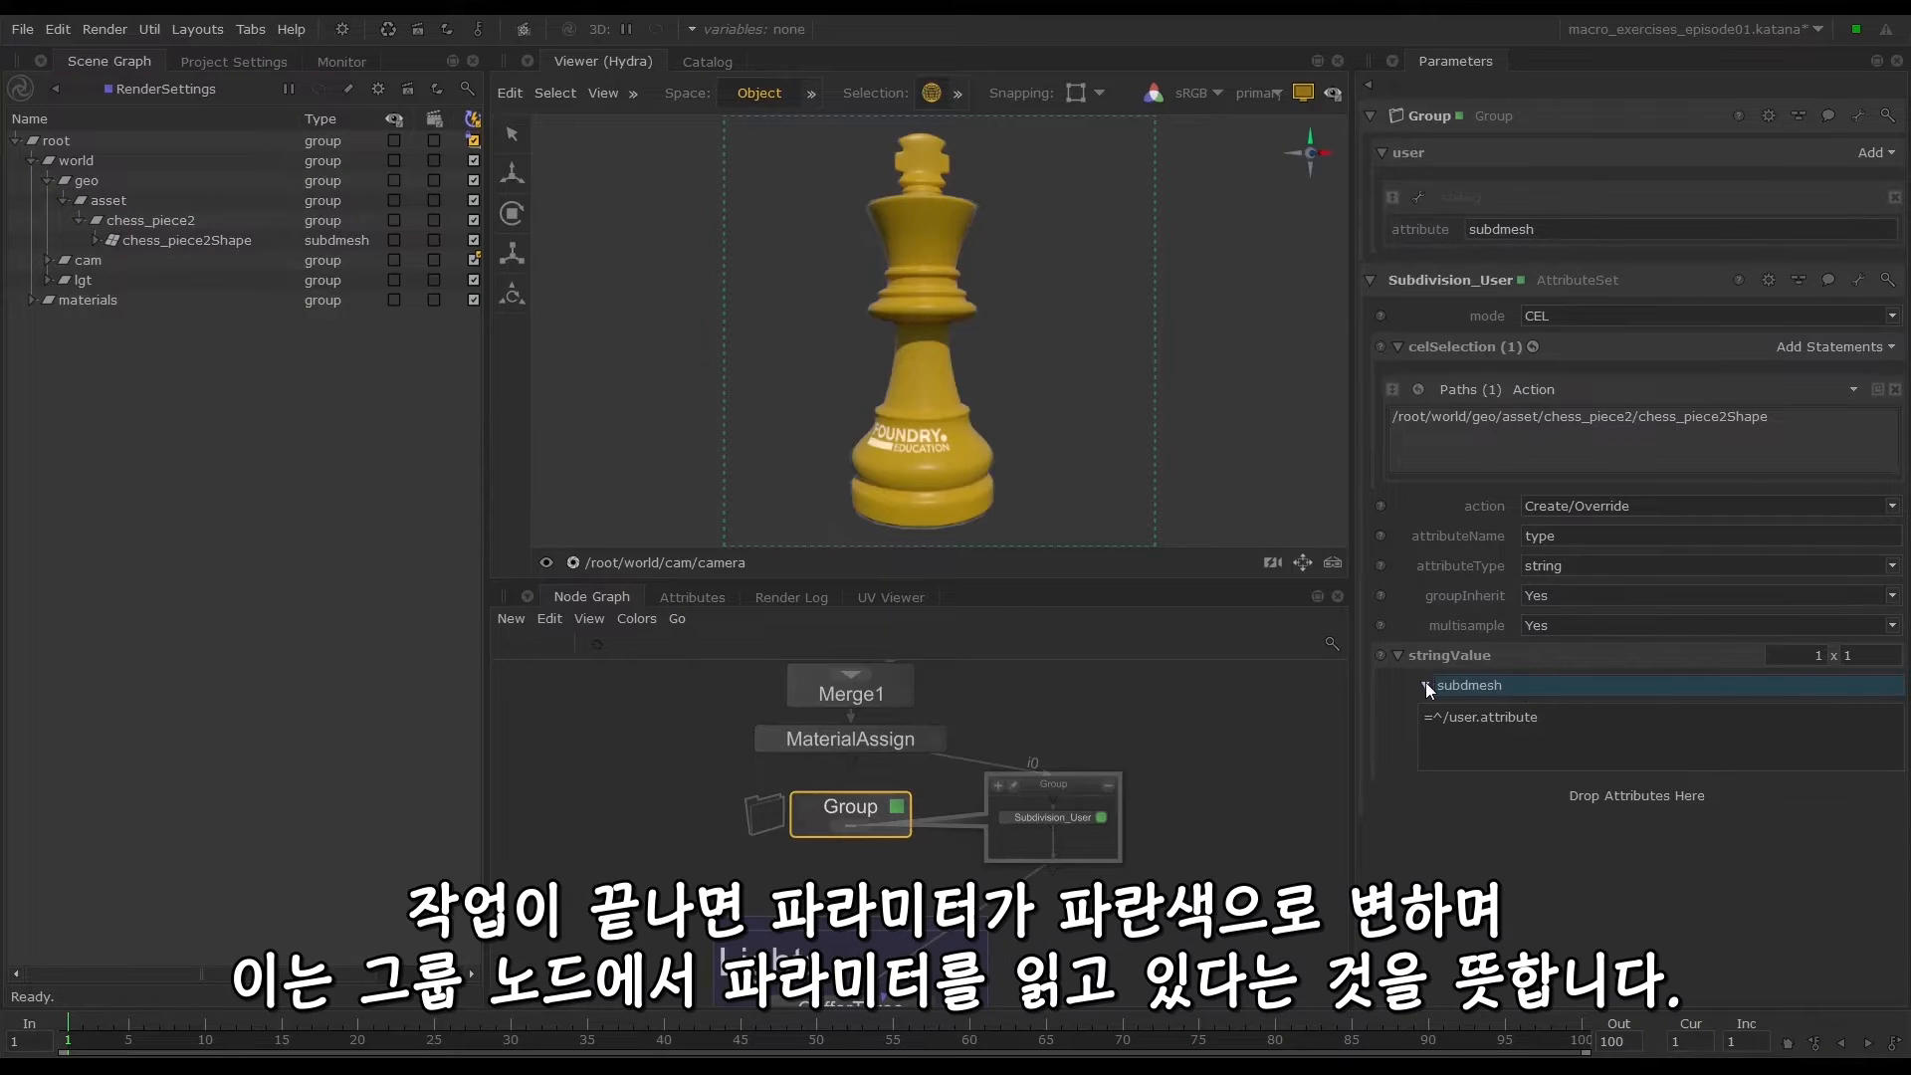
# Set the Group node's attribute user parameter to polymesh to test the expression link
pyautogui.doubleClick(1557, 228)
pyautogui.write('polymseh')
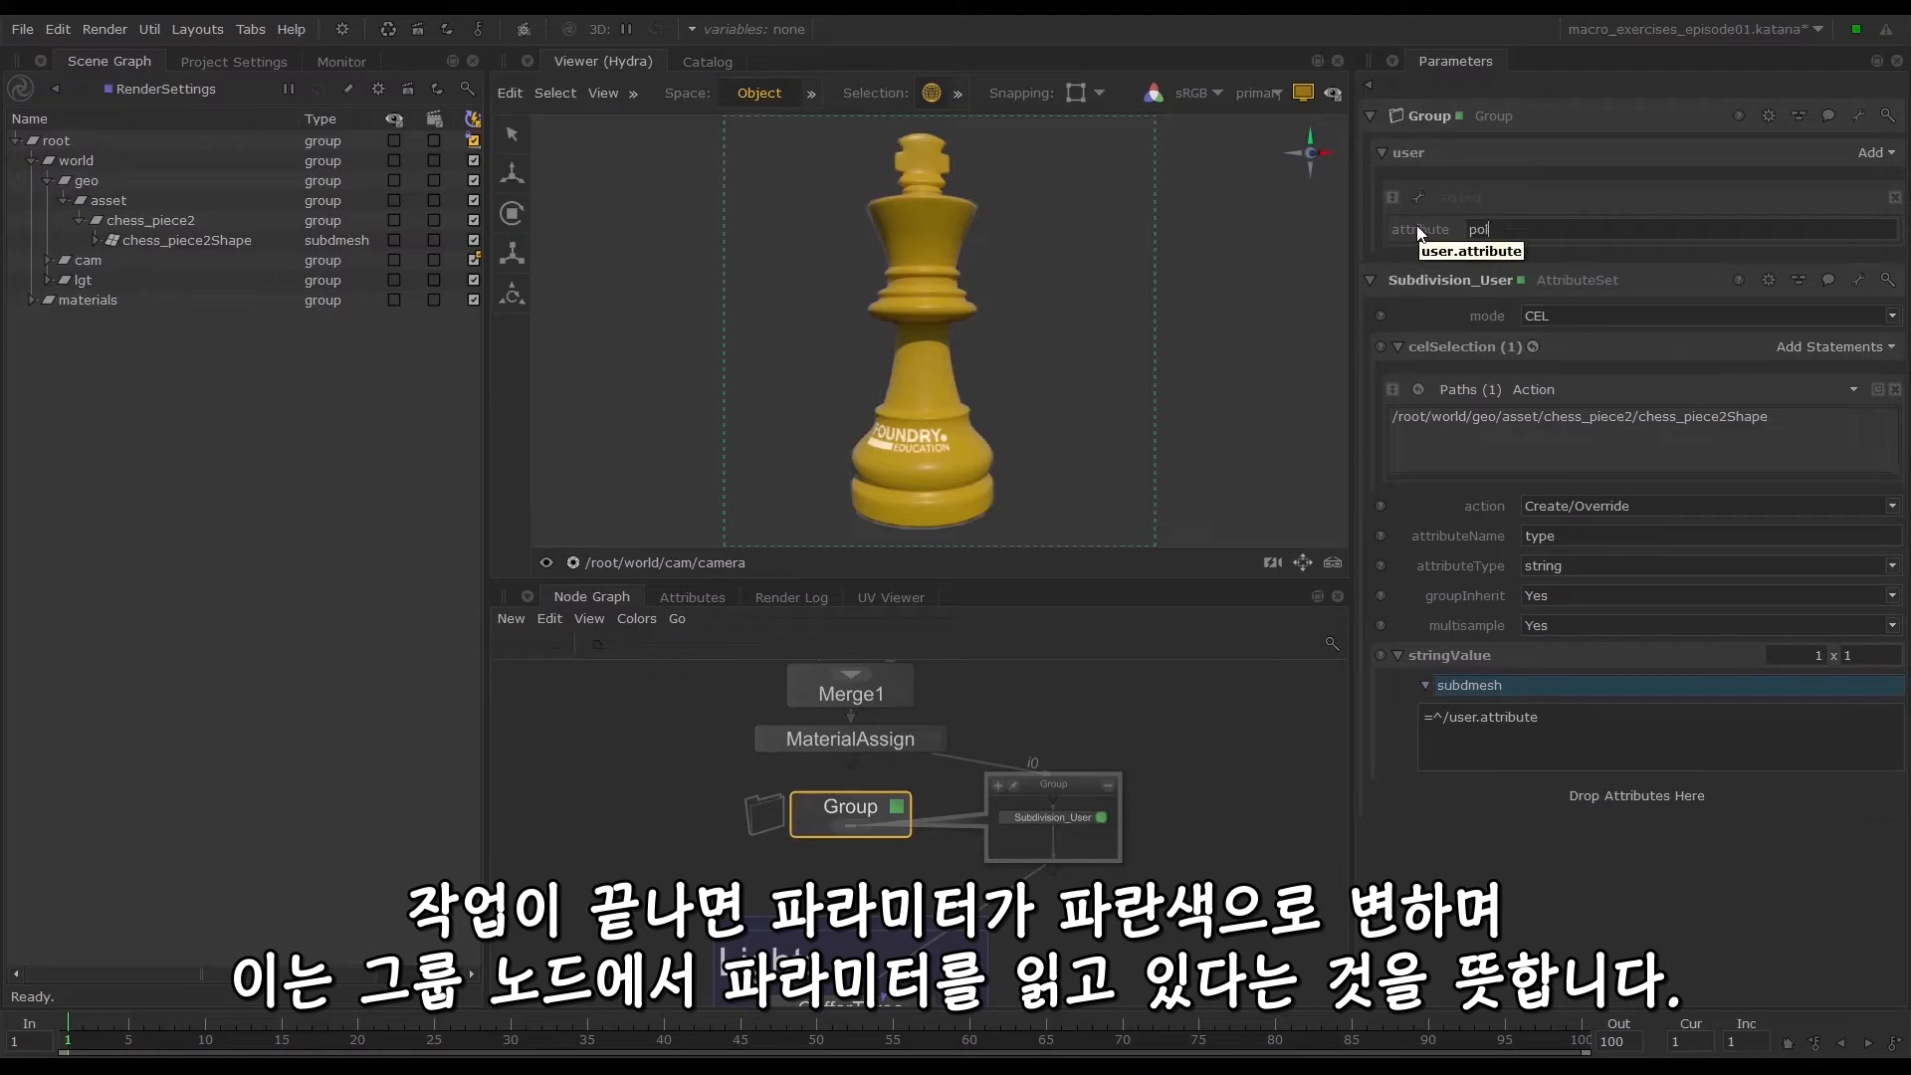
pyautogui.press('BackSpace')
pyautogui.press('BackSpace')
pyautogui.press('BackSpace')
pyautogui.write('esh')
pyautogui.press('Return')
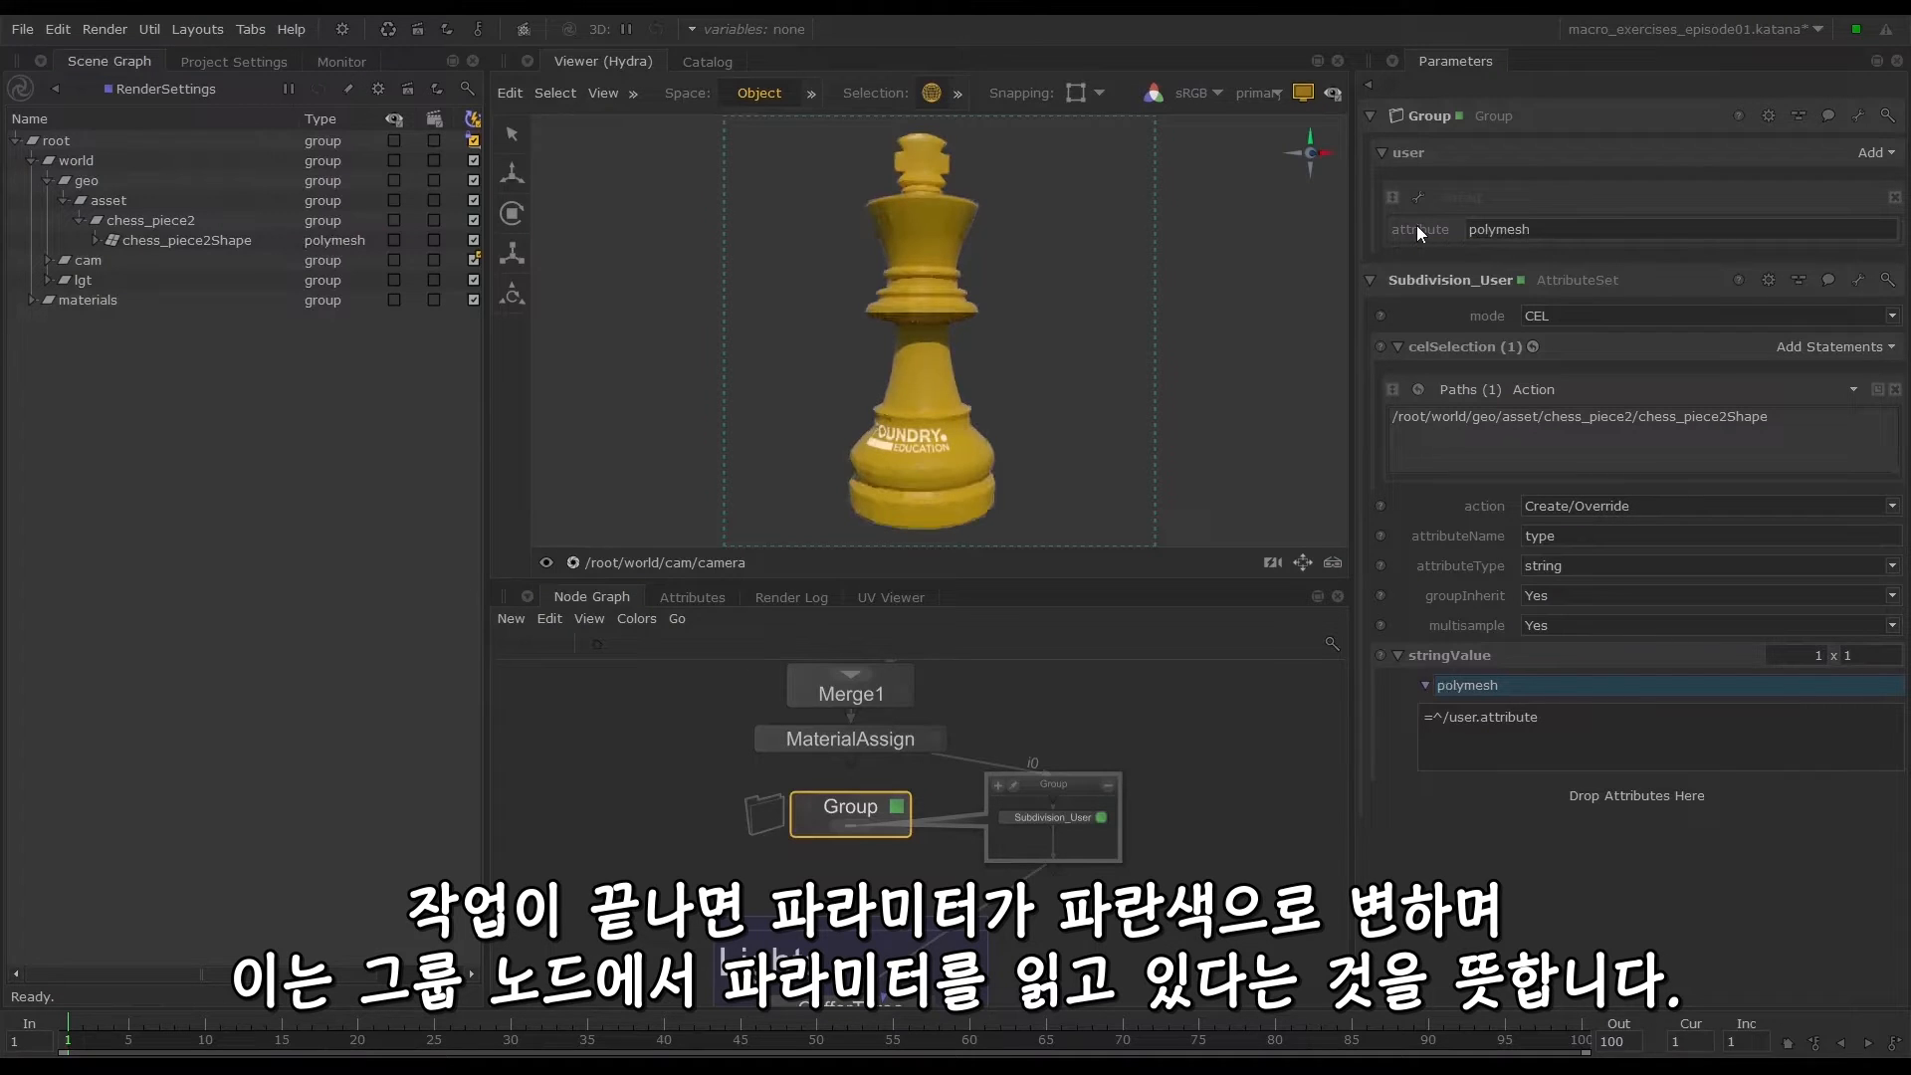
# Set the Group node's attribute user parameter back to subdmesh
pyautogui.doubleClick(1533, 229)
pyautogui.write('subdmesh')
pyautogui.press('Return')
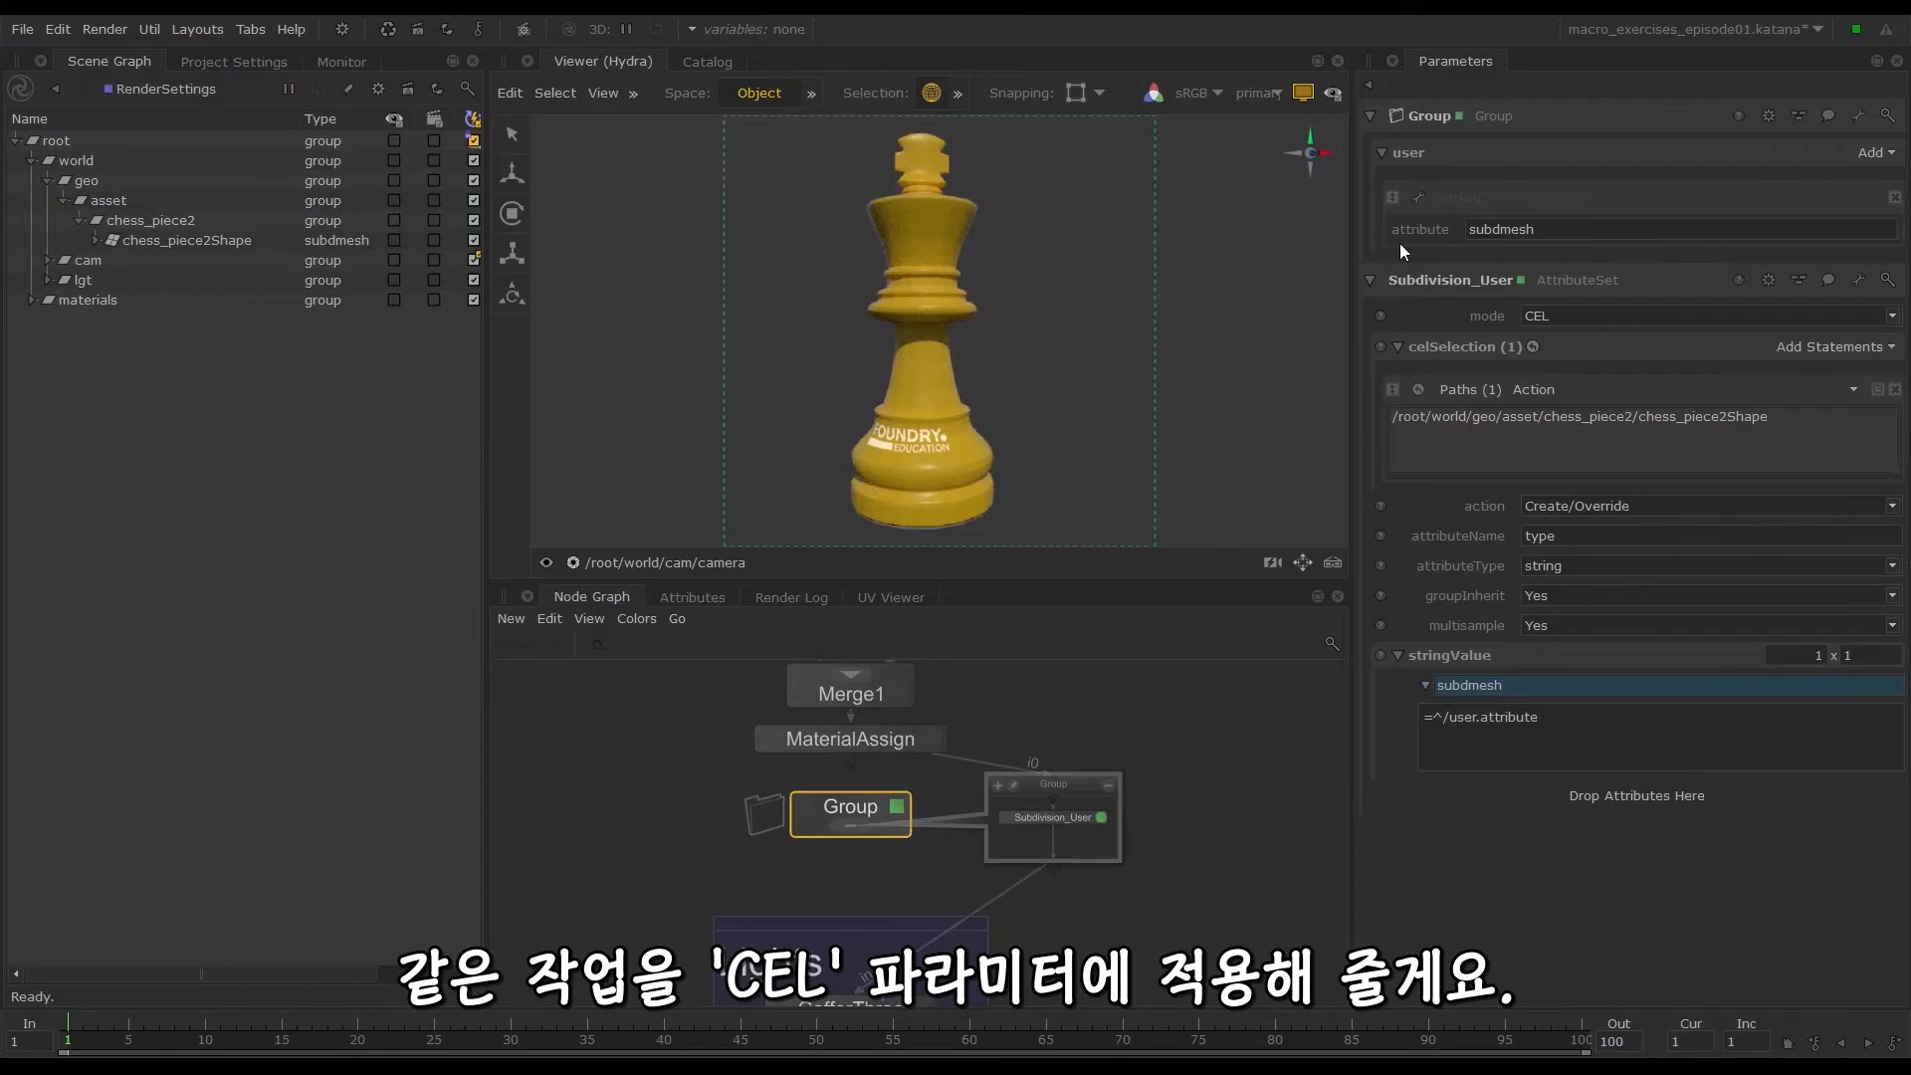
# Add a second string user parameter to the Group node and rename it celSelection
pyautogui.click(1854, 153)
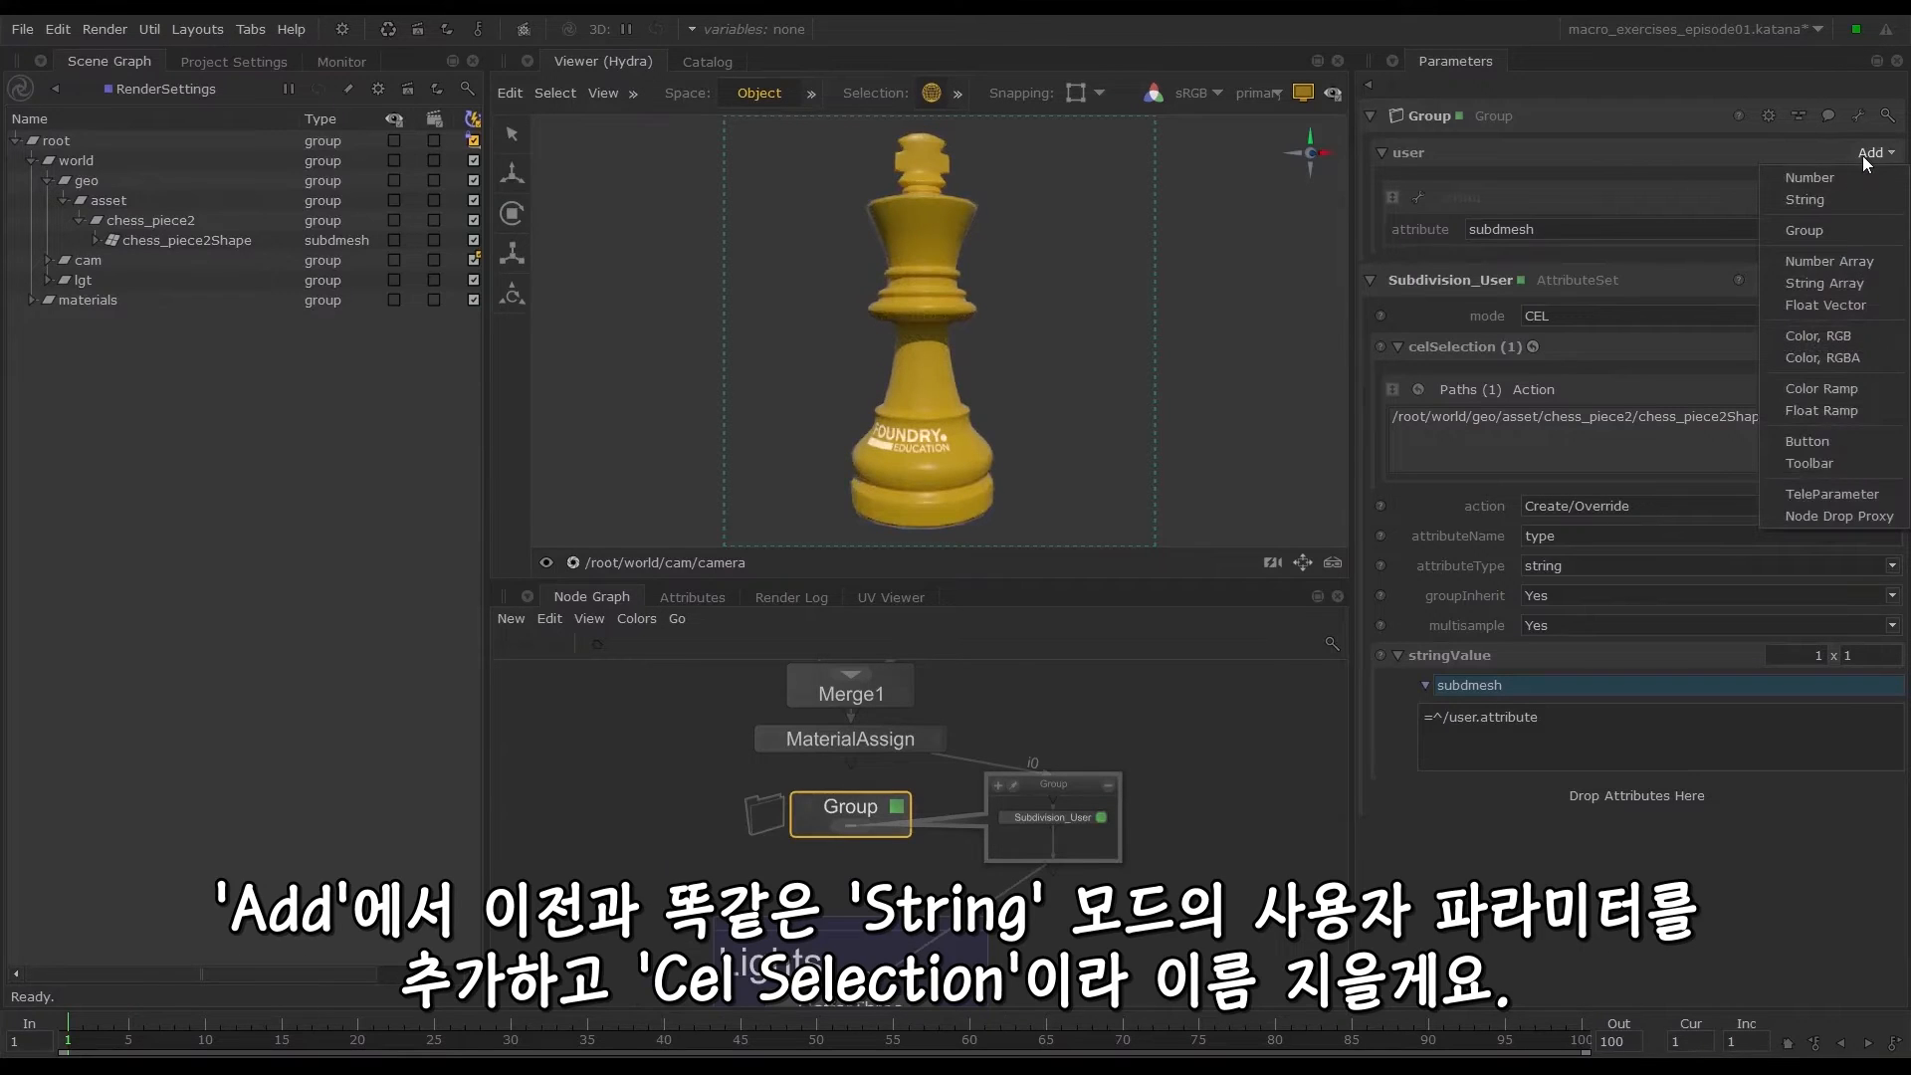
pyautogui.click(1828, 196)
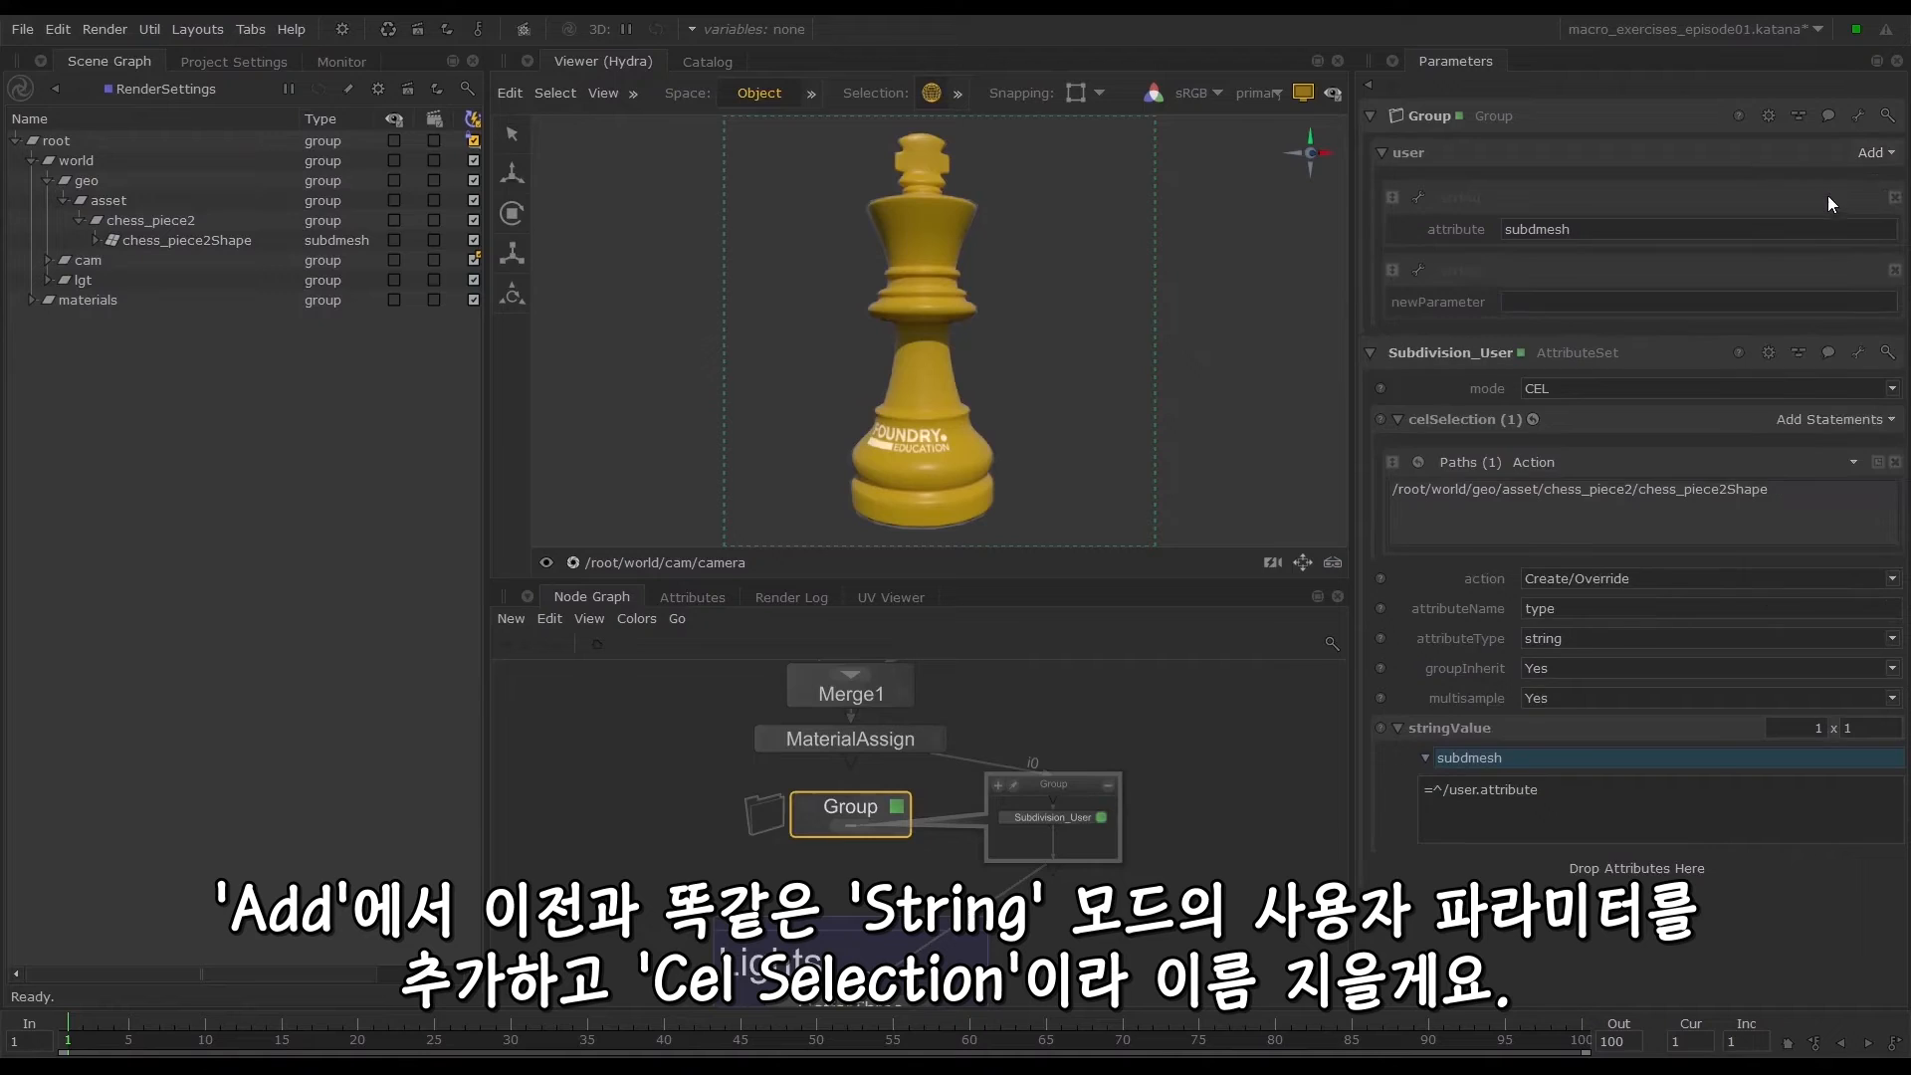
pyautogui.click(1418, 271)
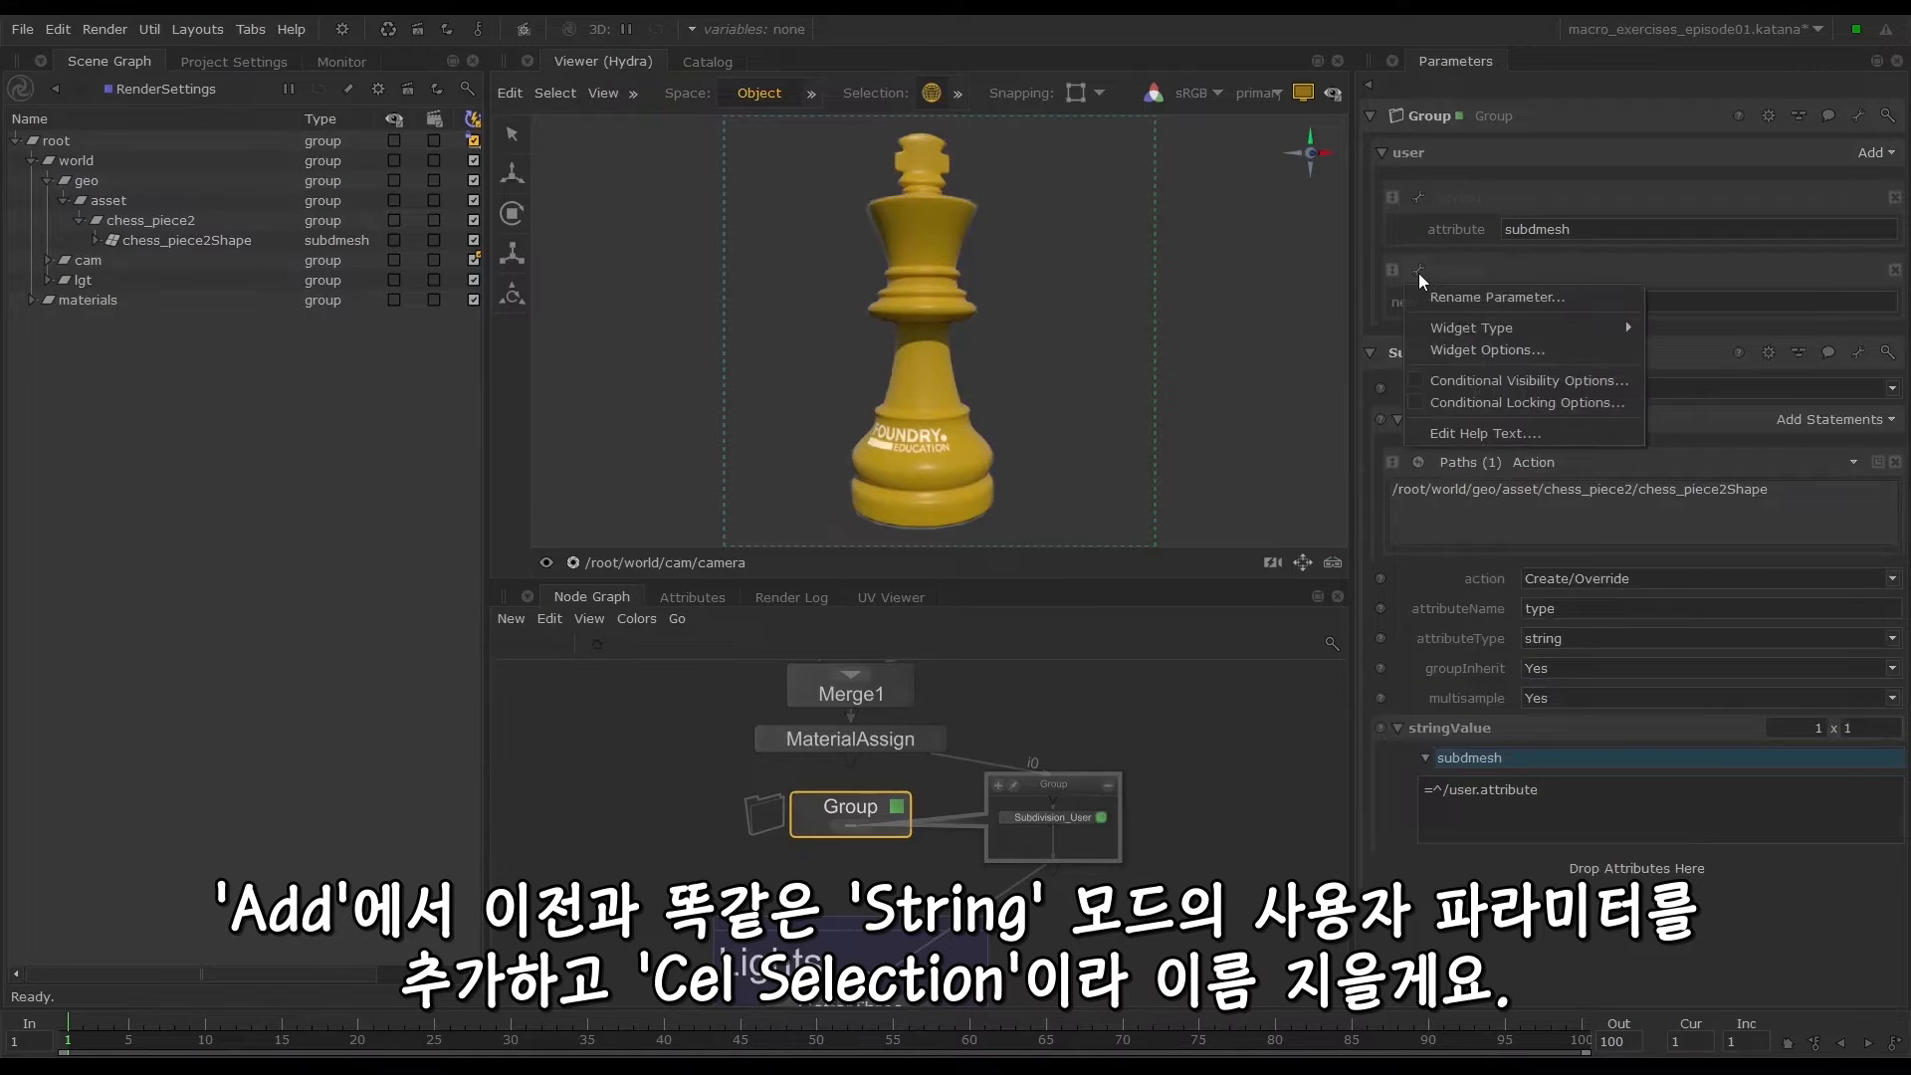
pyautogui.click(1466, 290)
pyautogui.write('celSelection')
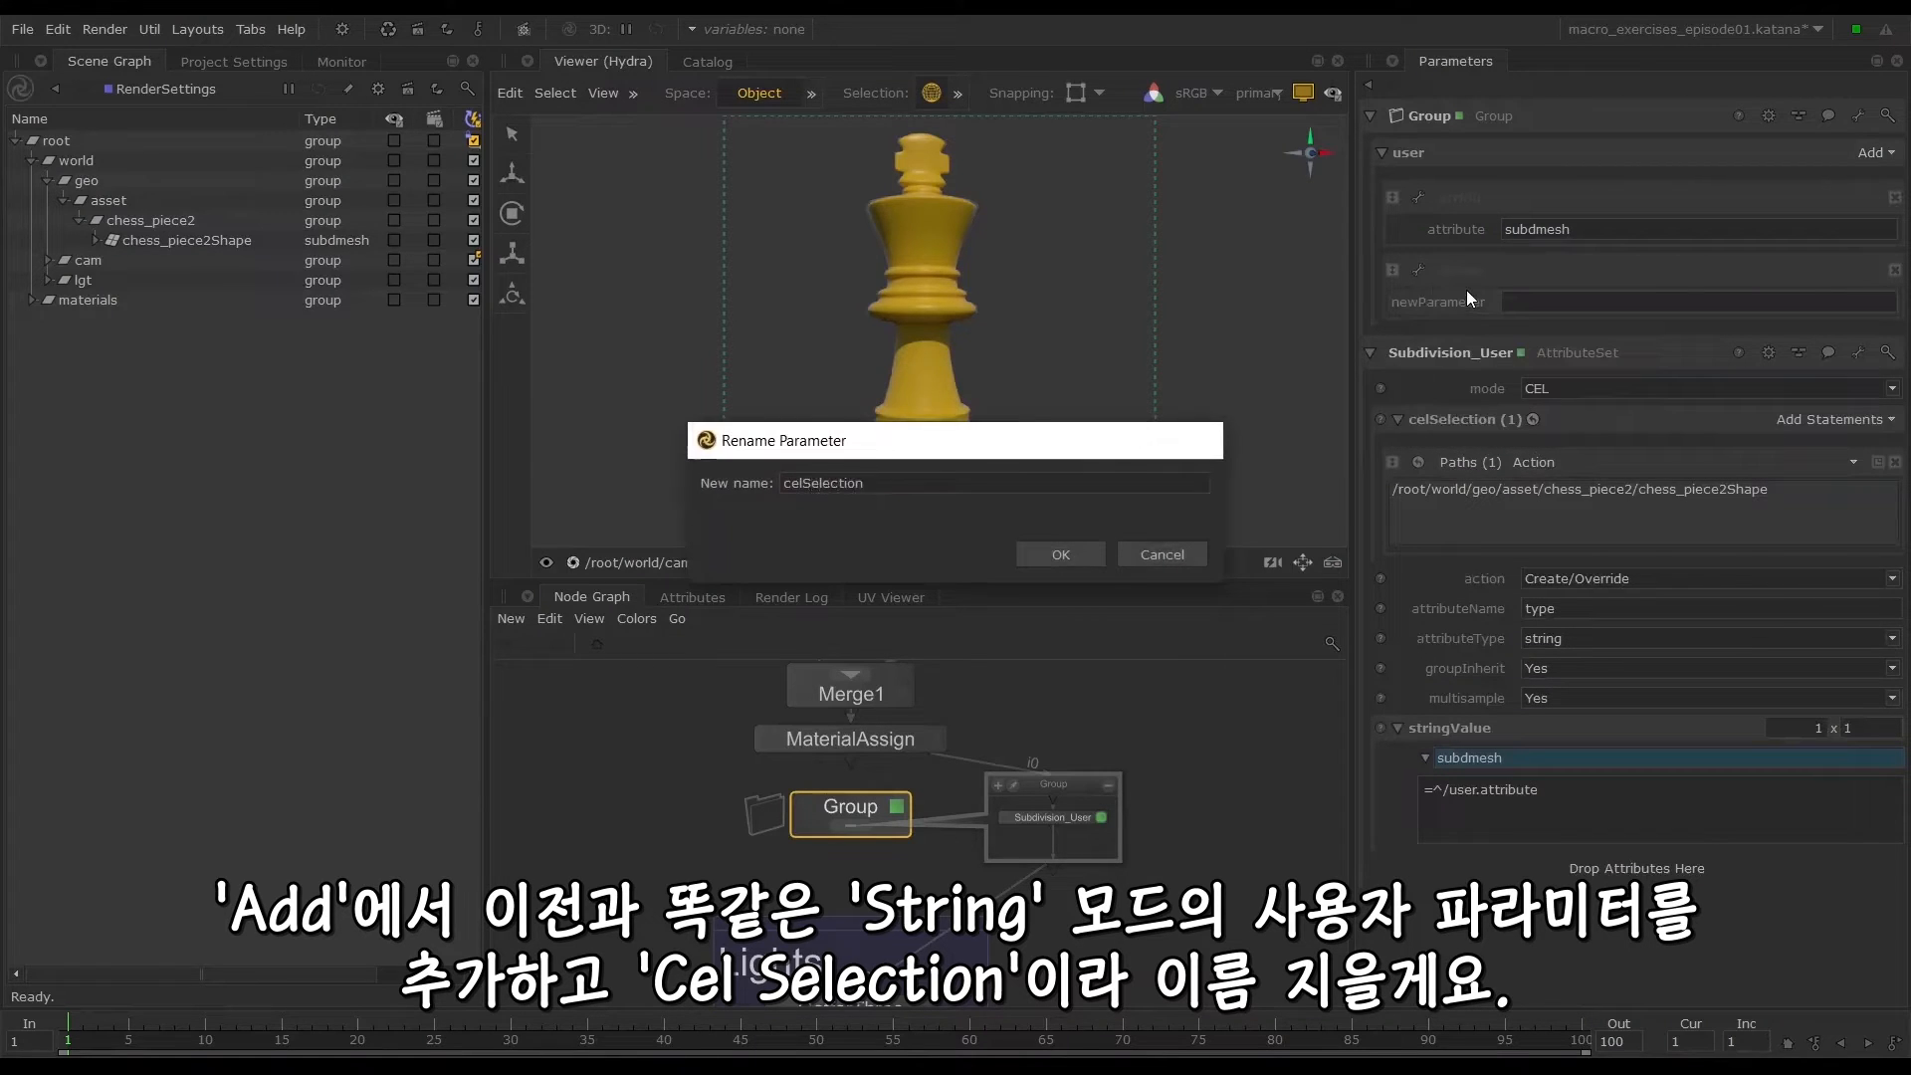
pyautogui.press('Return')
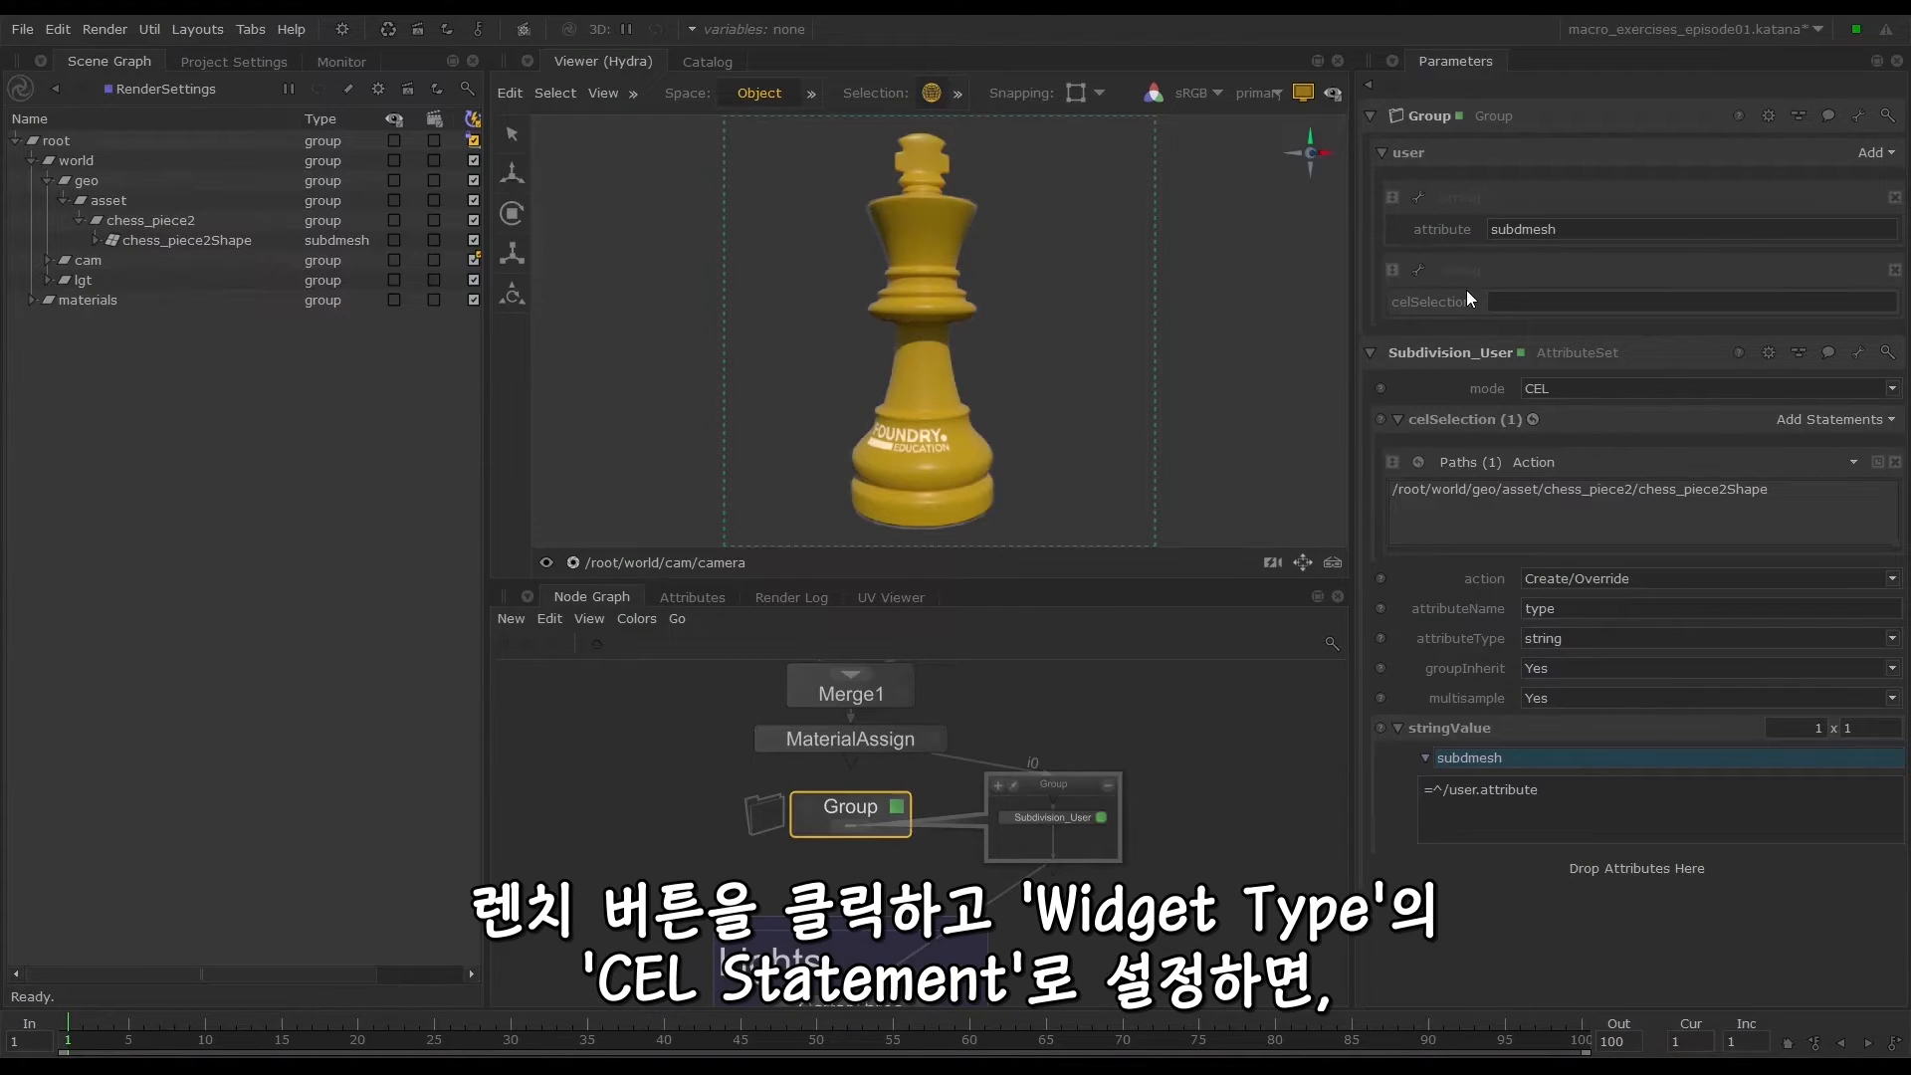
# Change the widget type of the group's celSelection user parameter to CEL Statement
pyautogui.click(1420, 271)
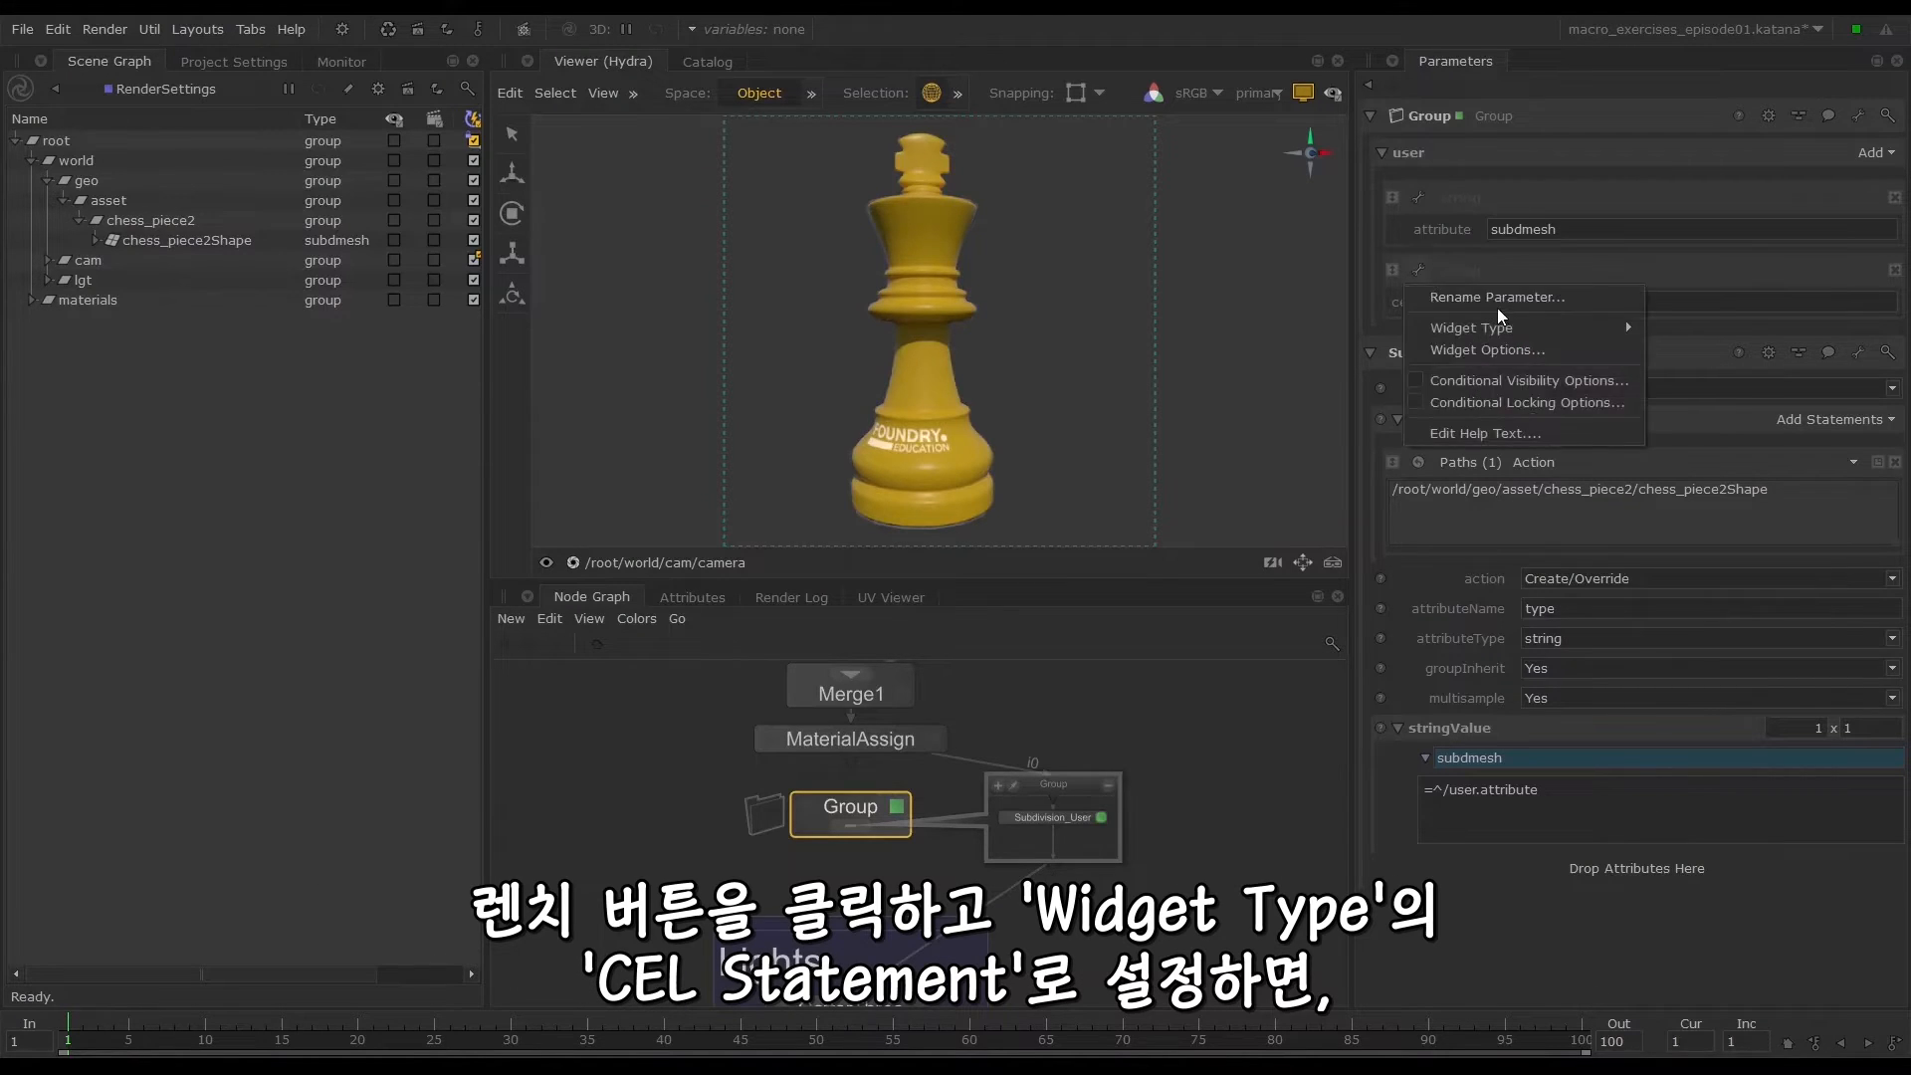
pyautogui.moveTo(1513, 322)
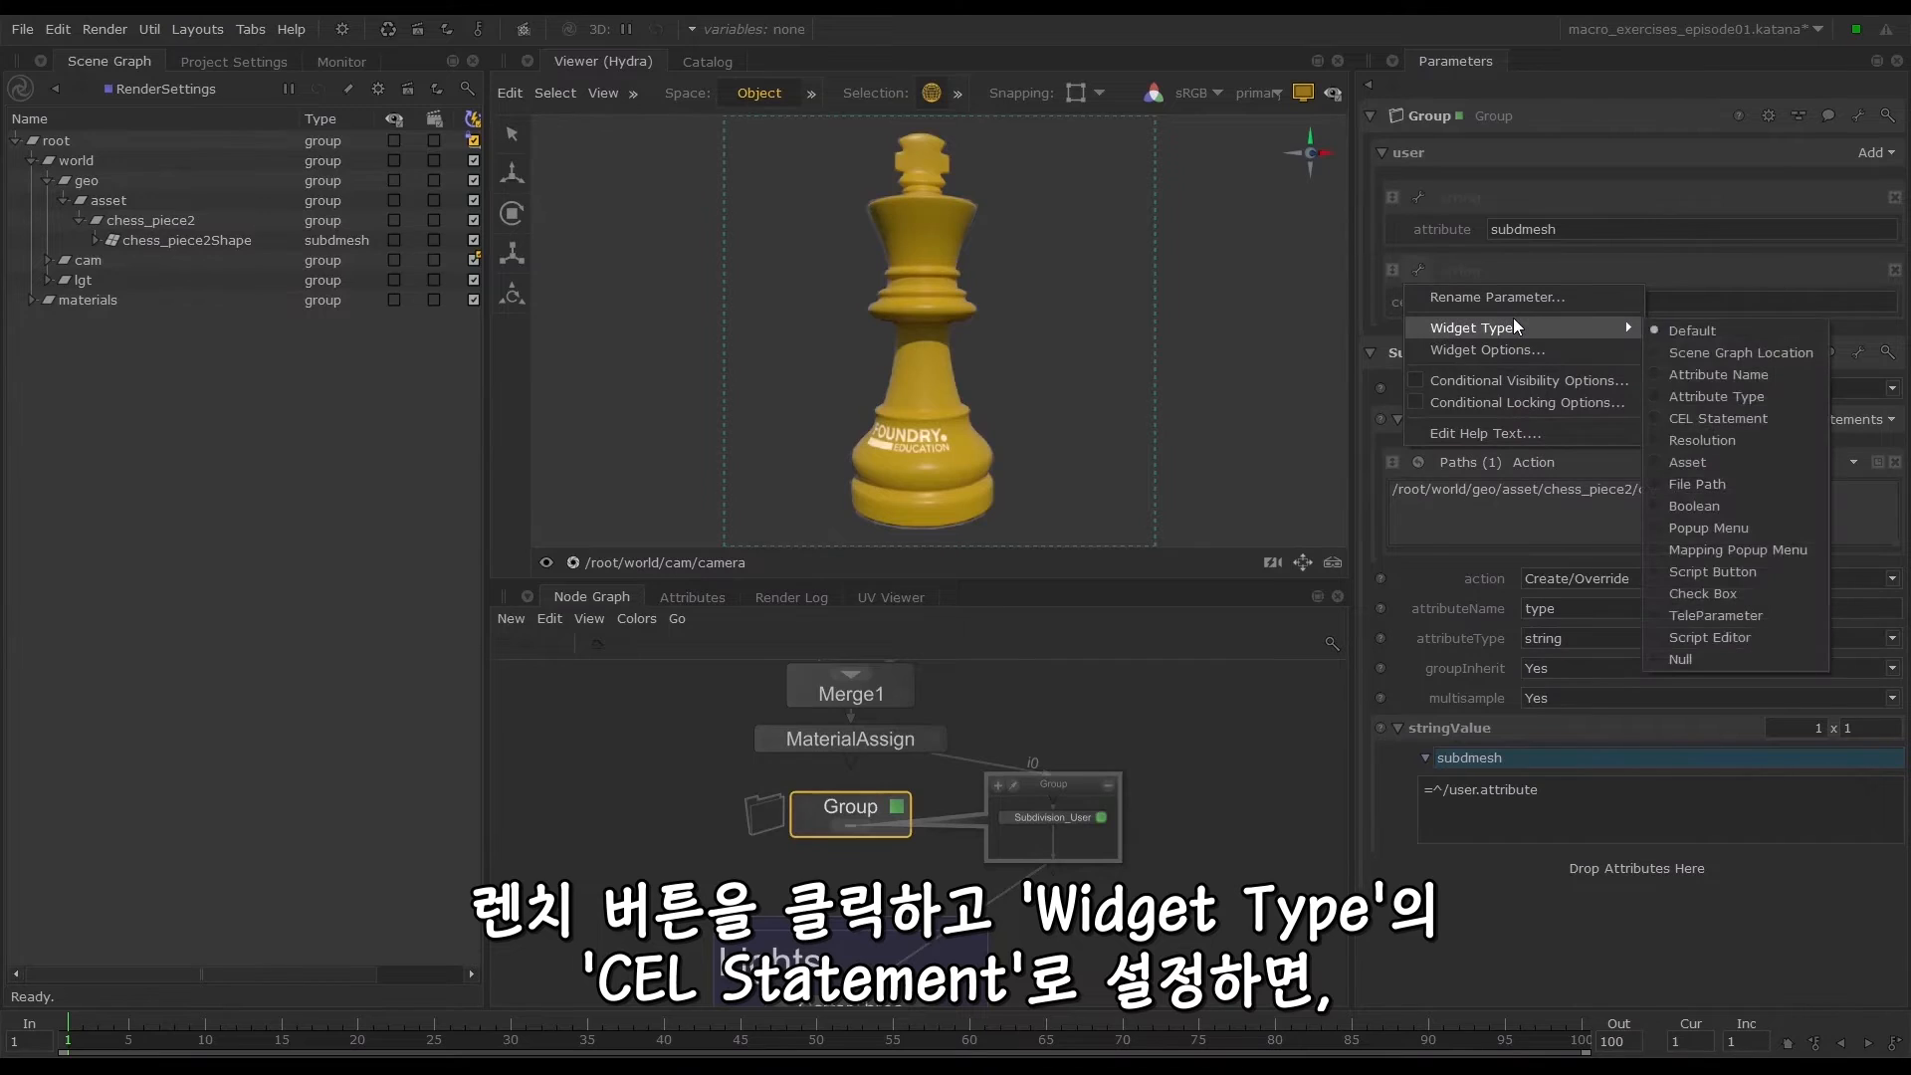
pyautogui.click(1718, 419)
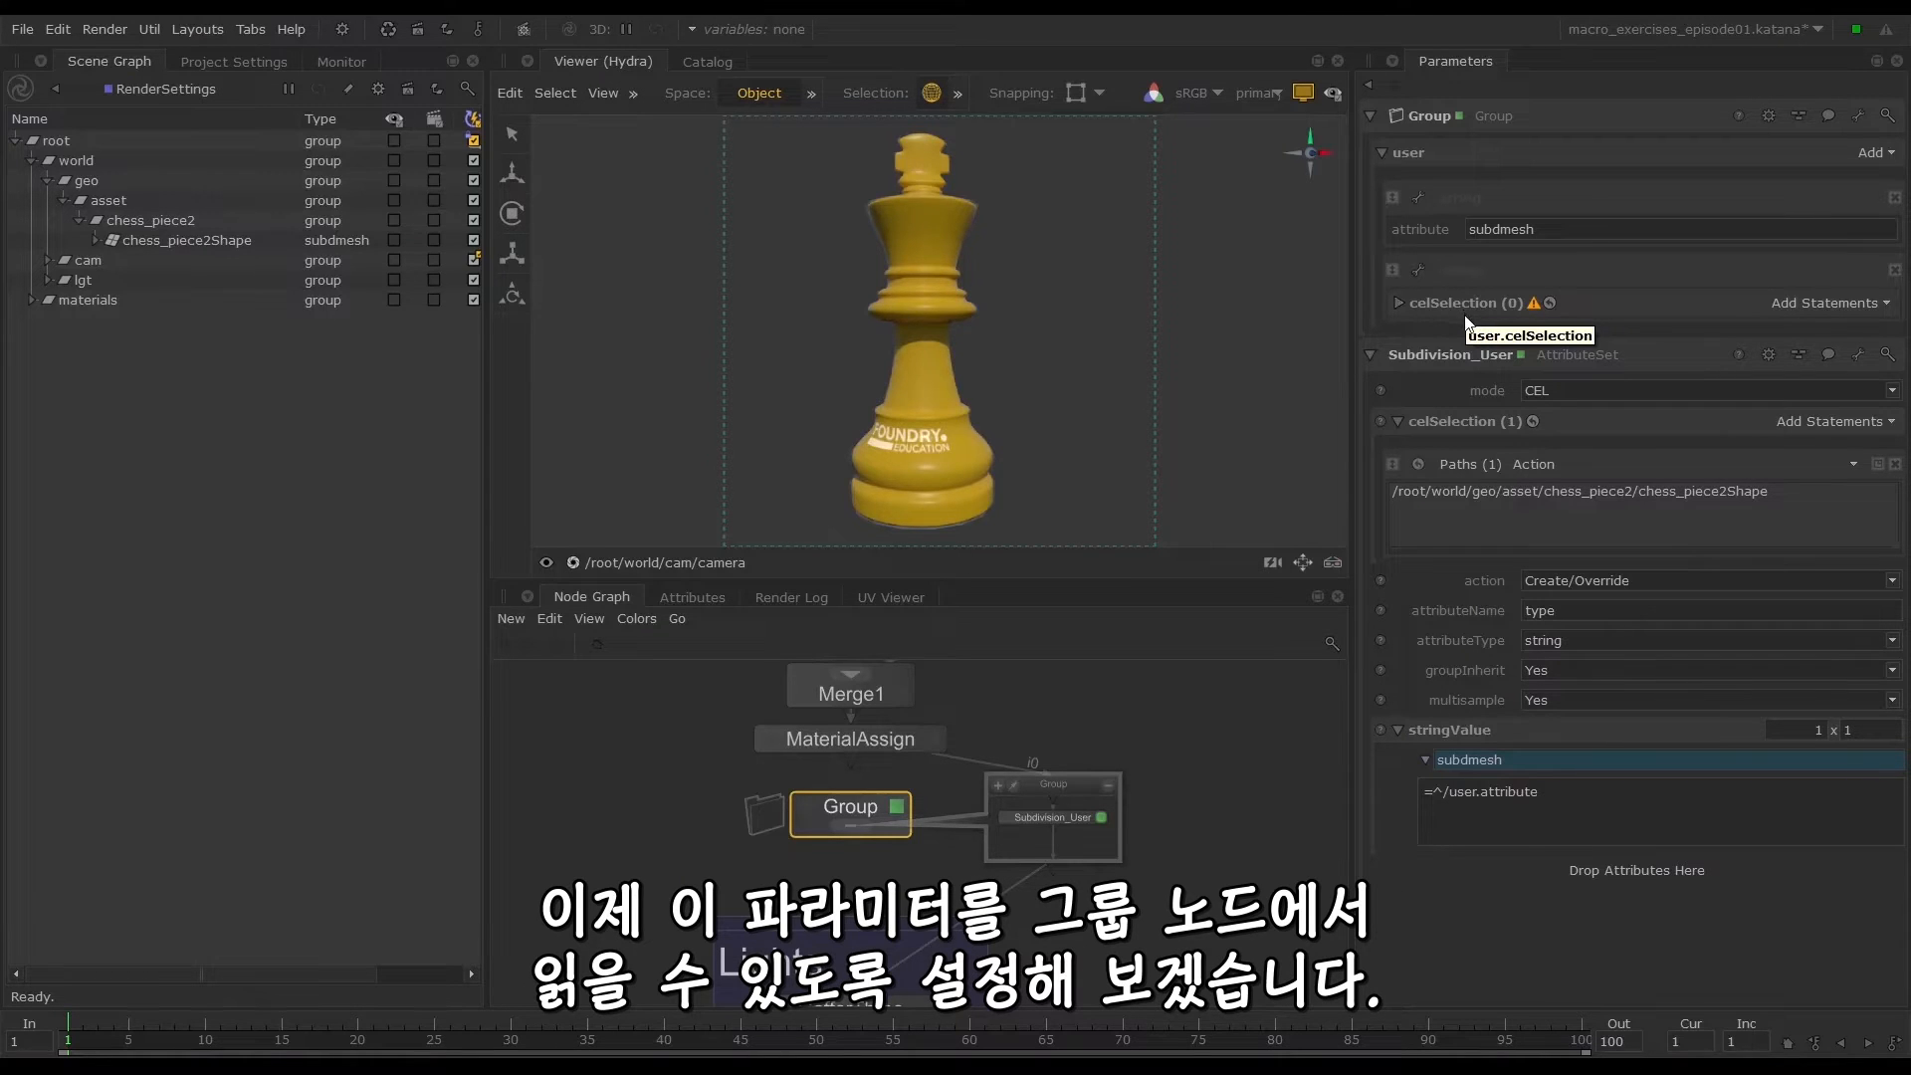
# Drive Subdivision_User's celSelection with the expression =^/user.celSelection and add chess_piece2Shape to the Group node's celSelection parameter
pyautogui.rightClick(1464, 430)
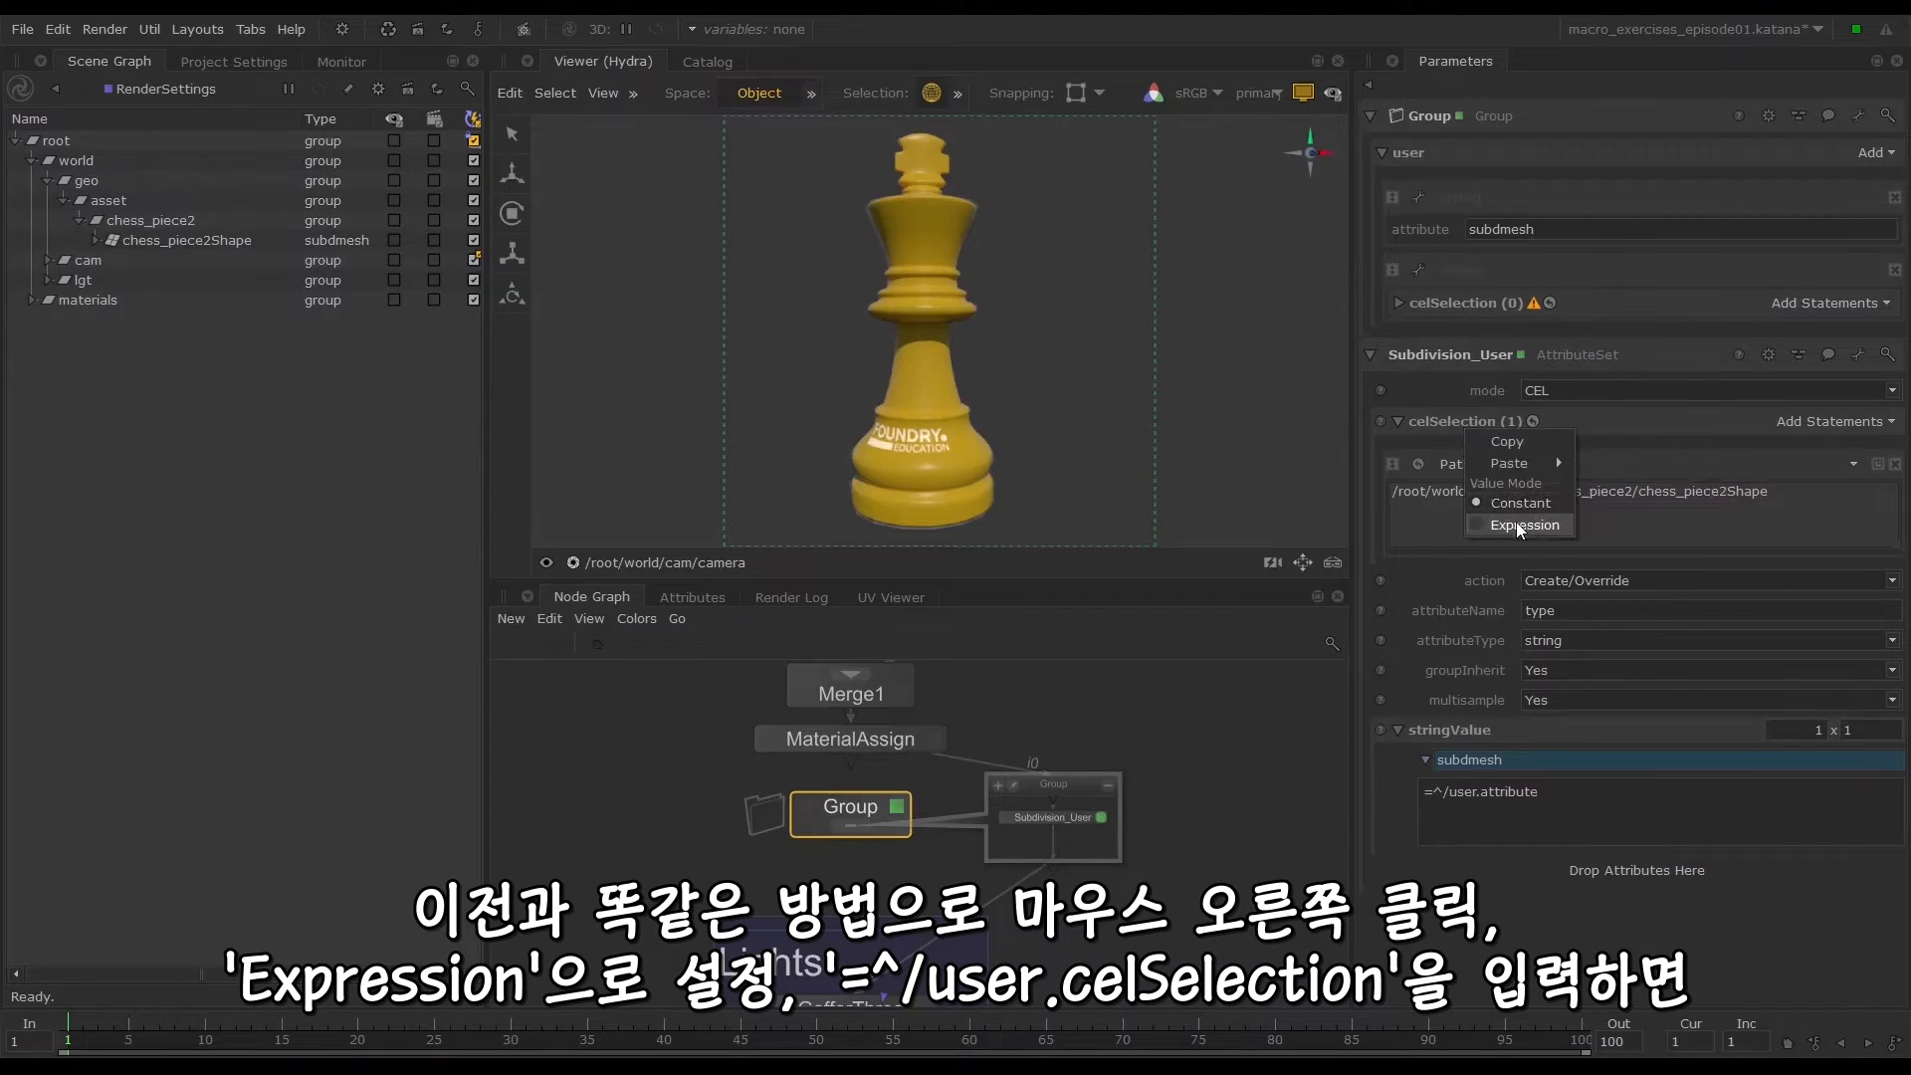
pyautogui.click(1515, 522)
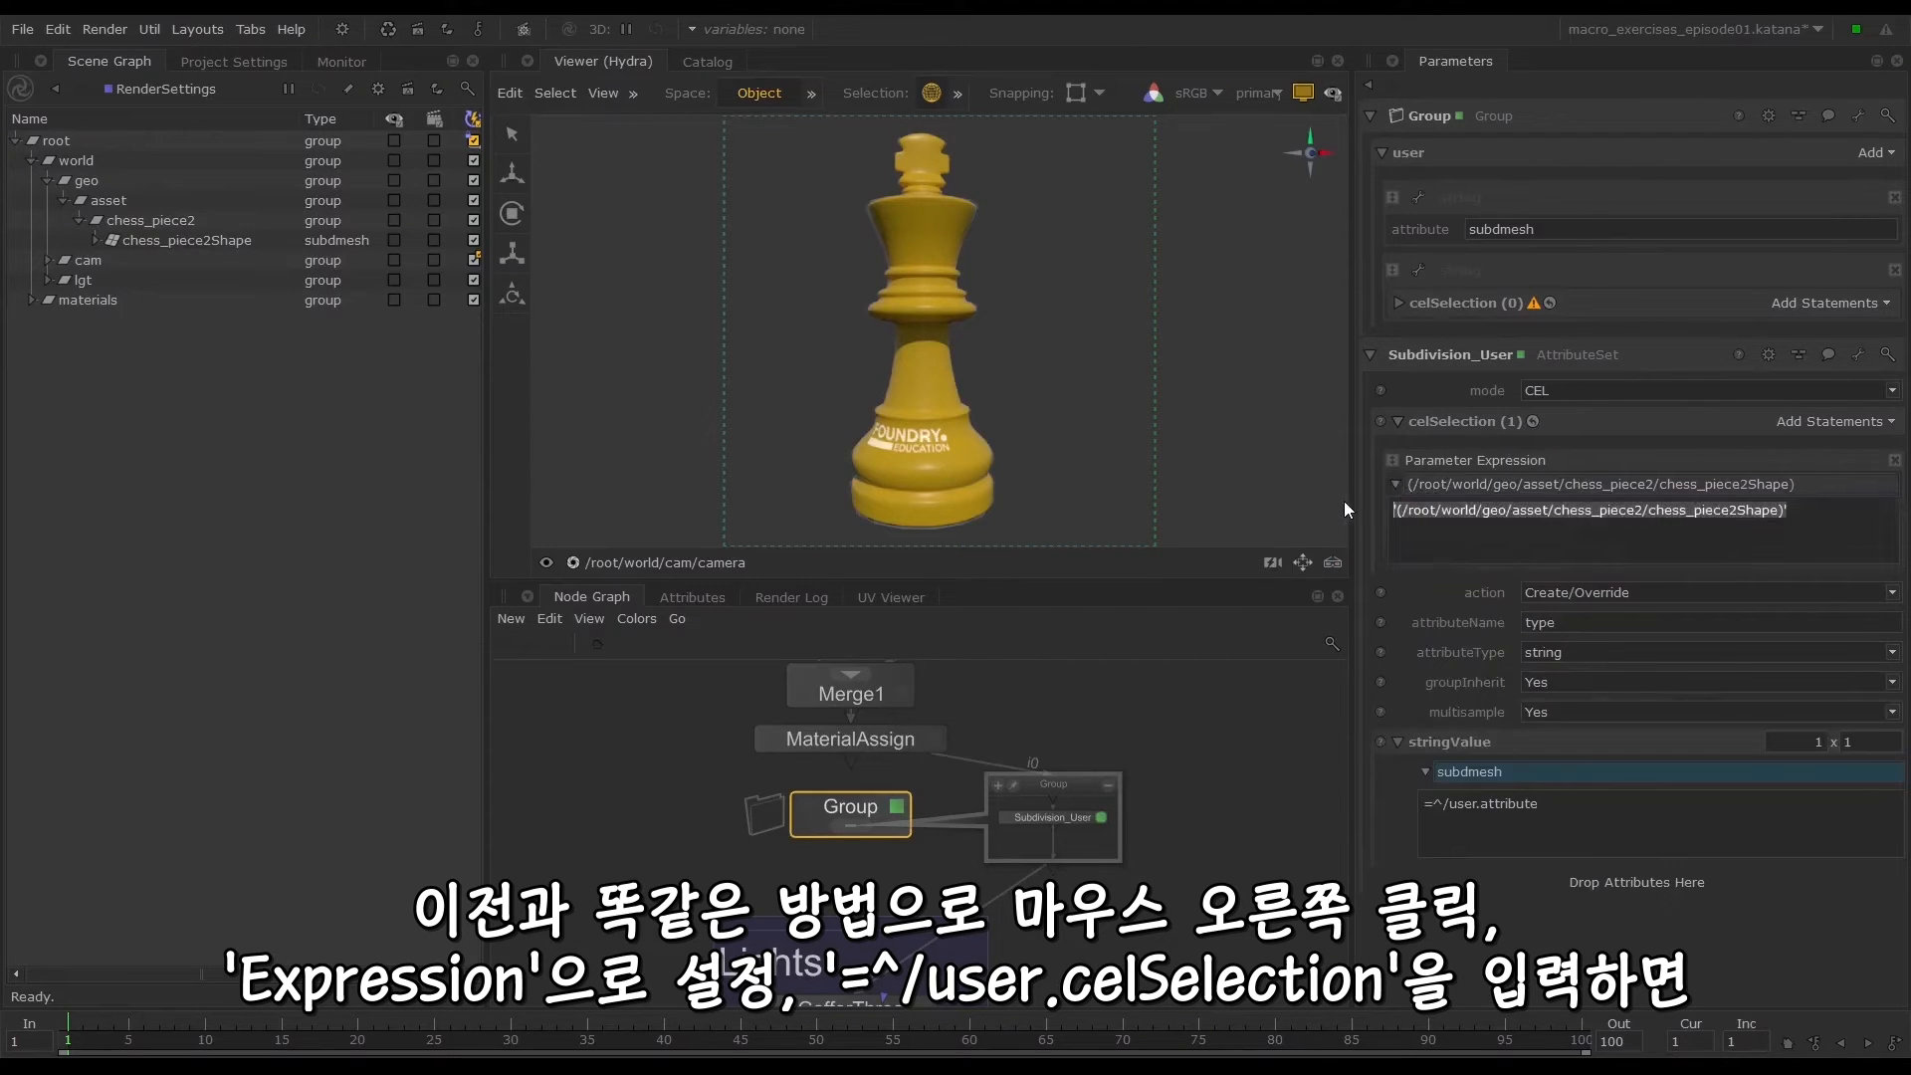
pyautogui.write('=^/user.celSelection')
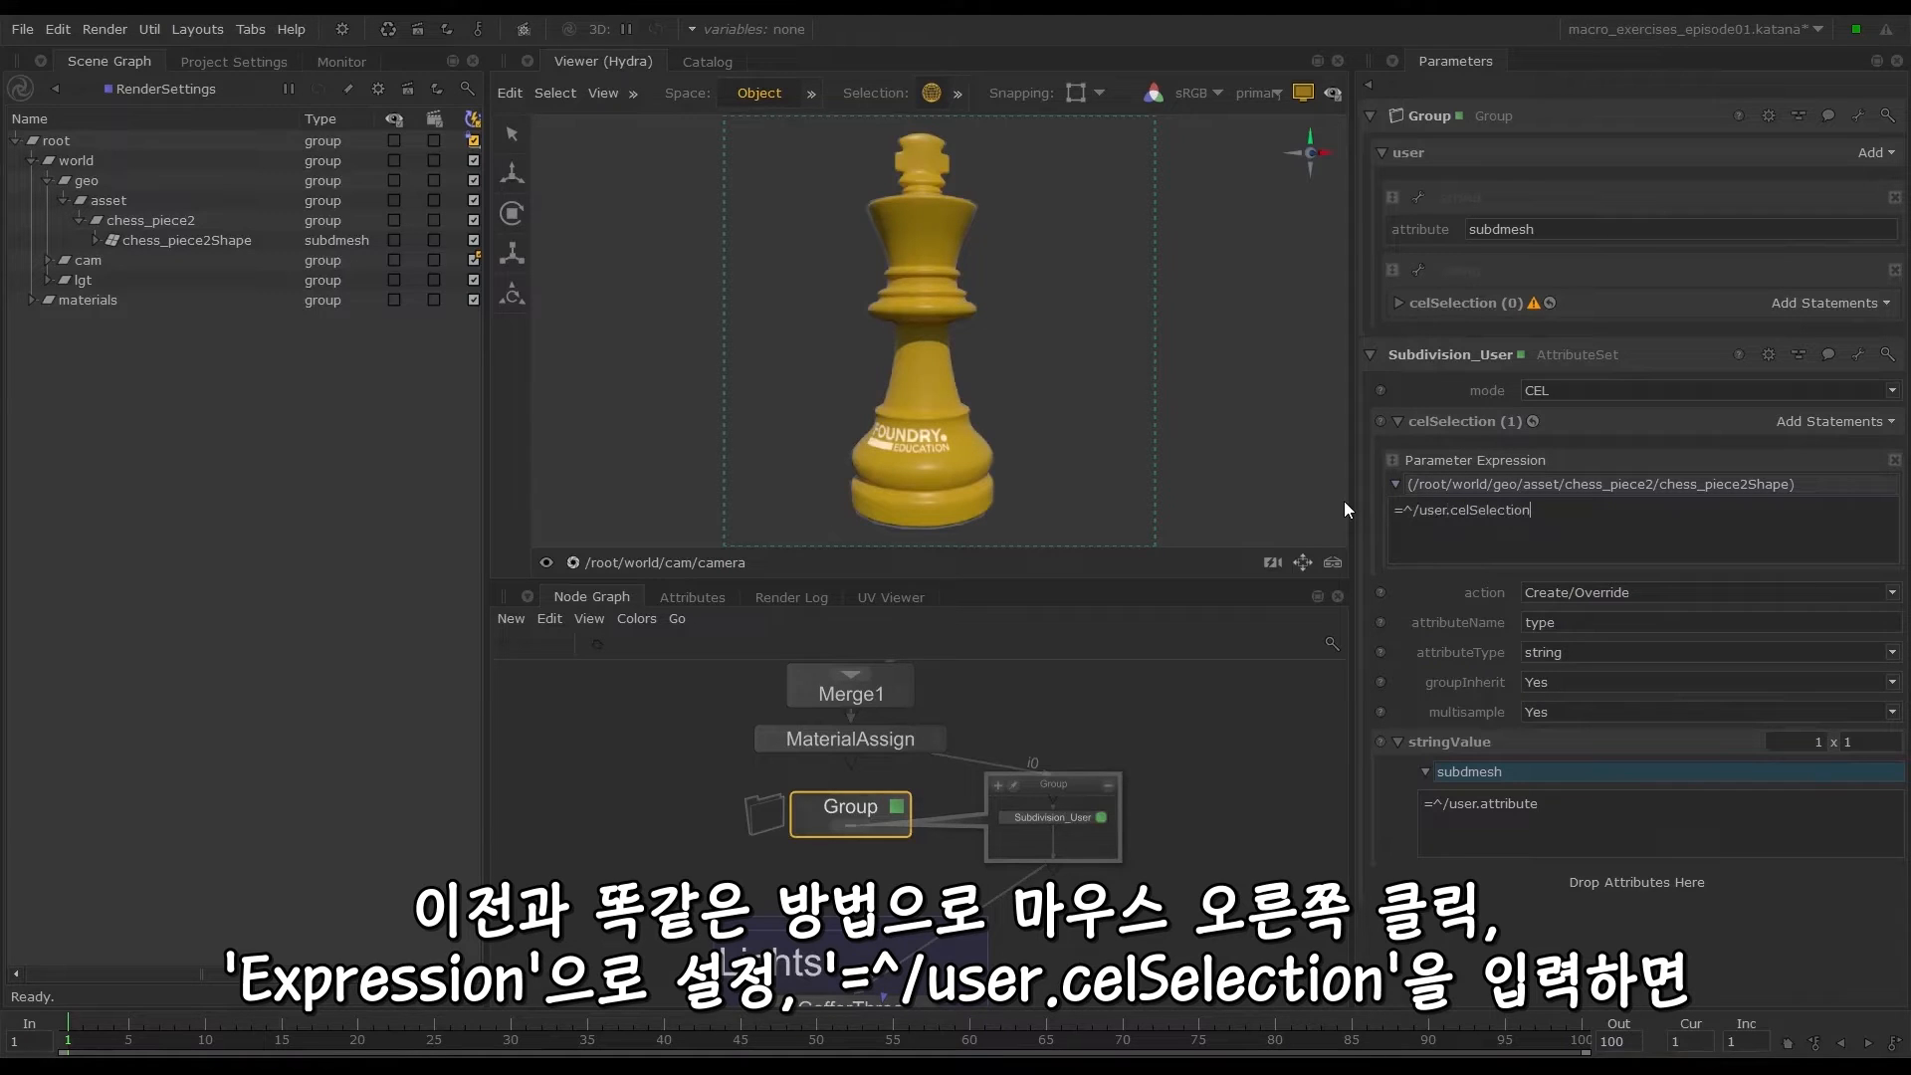
pyautogui.click(1264, 765)
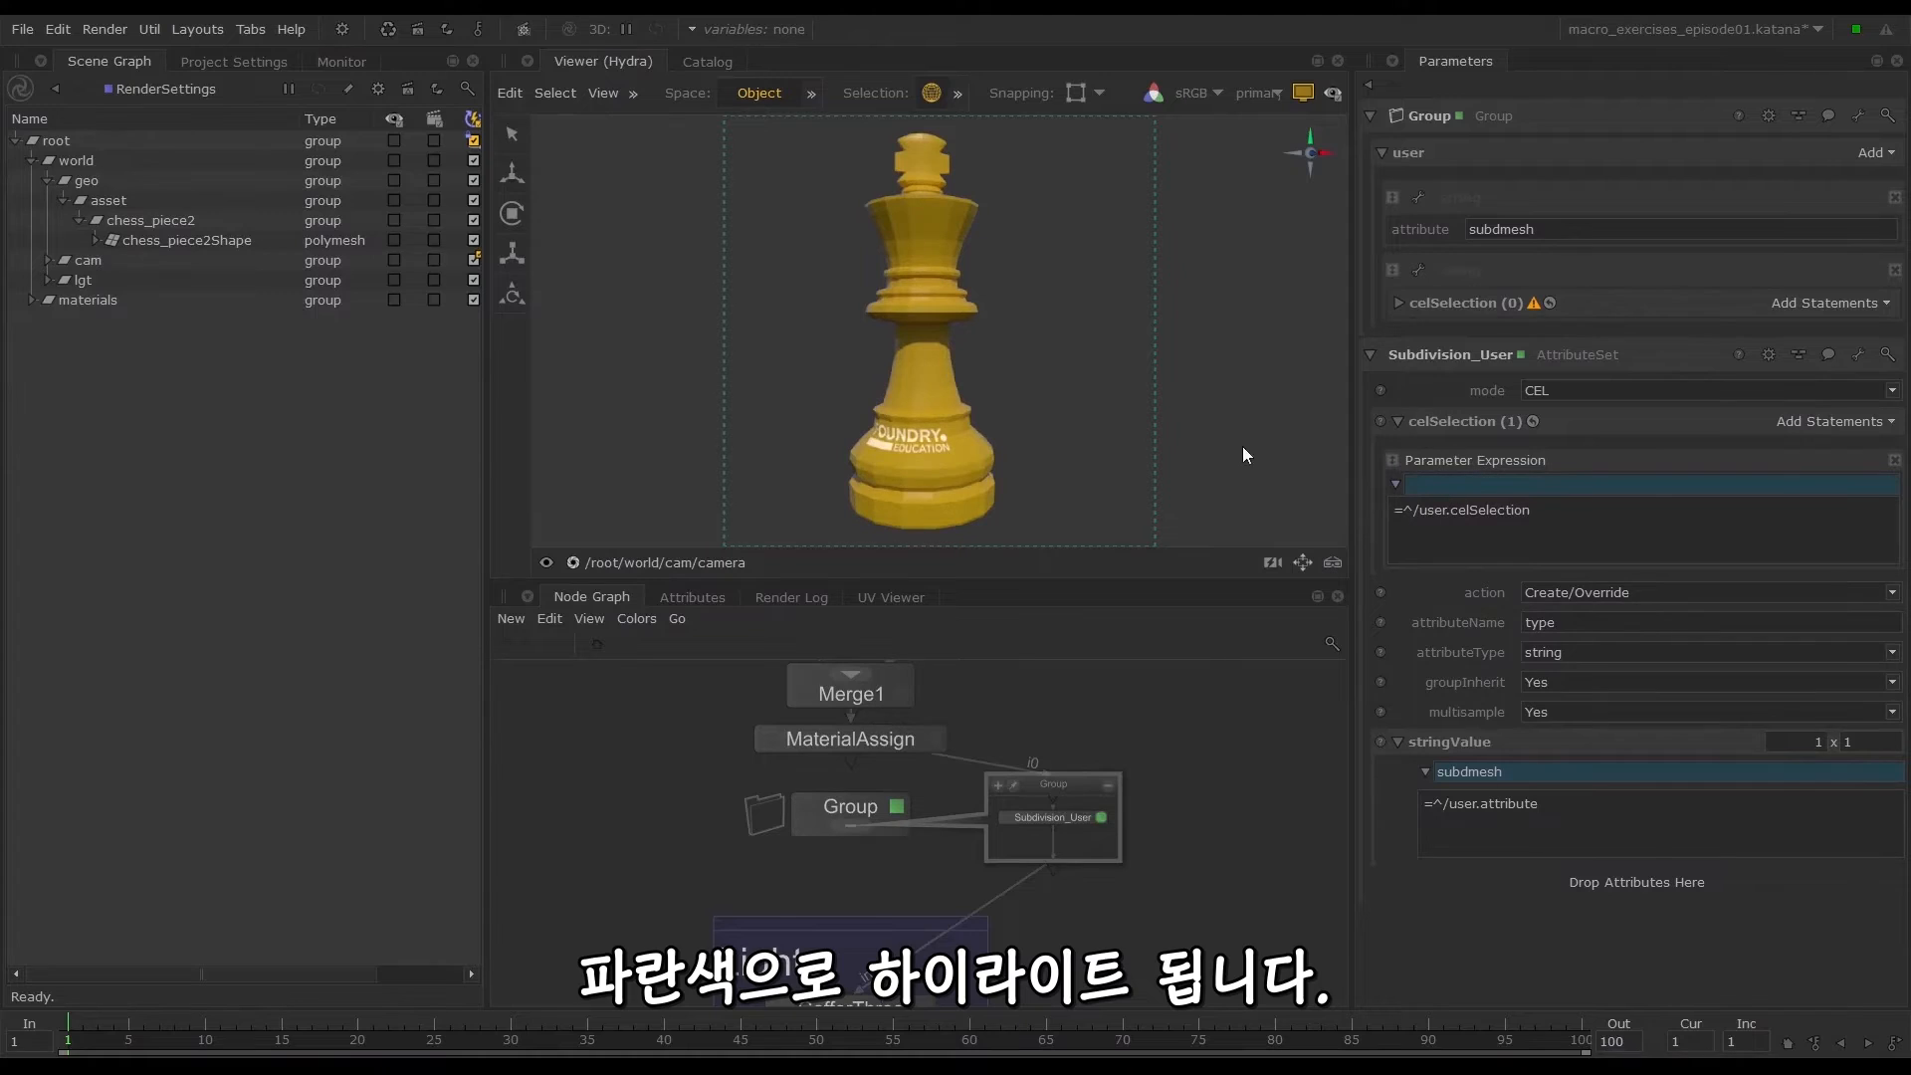
pyautogui.moveTo(165, 239); pyautogui.dragTo(1857, 298)
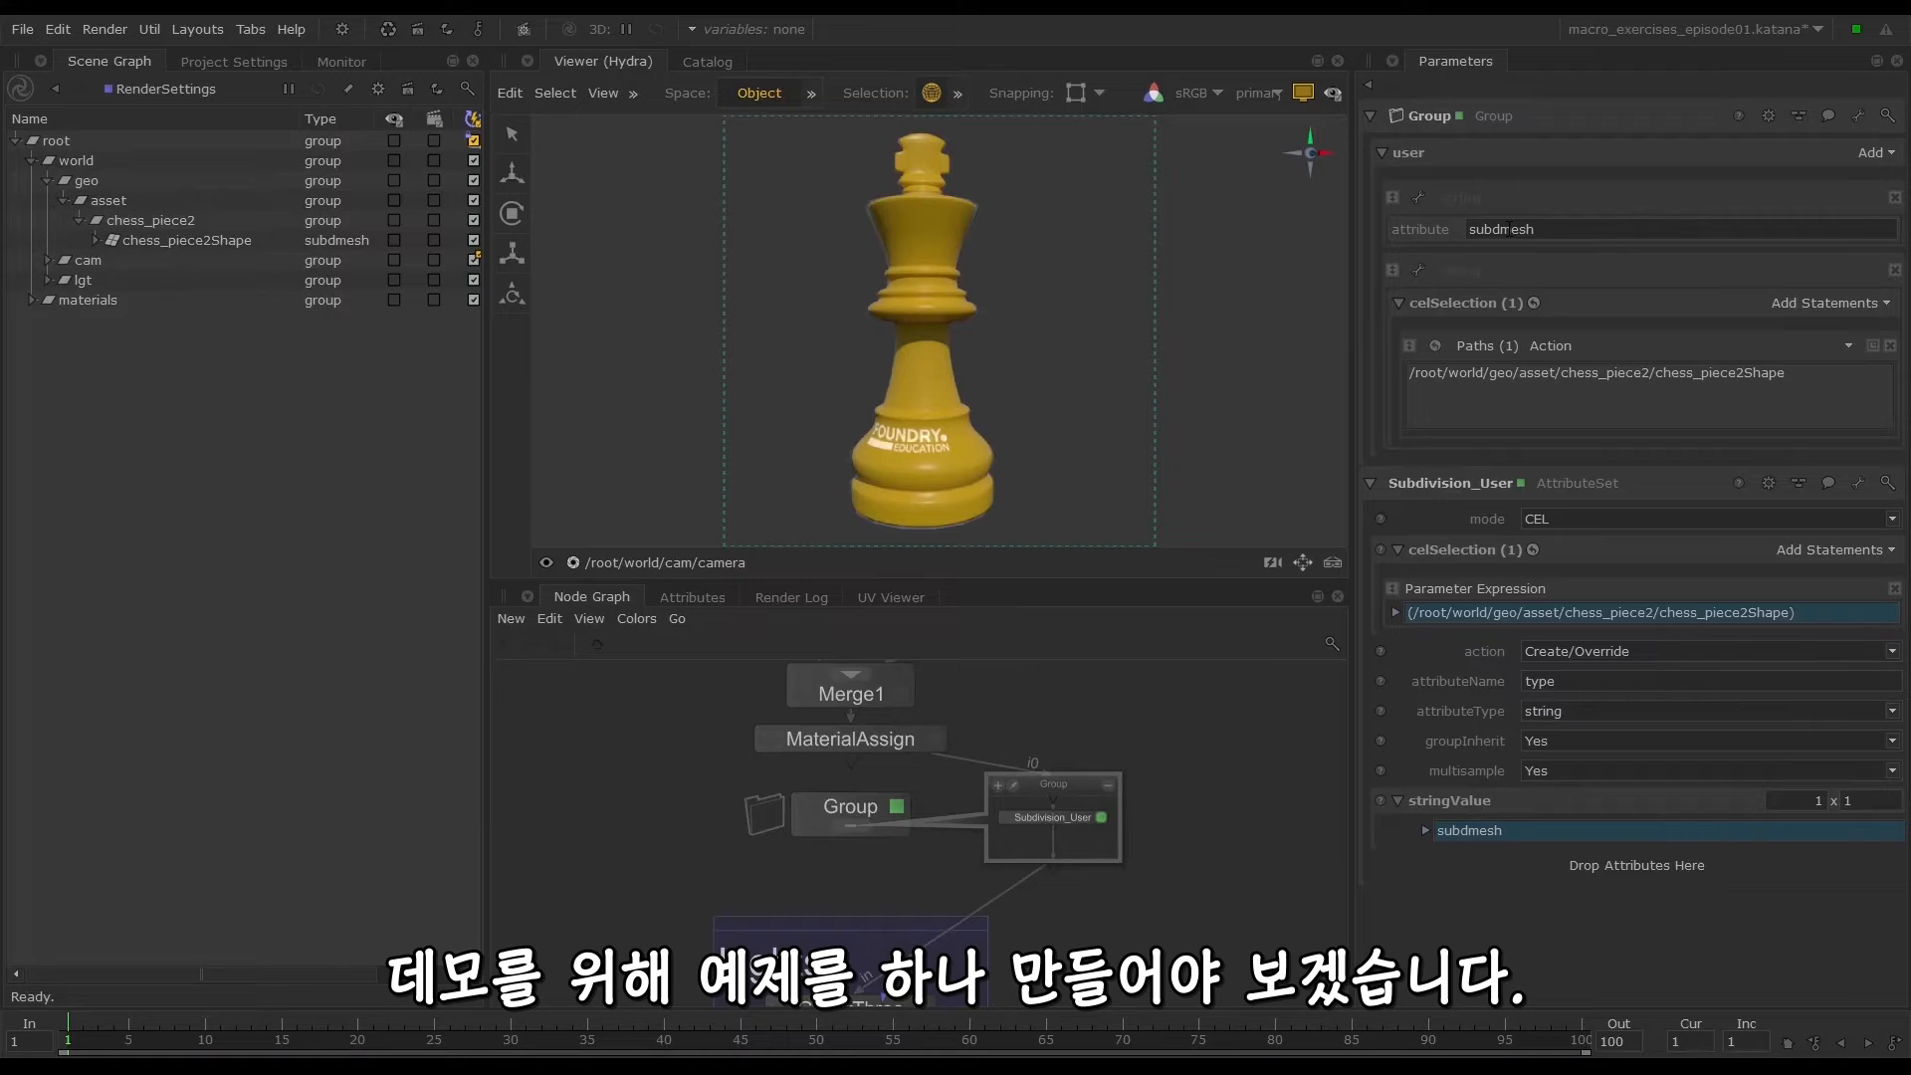
# Change the widget type of the Group node's attribute user parameter to Popup Menu
pyautogui.click(1417, 198)
pyautogui.moveTo(1518, 254)
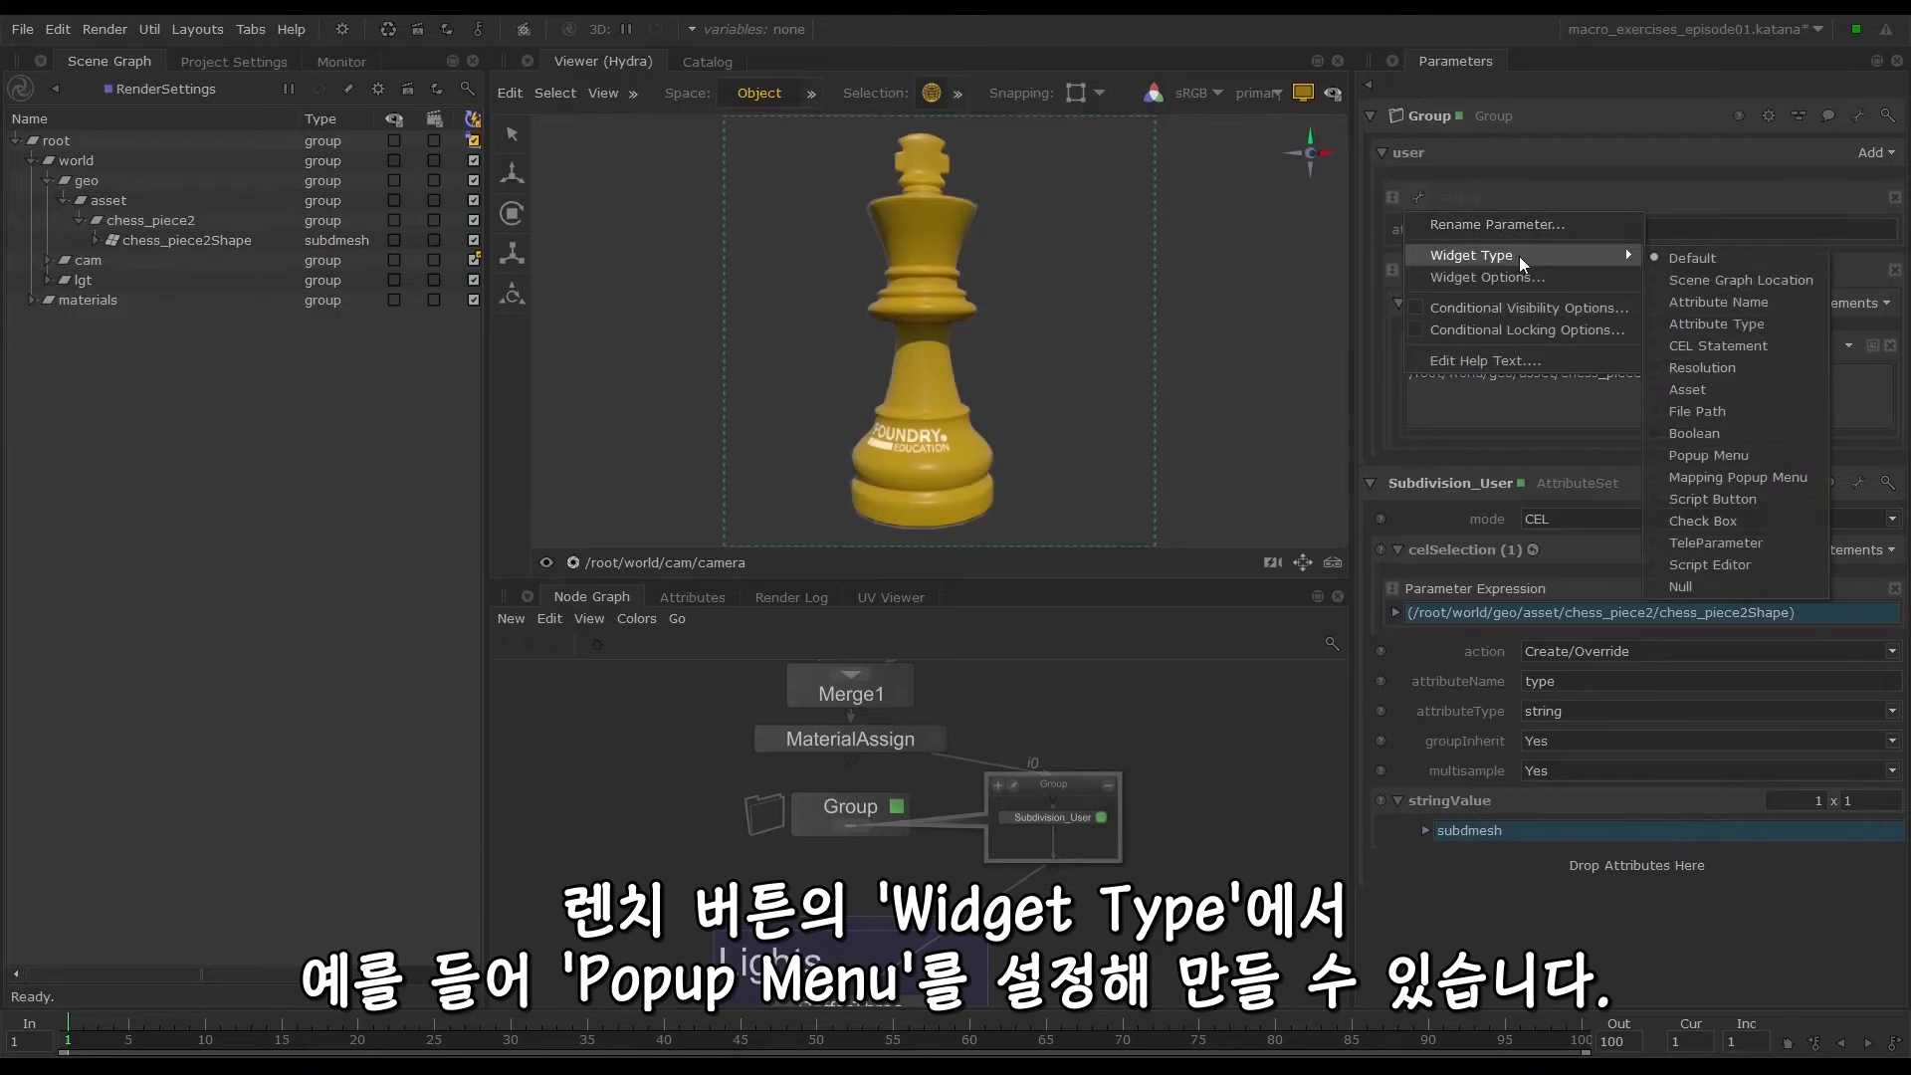
pyautogui.click(1708, 456)
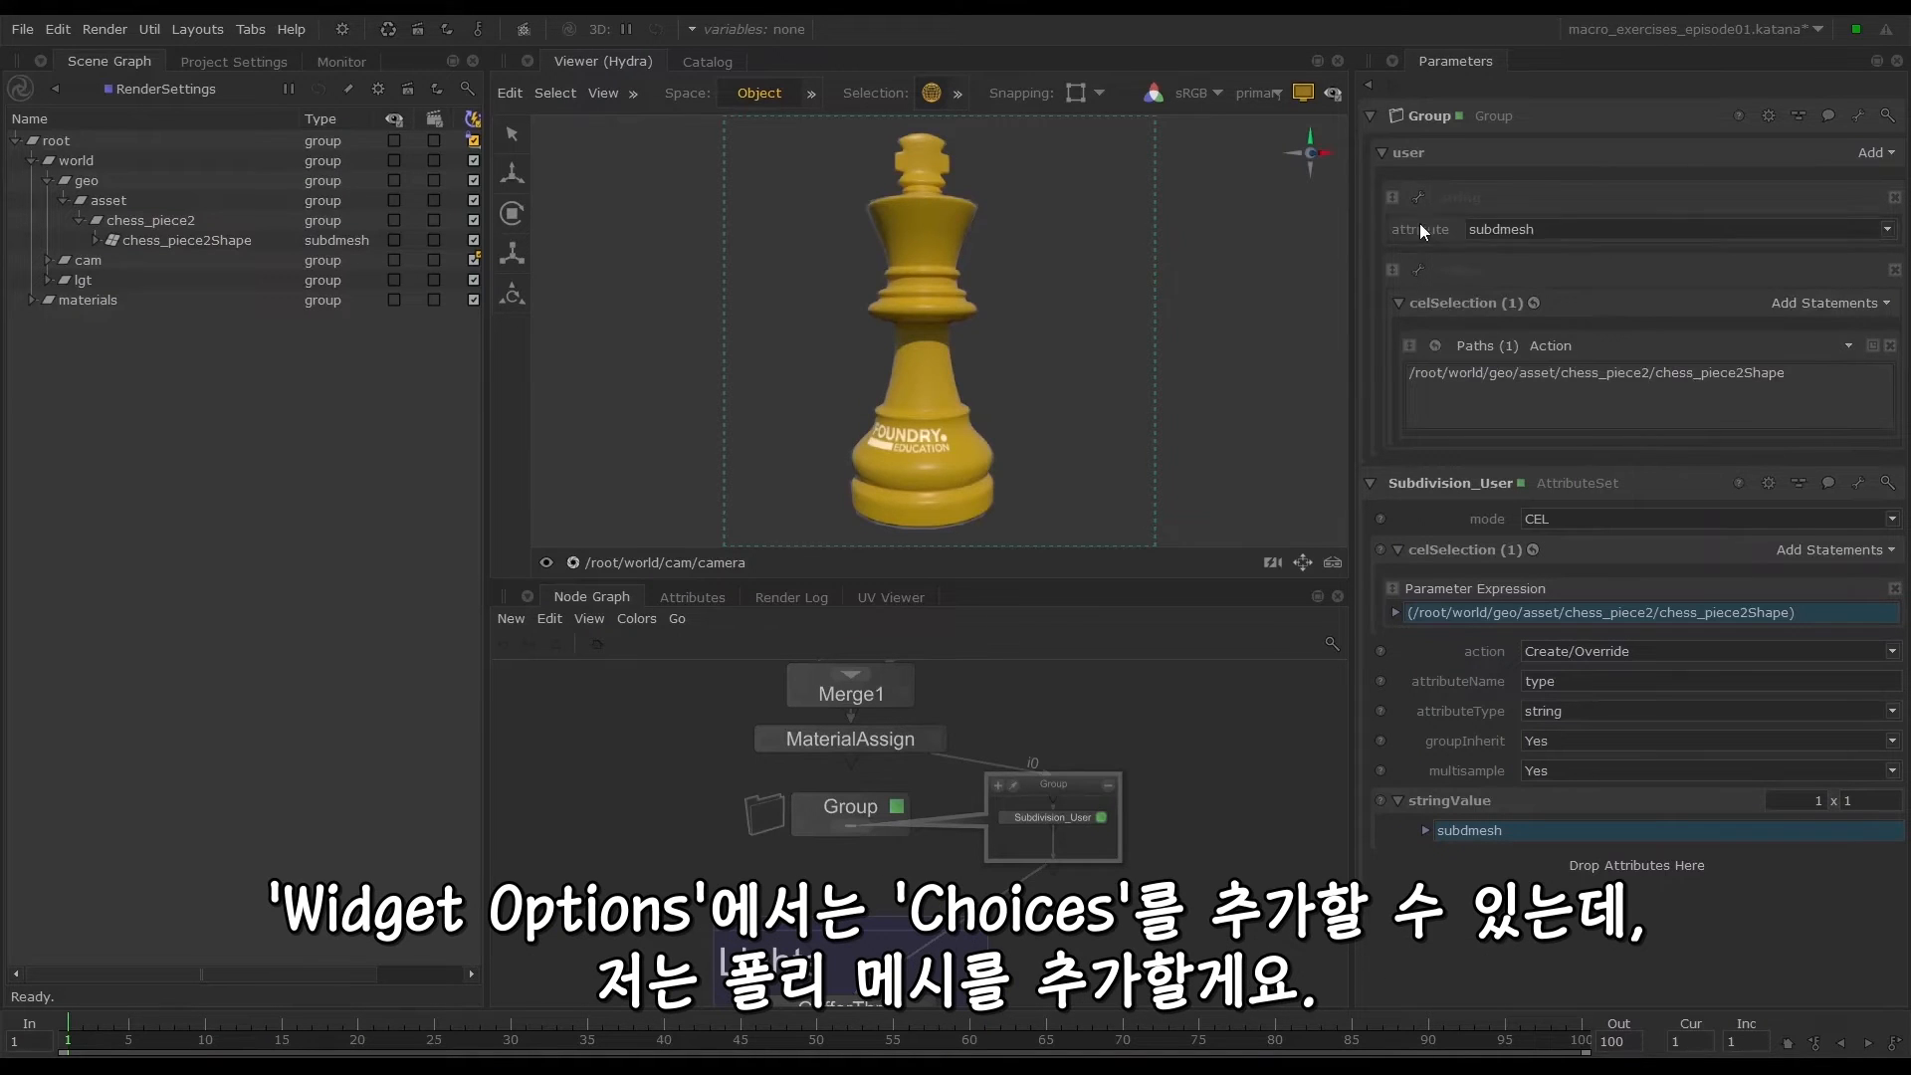
# Add polymesh as a second choice in the widget options of the group's attribute parameter
pyautogui.click(1418, 198)
pyautogui.click(1503, 276)
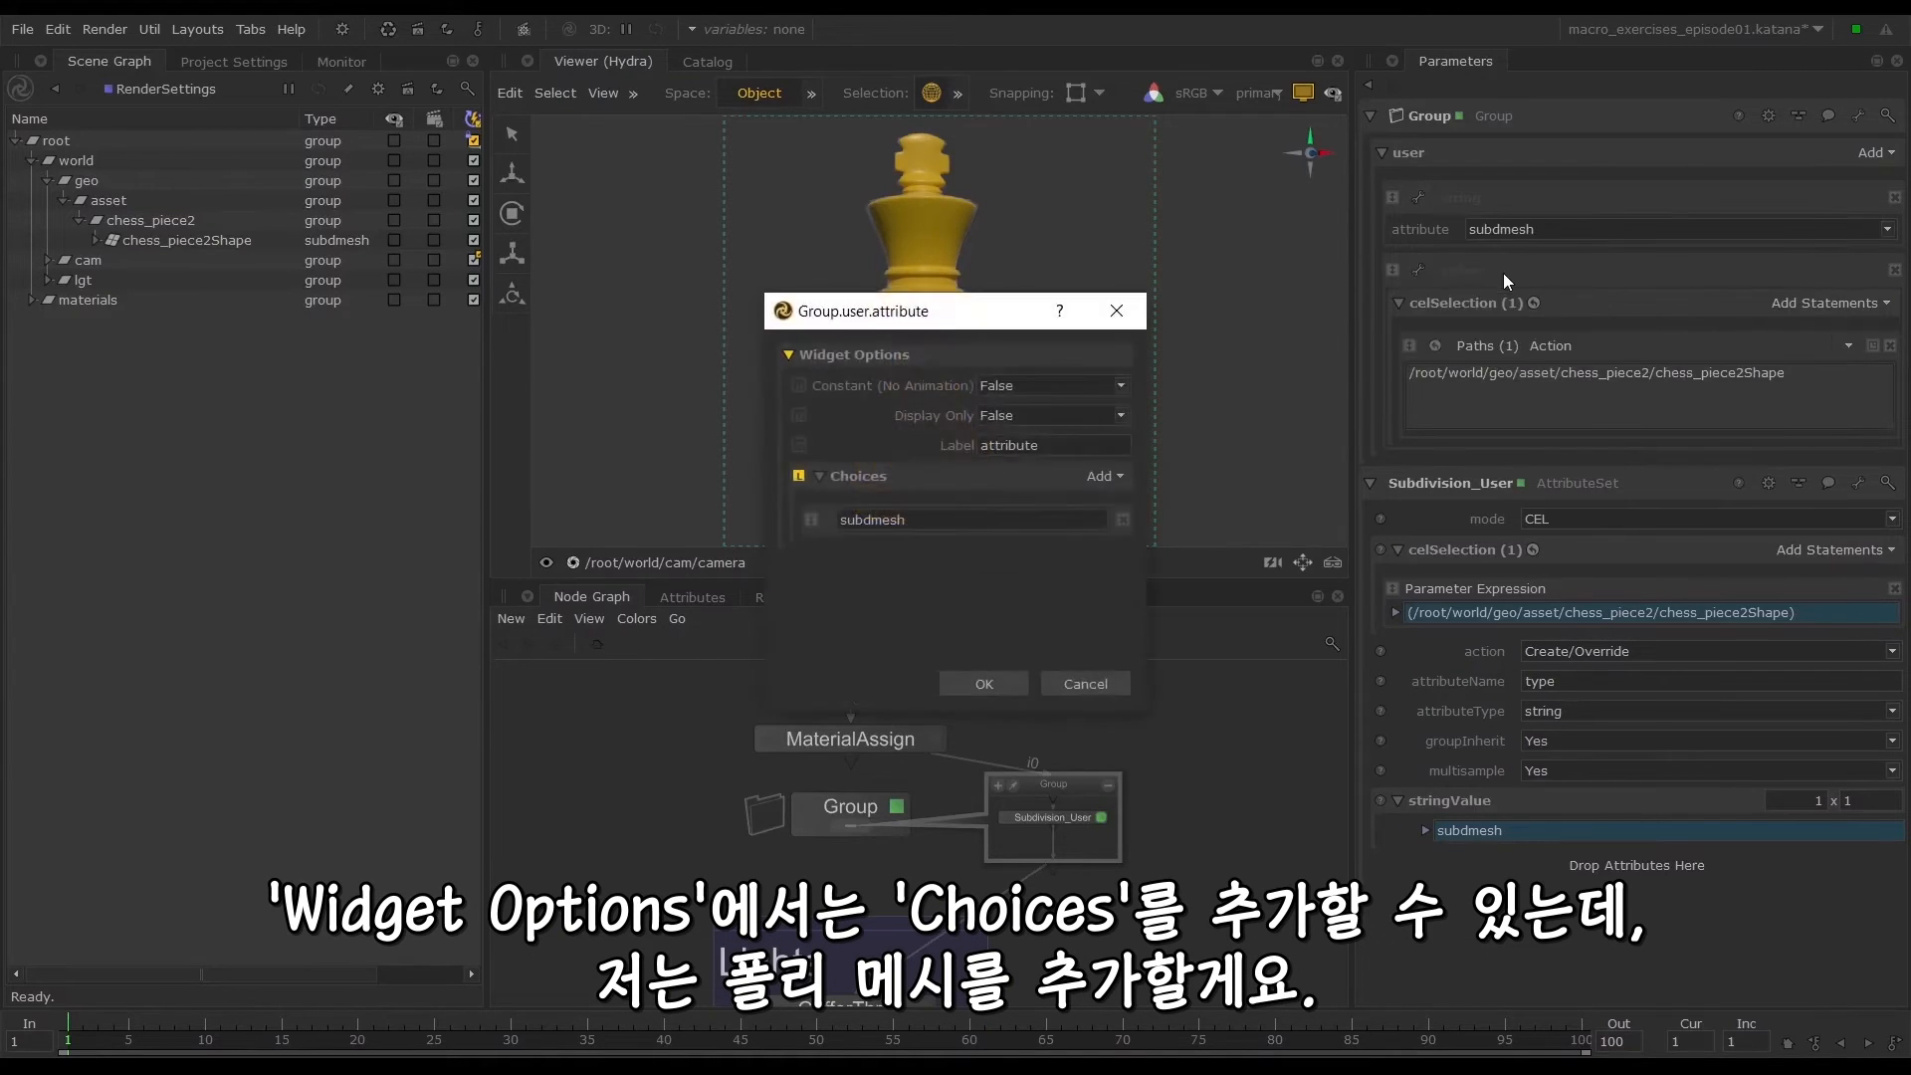
pyautogui.click(1104, 476)
pyautogui.click(1113, 501)
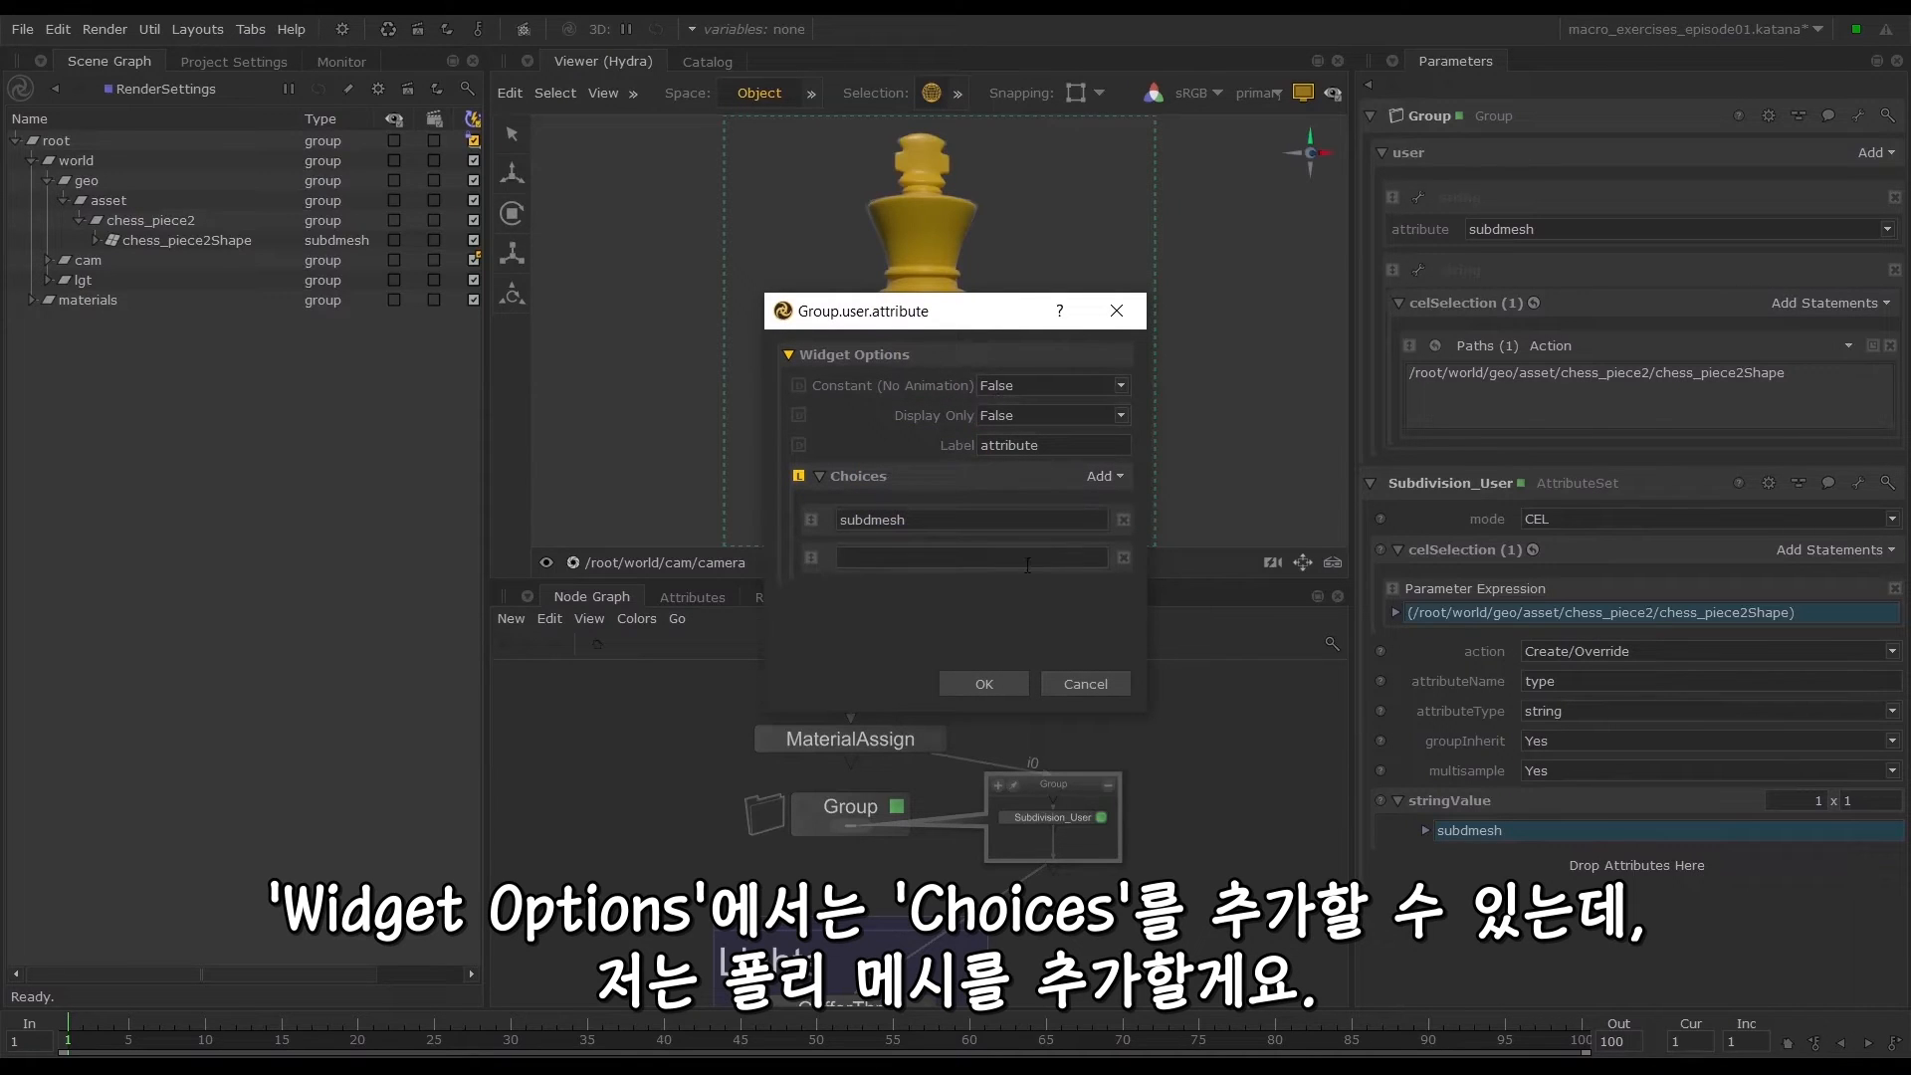
pyautogui.write('polymesh')
pyautogui.click(983, 684)
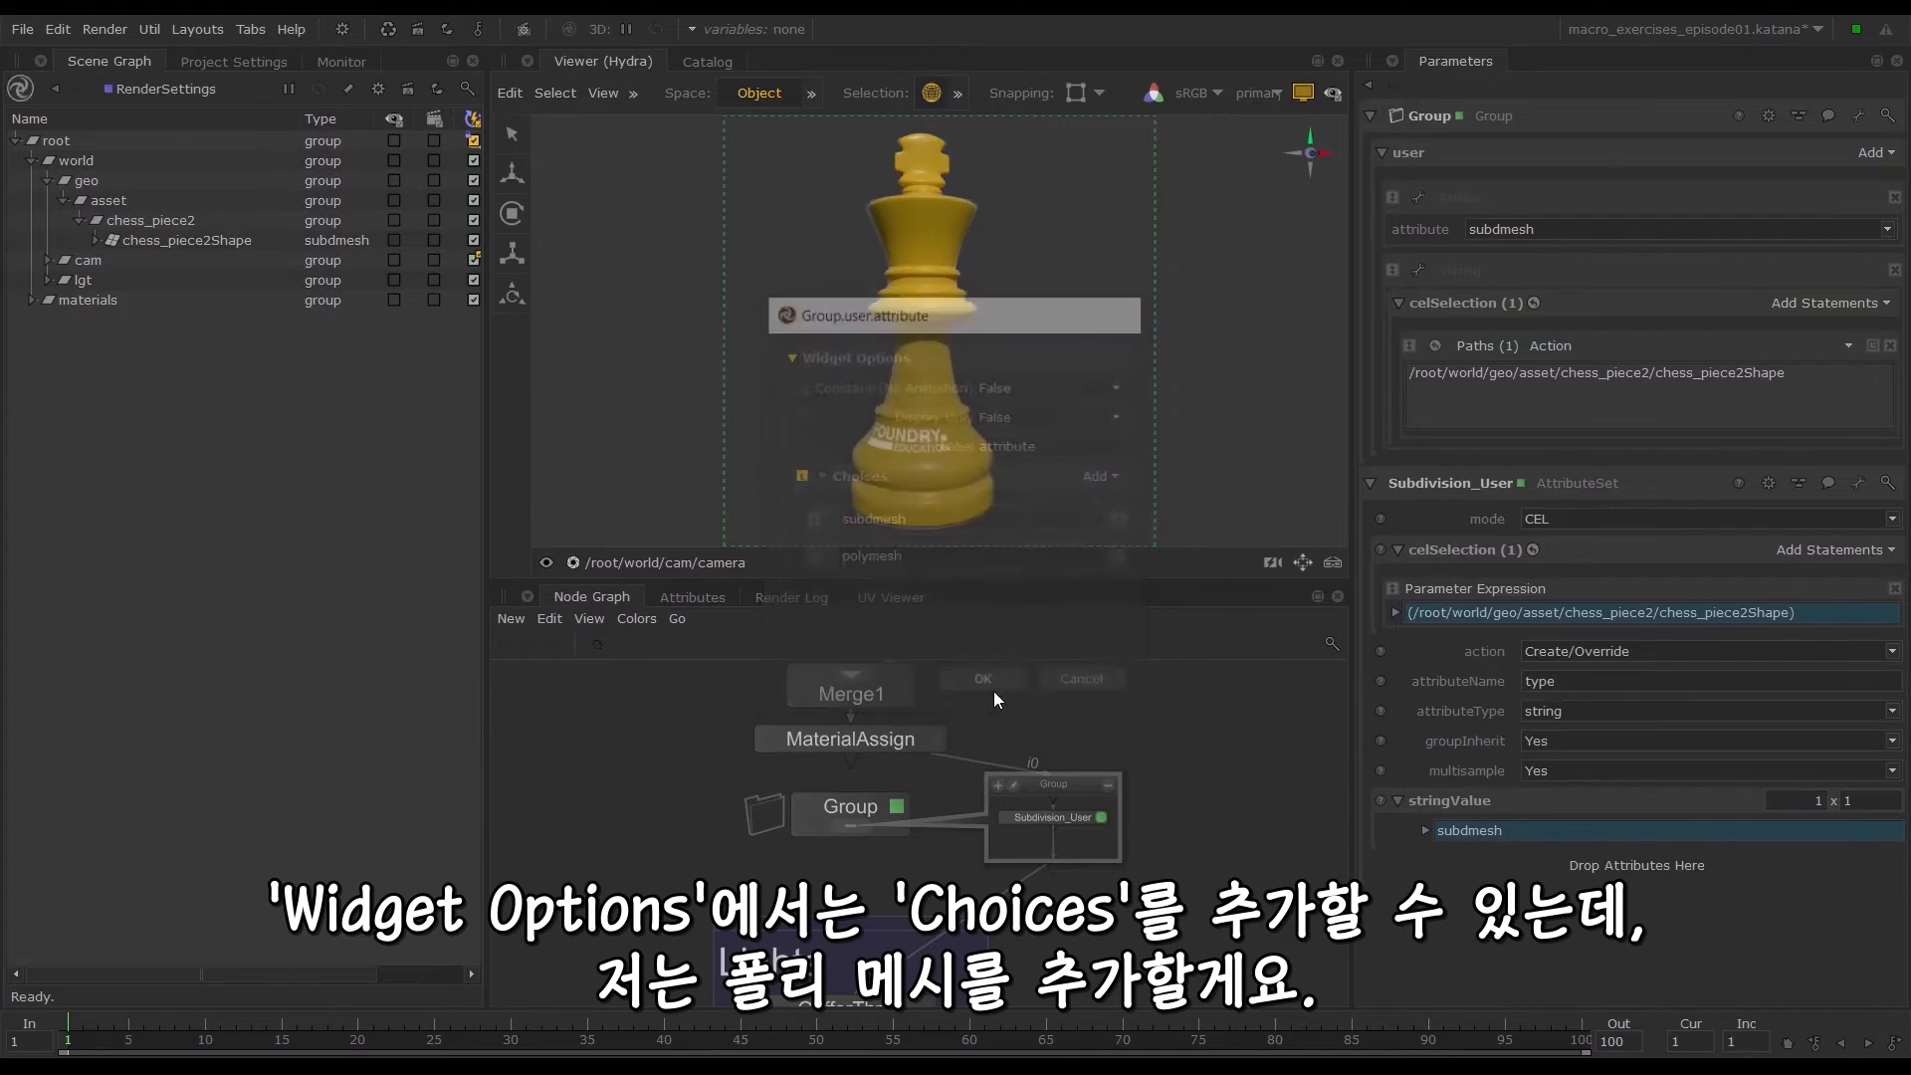
# Switch the group's attribute parameter to polymesh and back to subdmesh to test its choices
pyautogui.click(1553, 227)
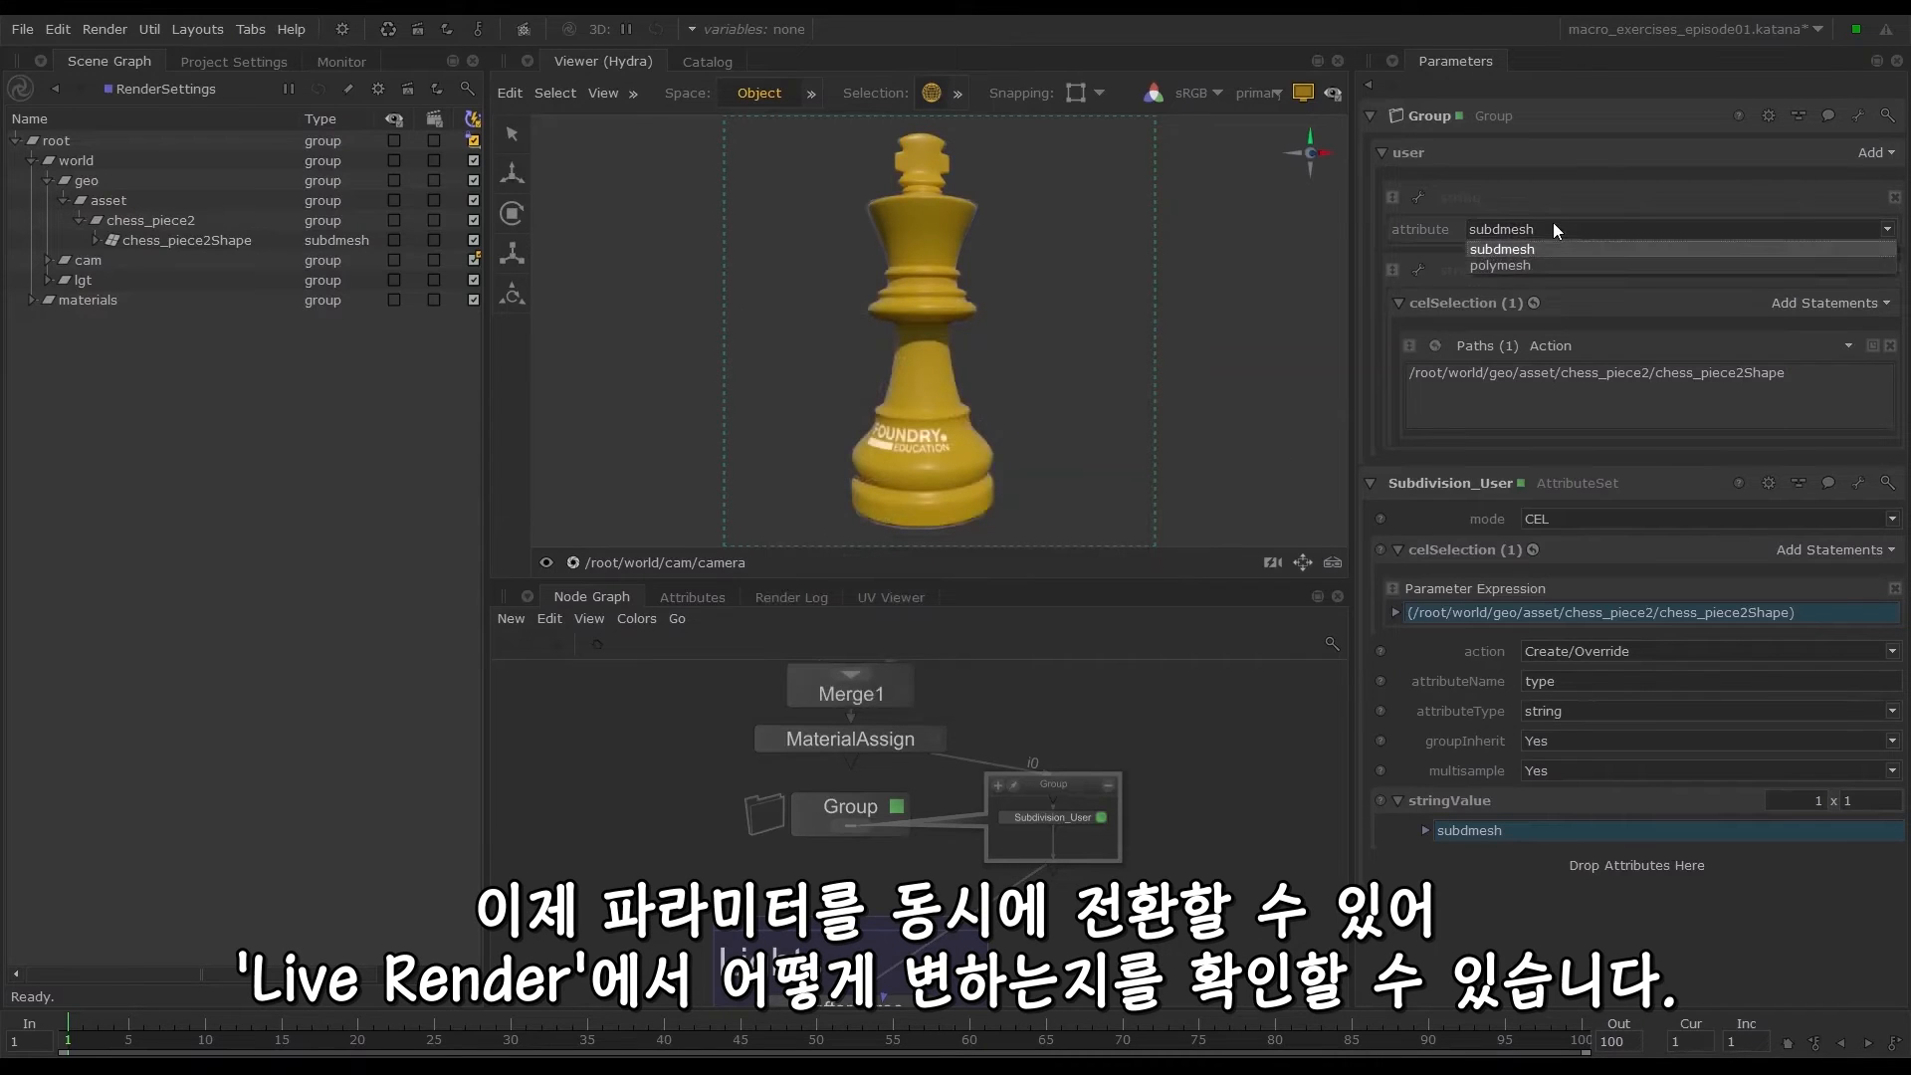
pyautogui.click(1519, 265)
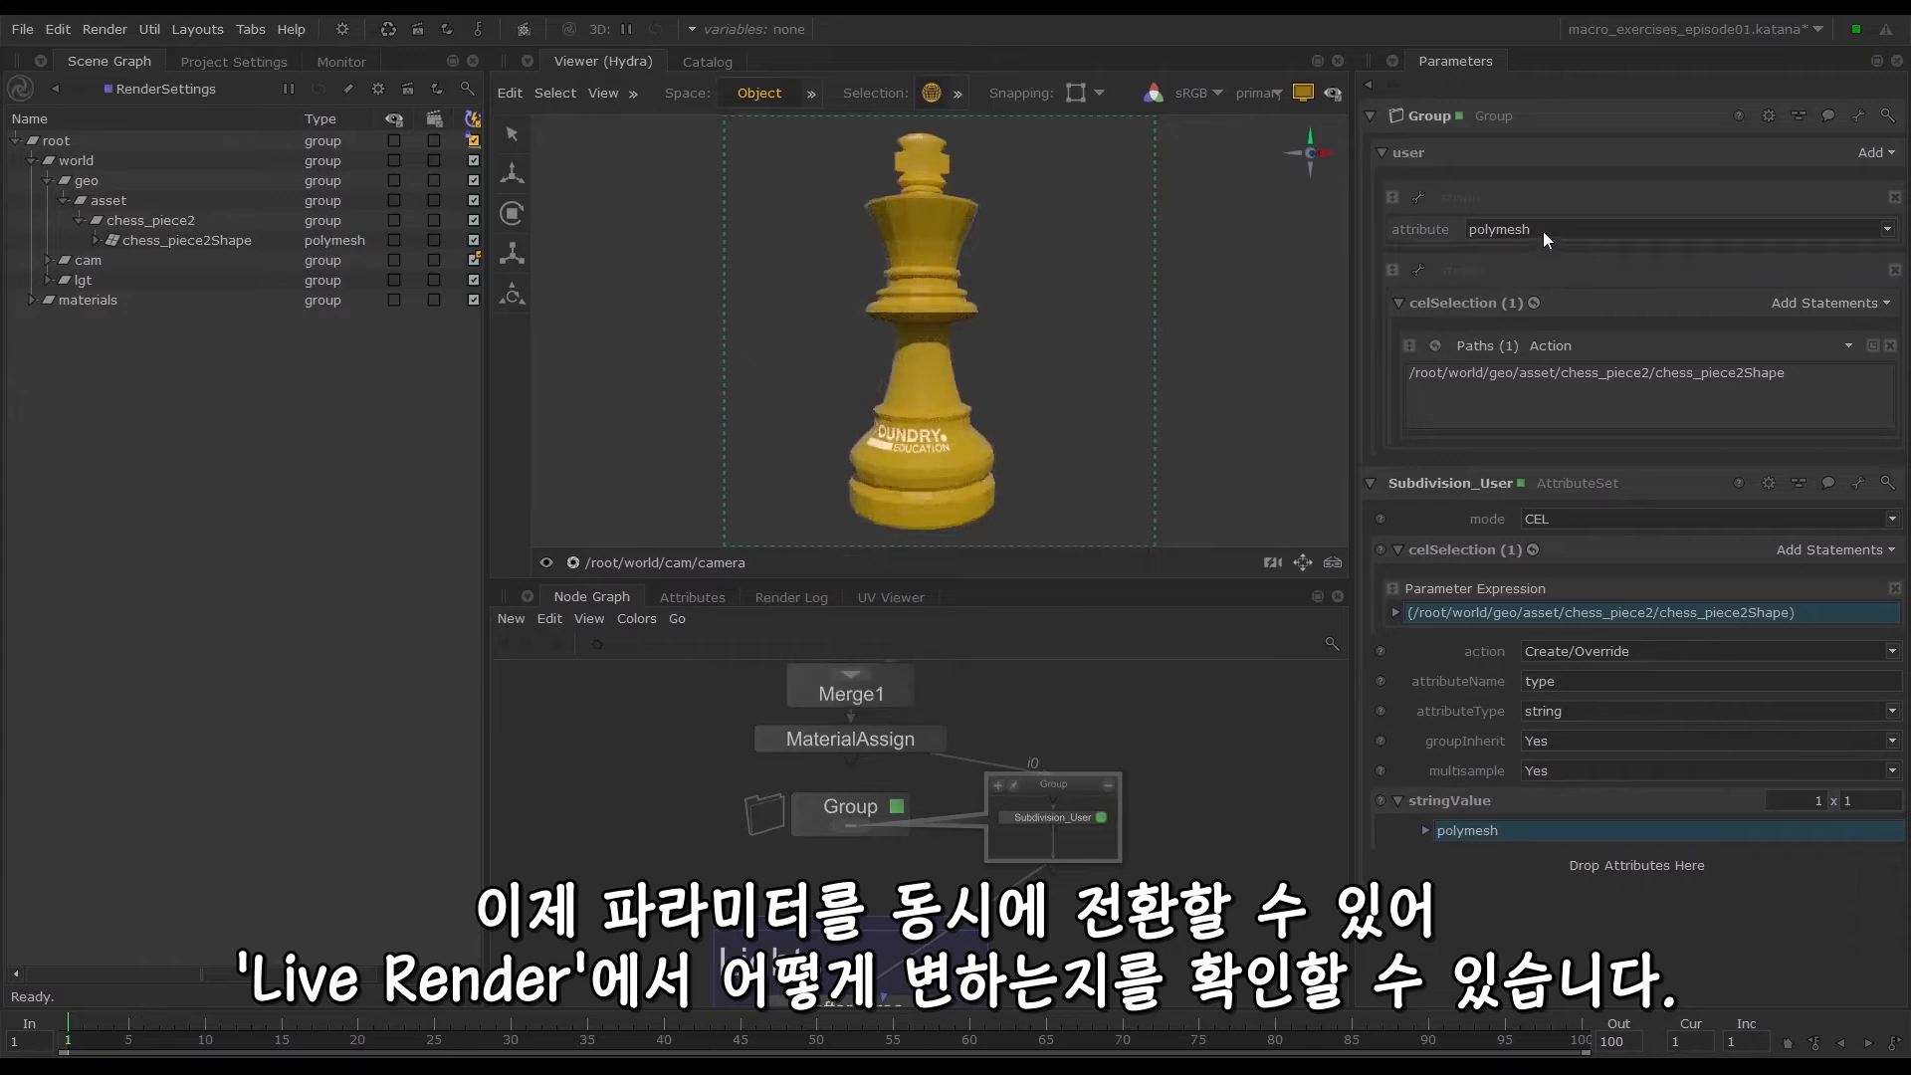
pyautogui.click(1543, 231)
pyautogui.click(1532, 247)
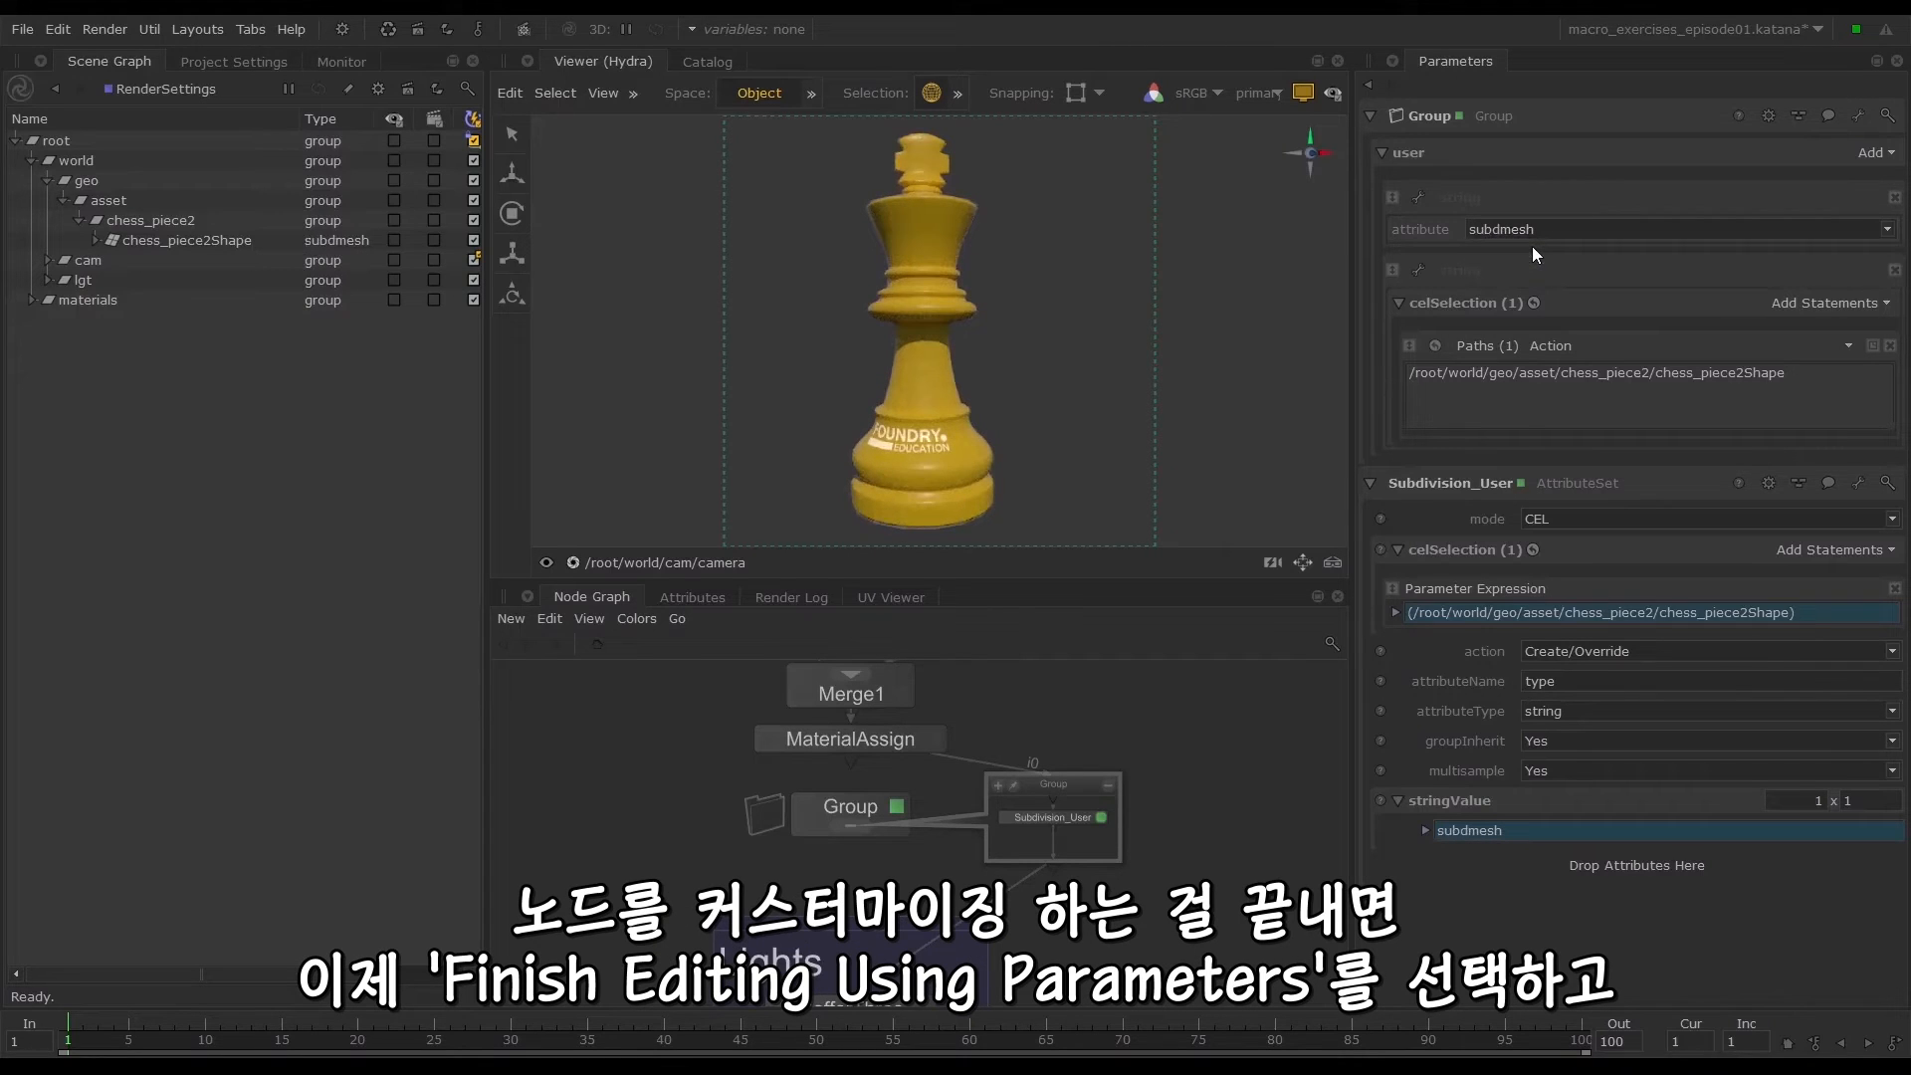
# Finish editing the Group node's user parameters and reopen them for editing
pyautogui.click(1857, 116)
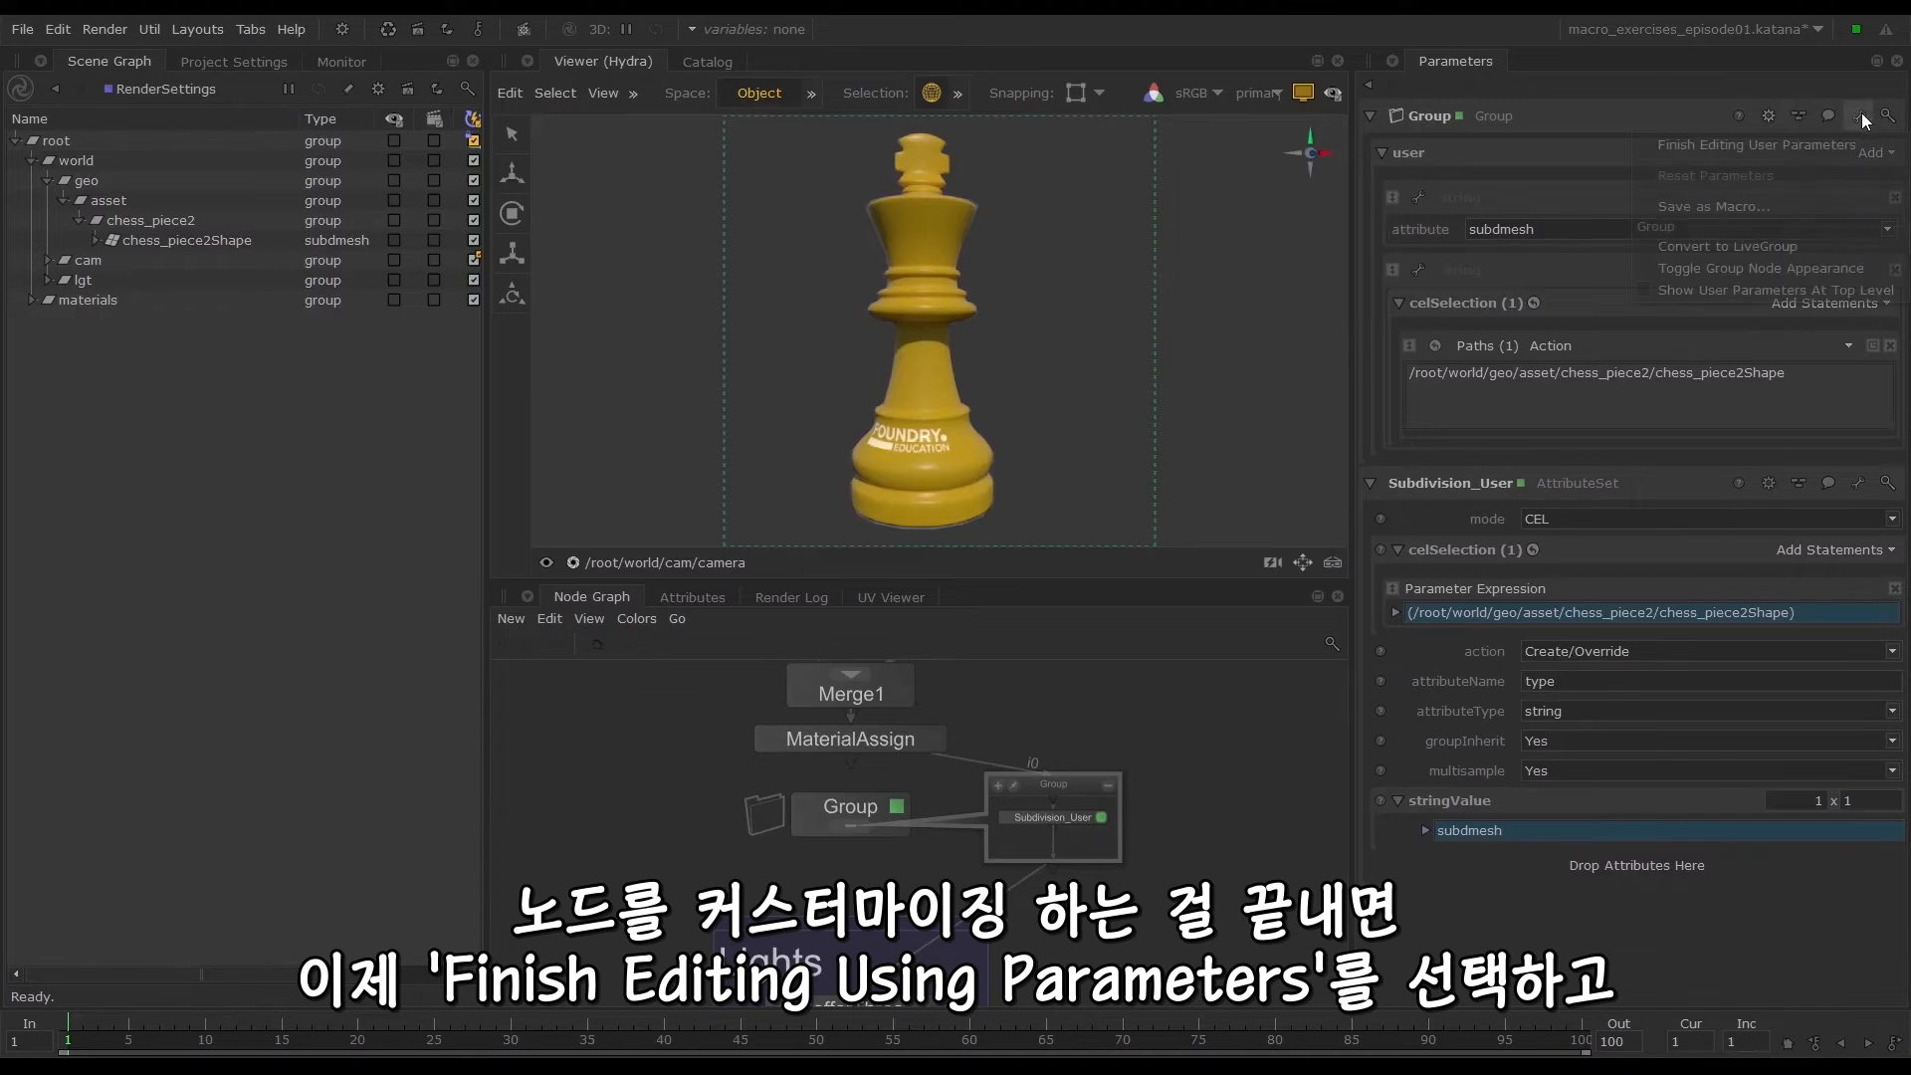
pyautogui.click(1815, 139)
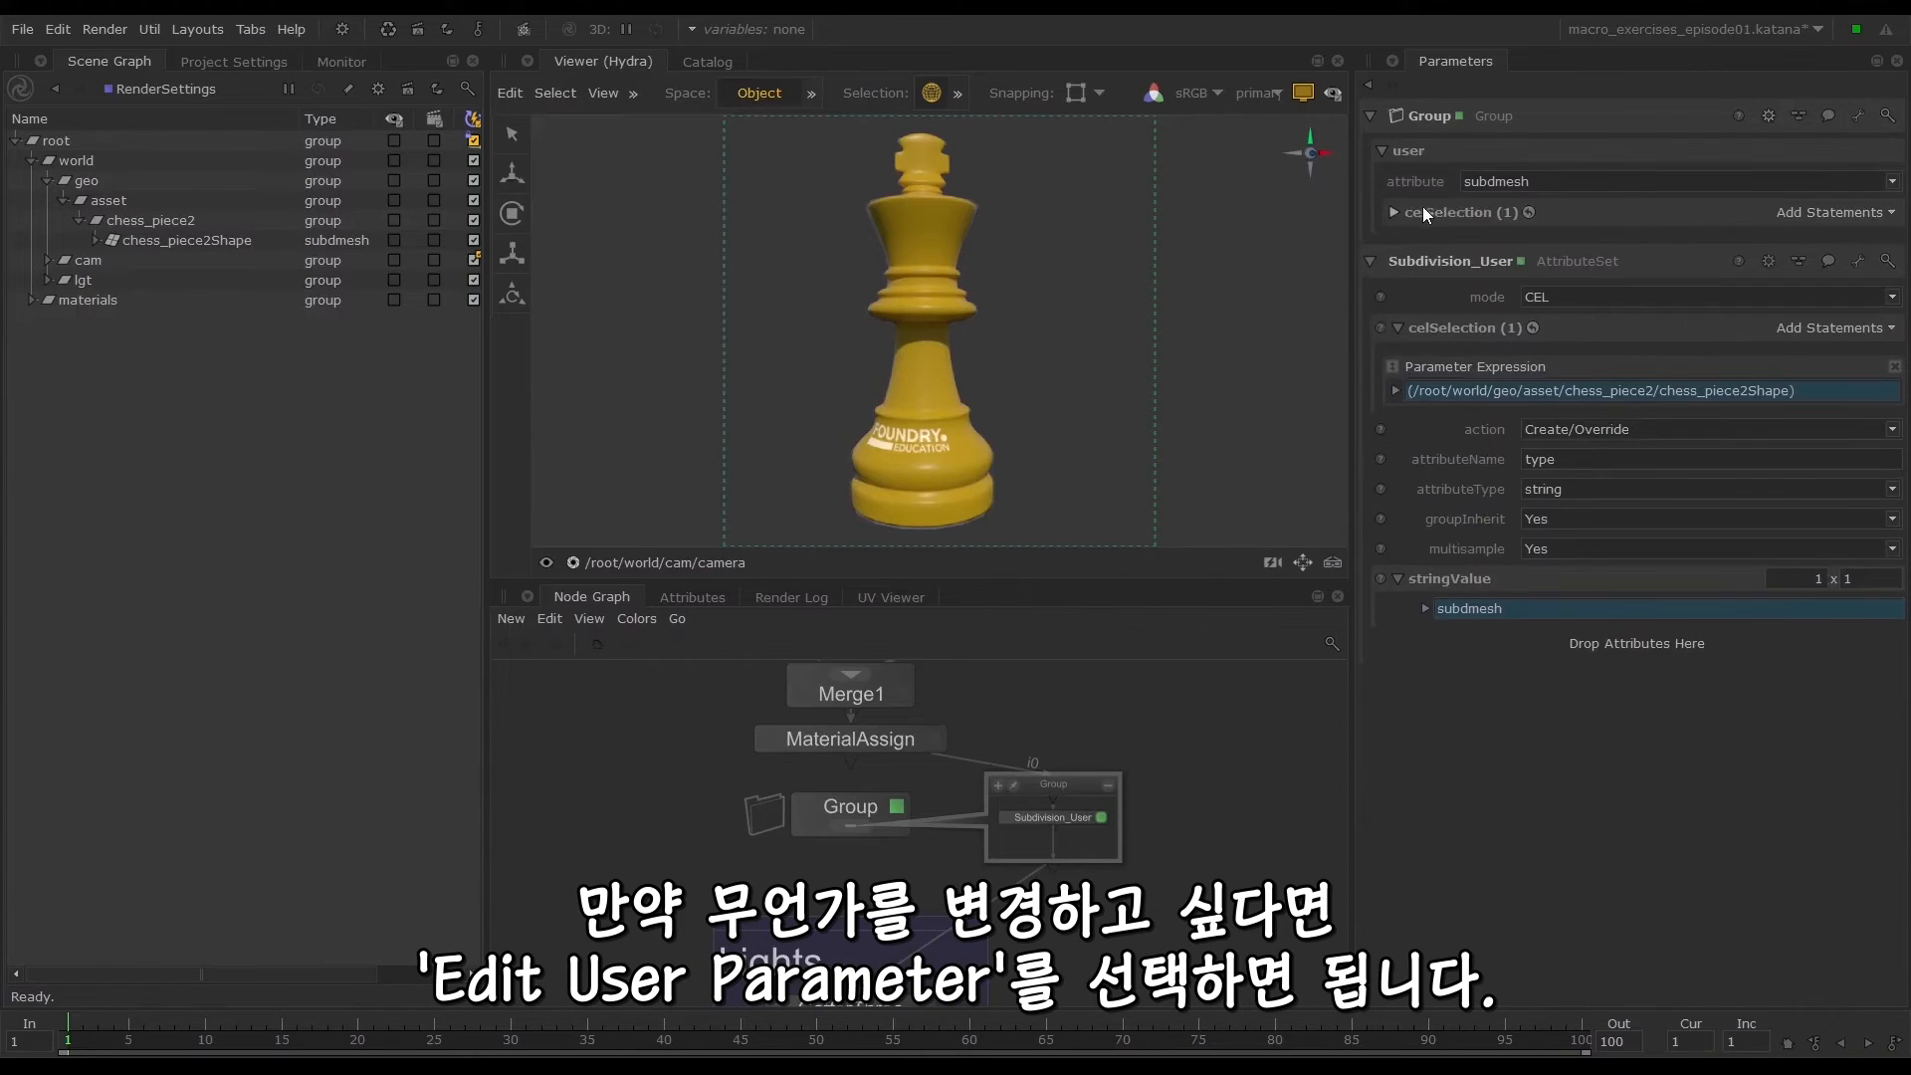
pyautogui.click(1857, 116)
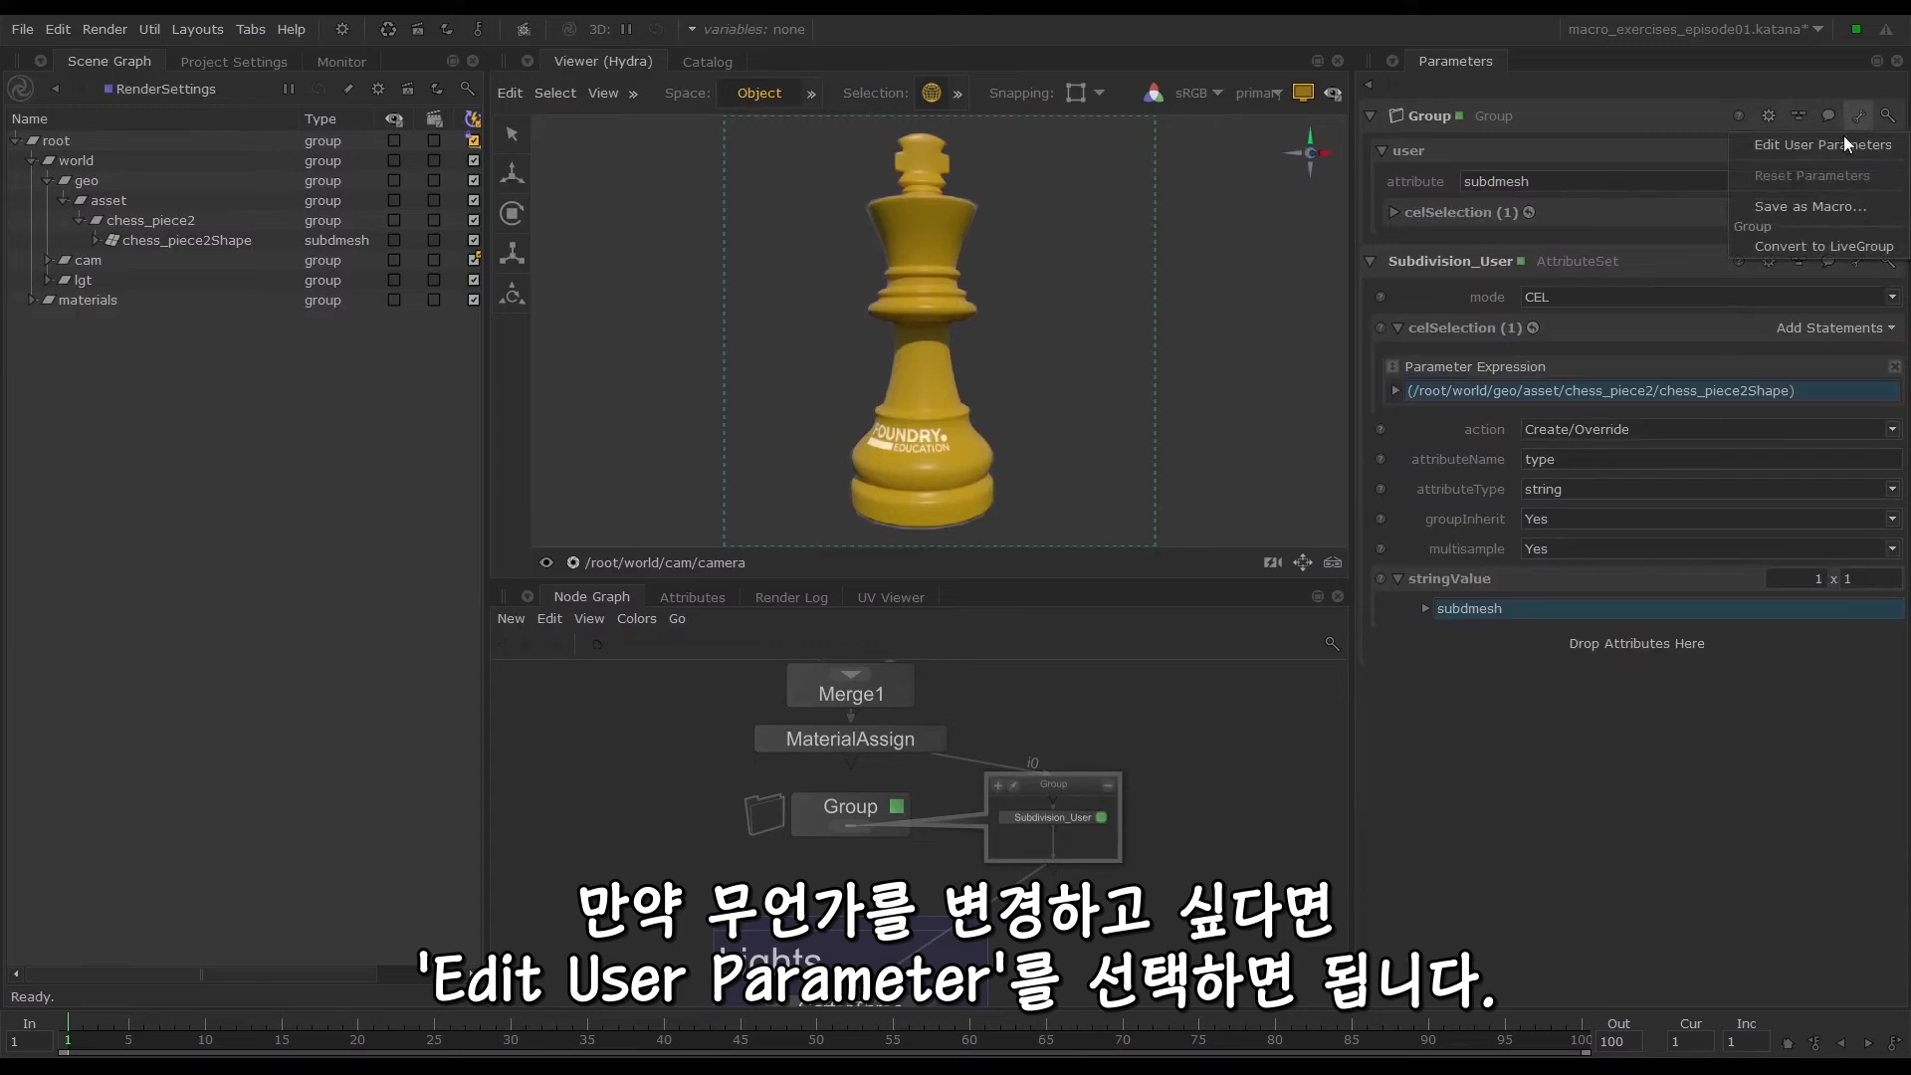
pyautogui.click(1837, 145)
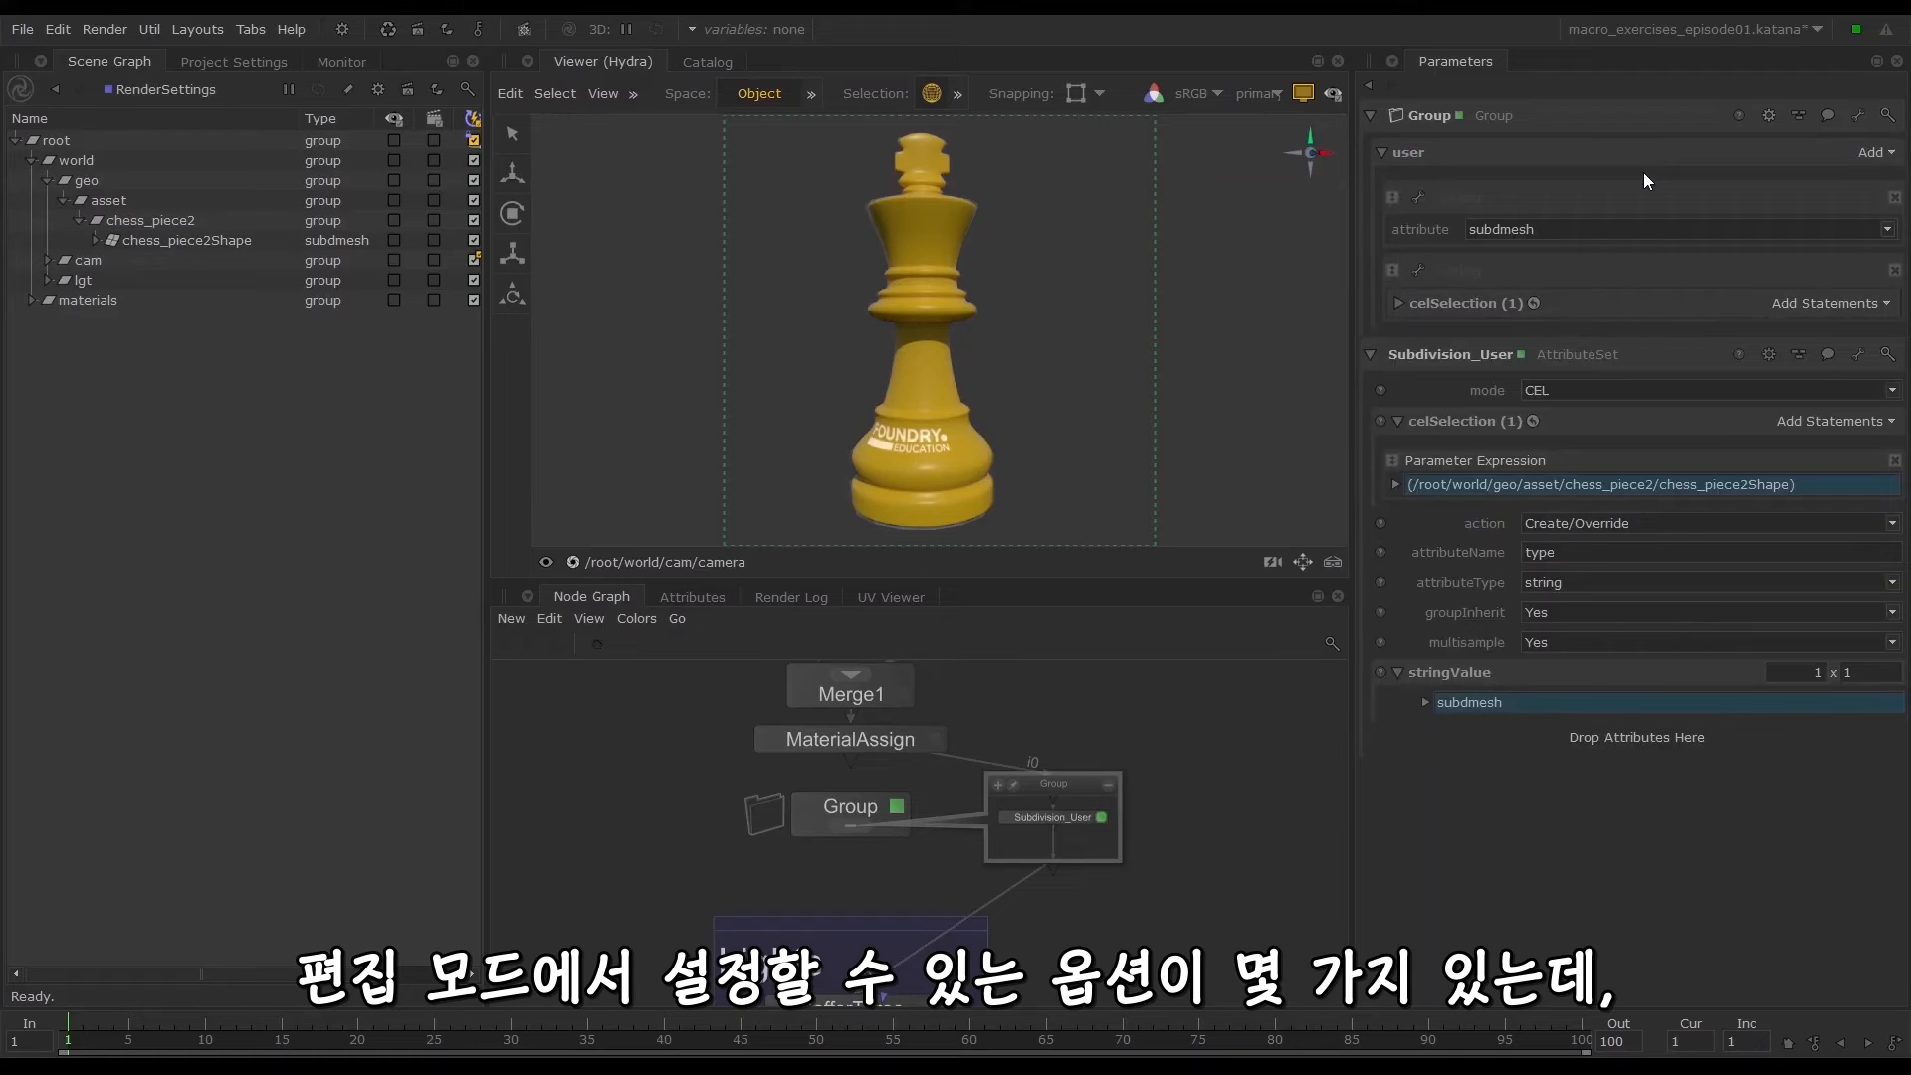
# Toggle the Group node's appearance to a single node and check its contents inside the group
pyautogui.click(1855, 113)
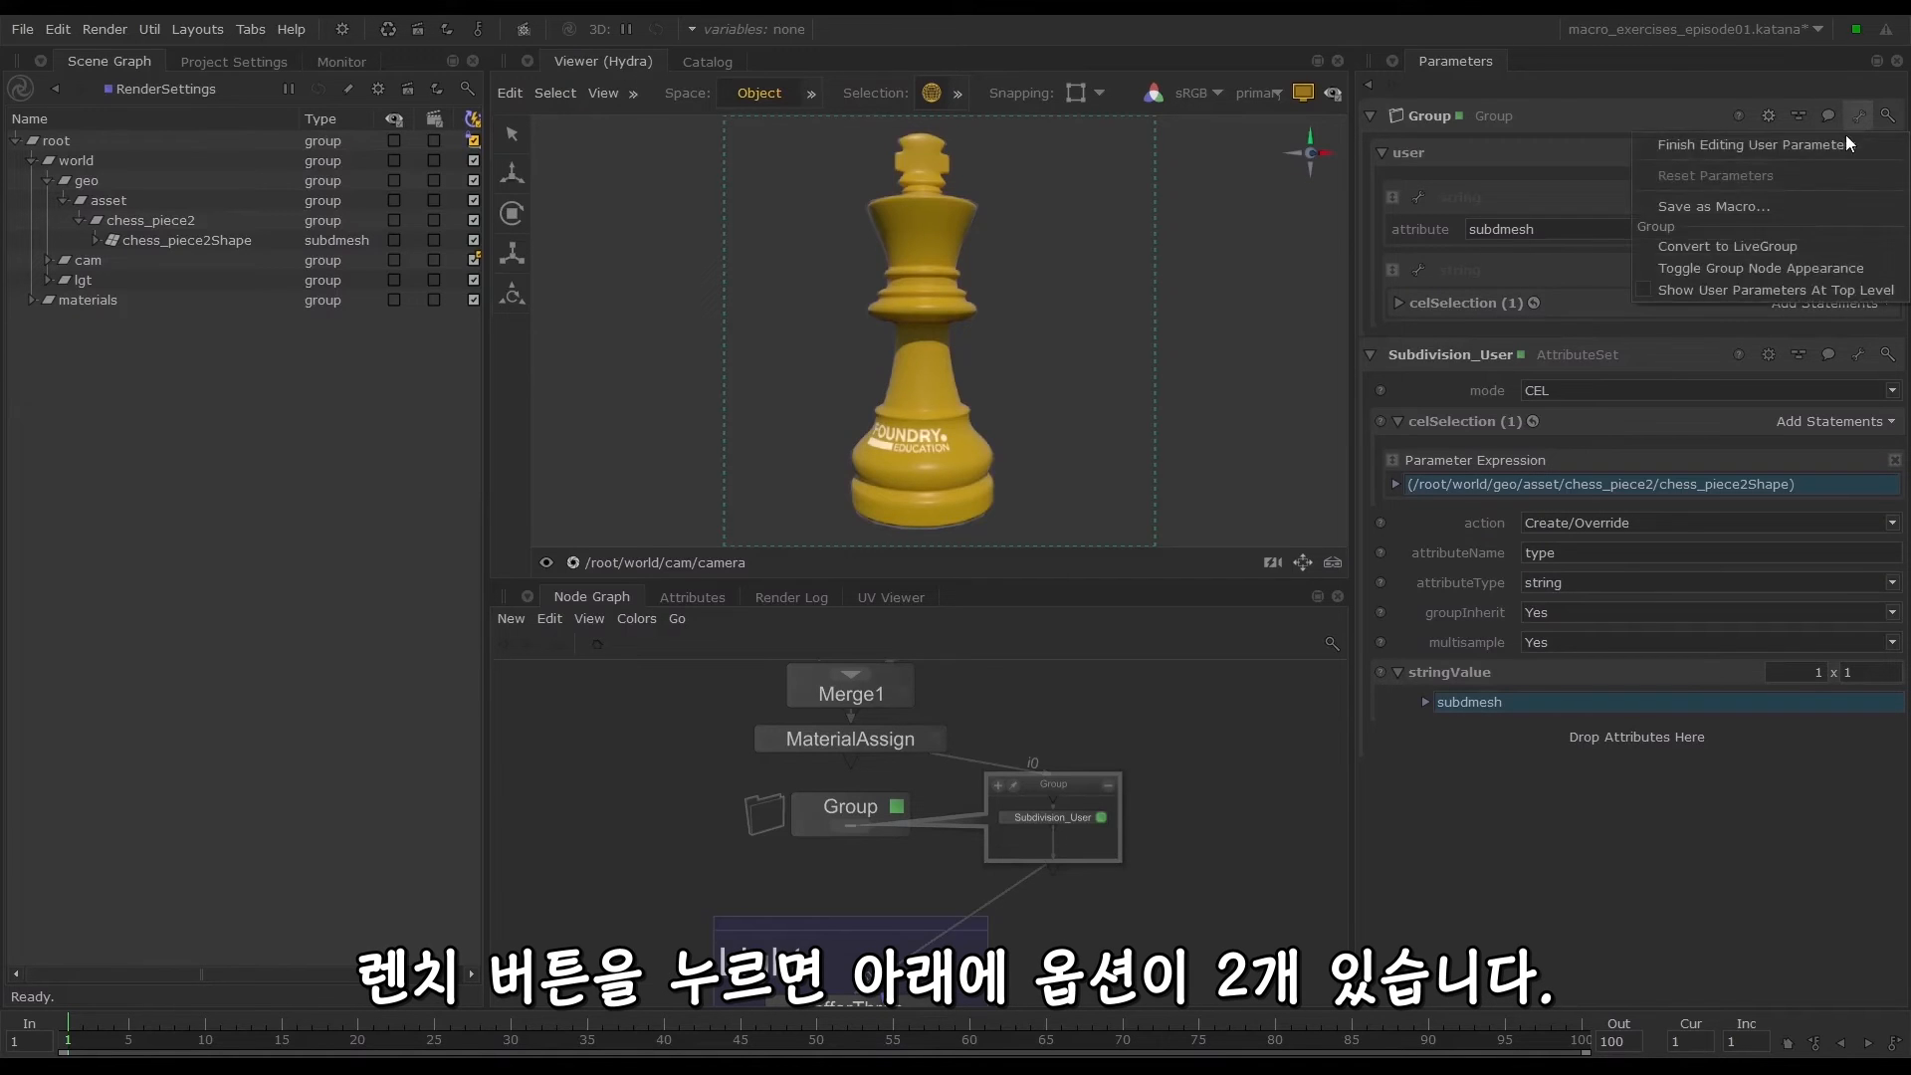
pyautogui.click(1728, 270)
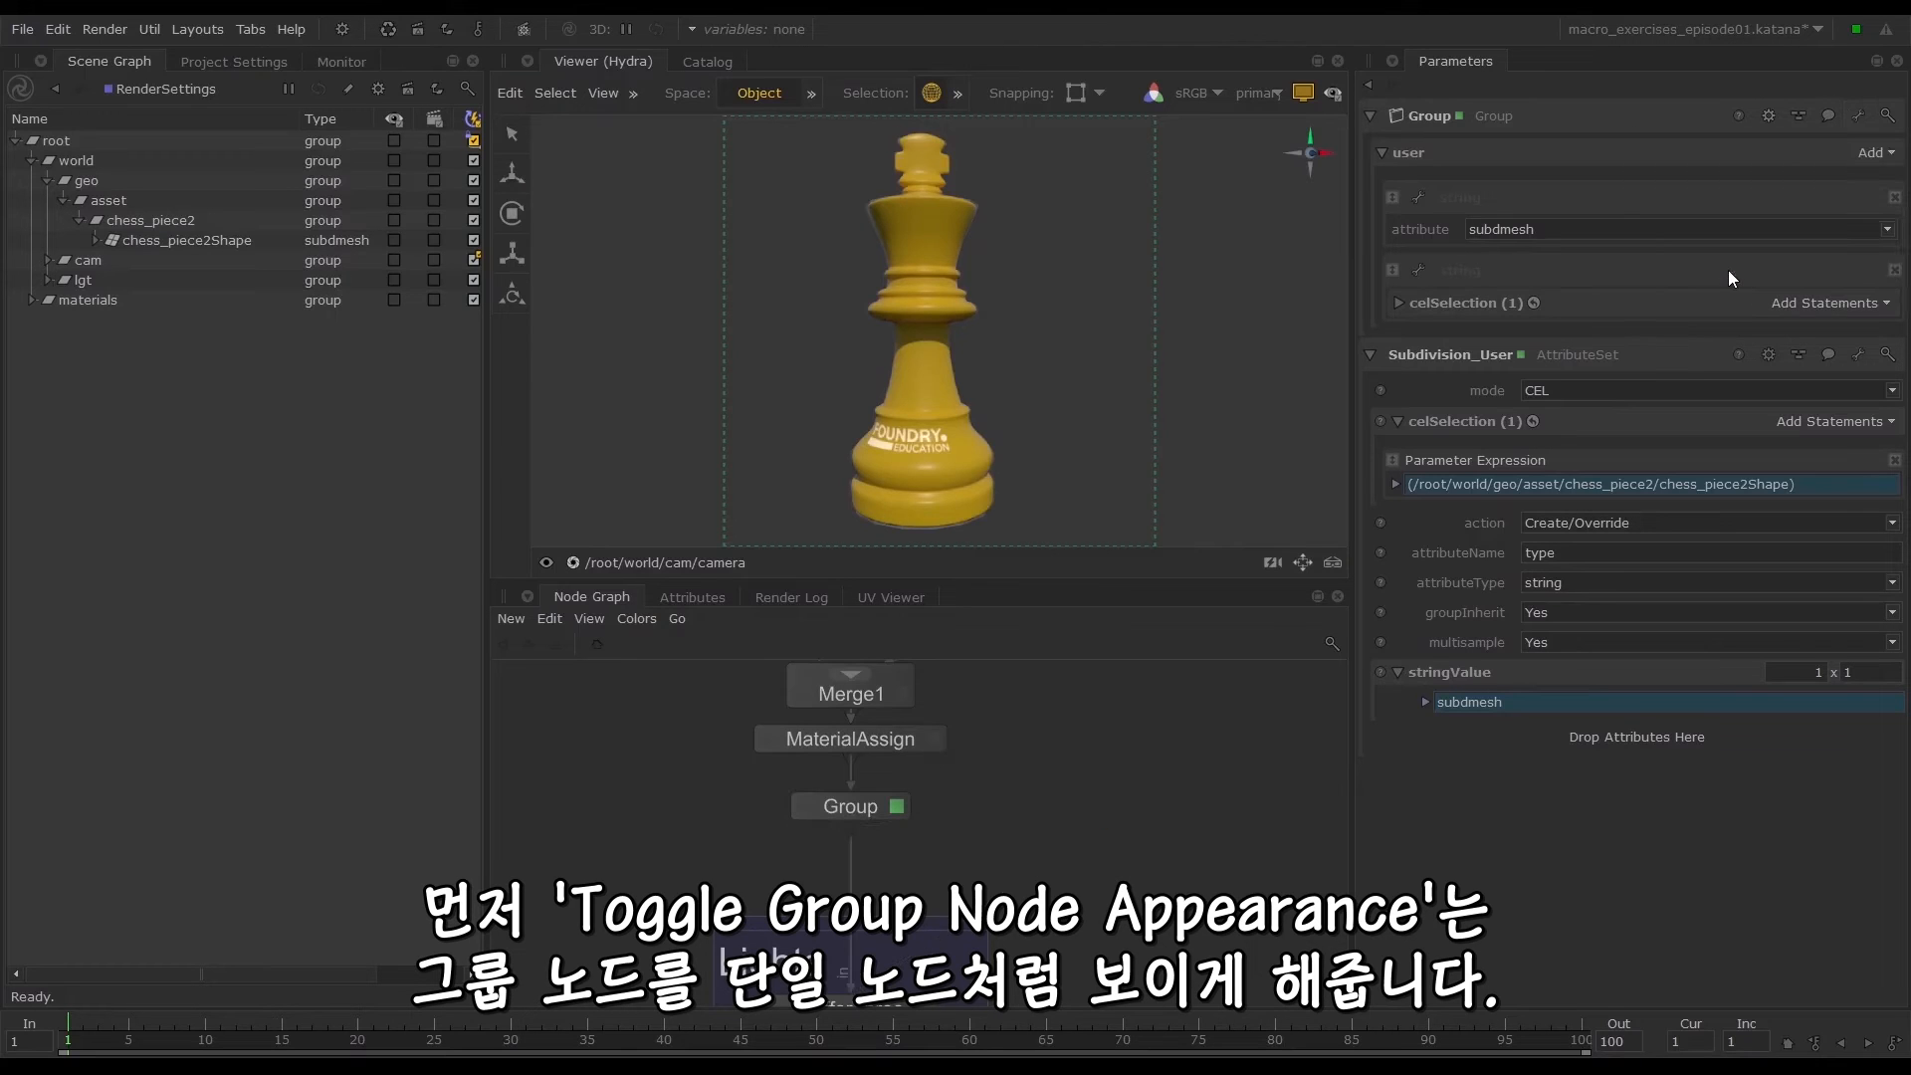
pyautogui.keyDown('ctrl'); pyautogui.middleClick(870, 803); pyautogui.keyUp('ctrl')
pyautogui.scroll(2, 917, 758)
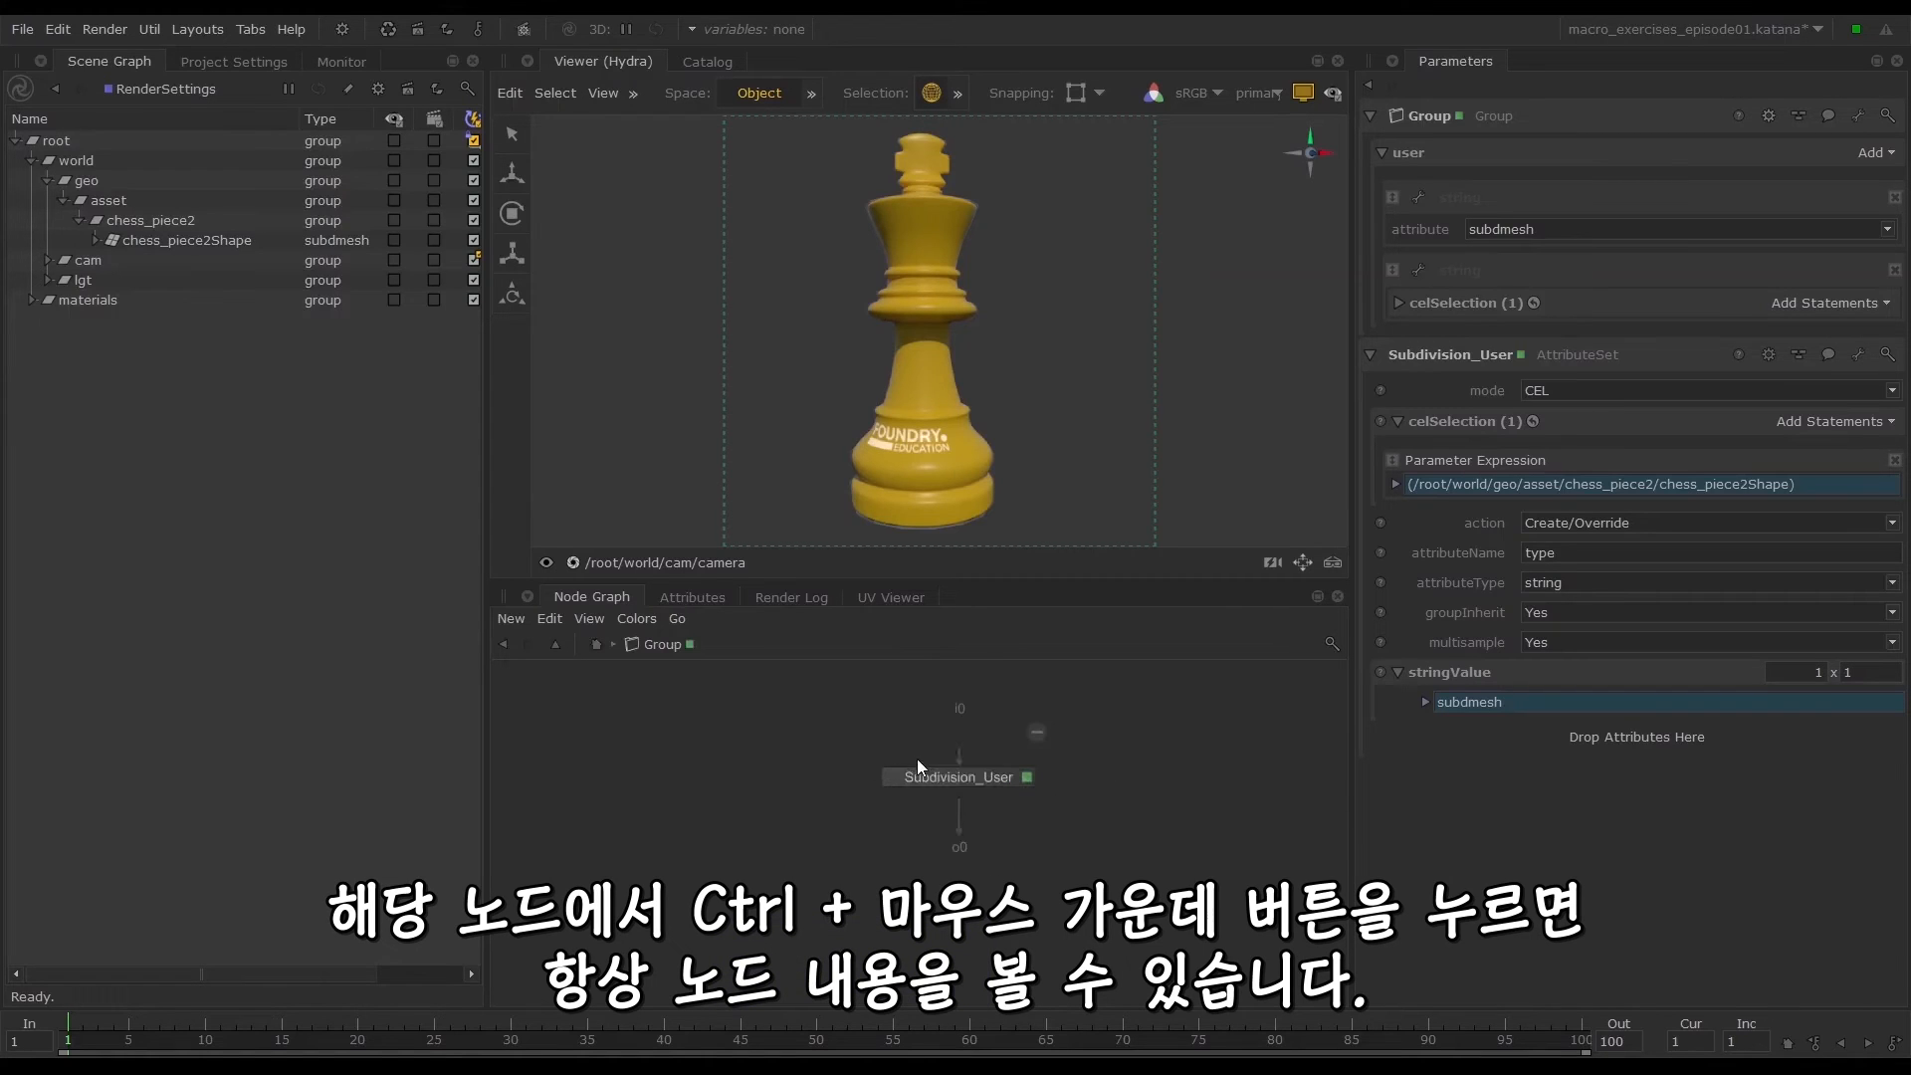
pyautogui.click(557, 646)
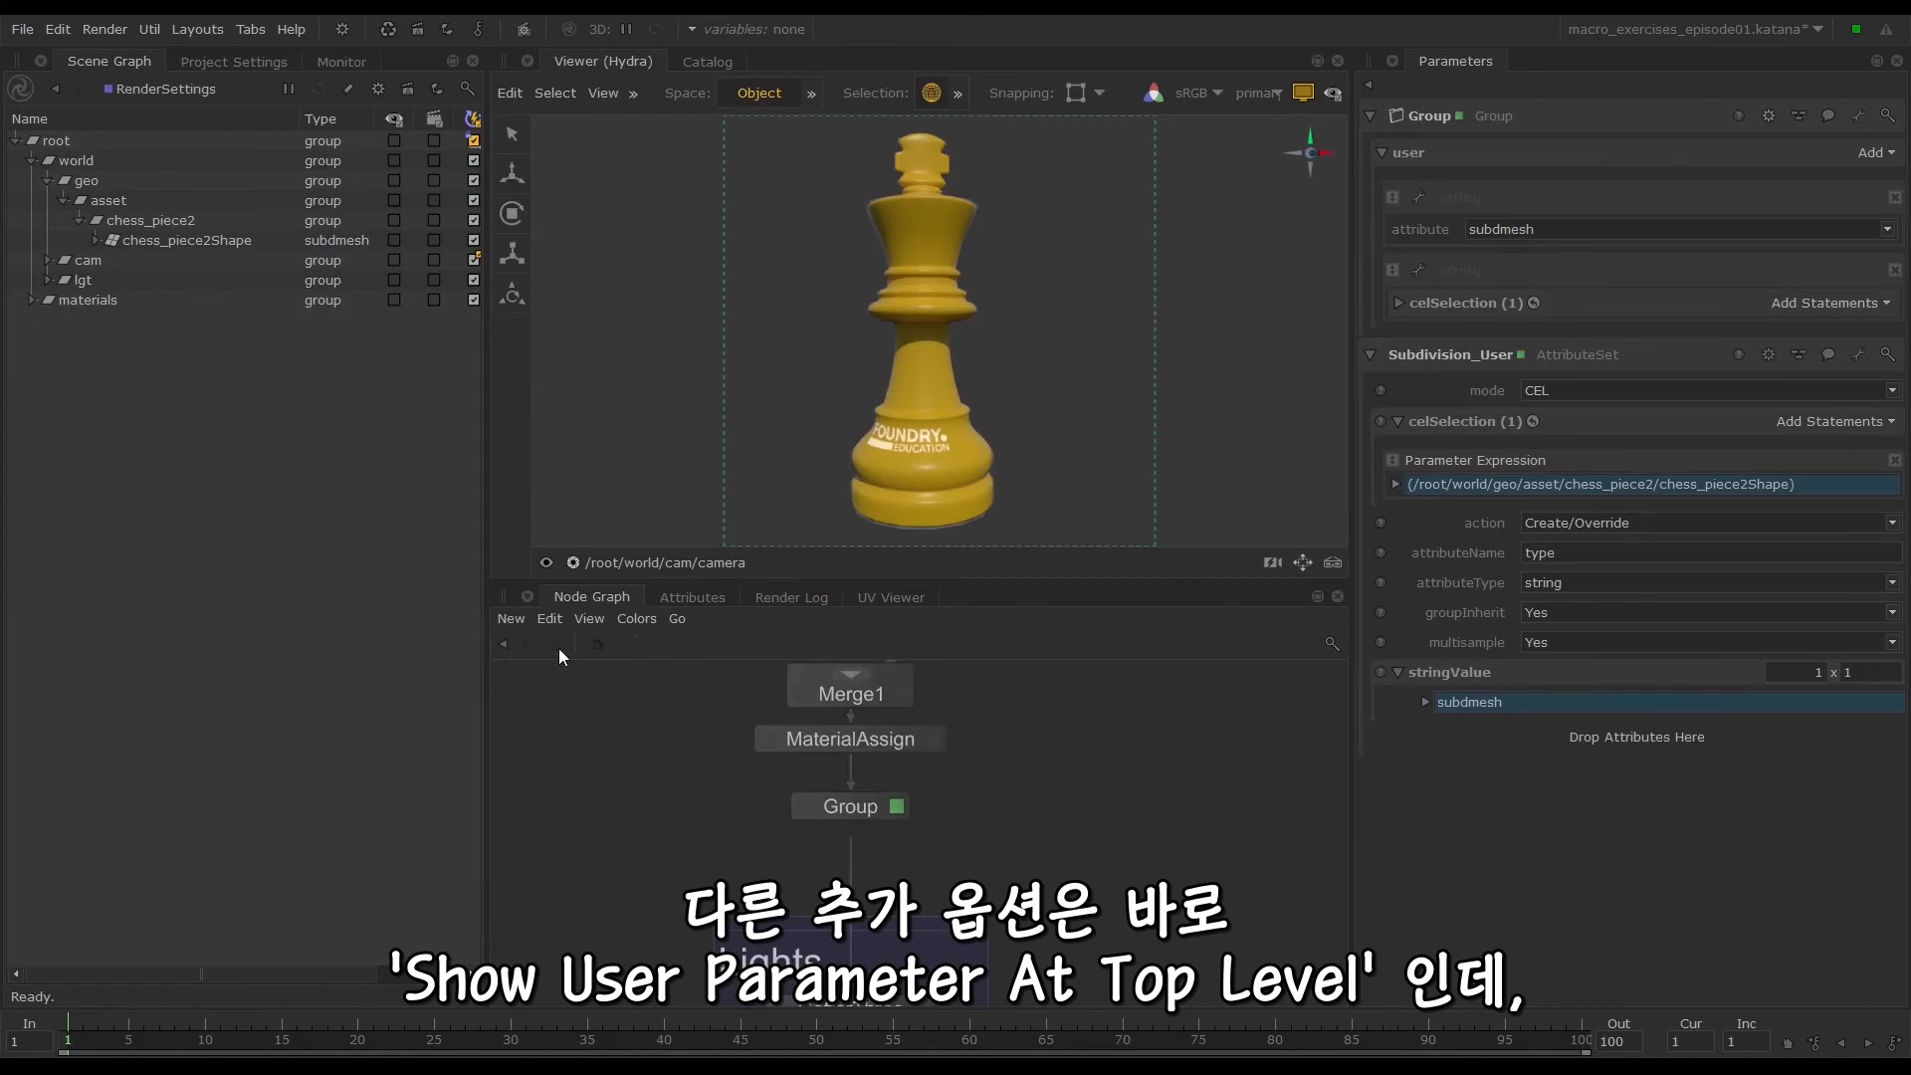
# Show the Group node's user parameters at top level and finish editing them
pyautogui.click(1854, 115)
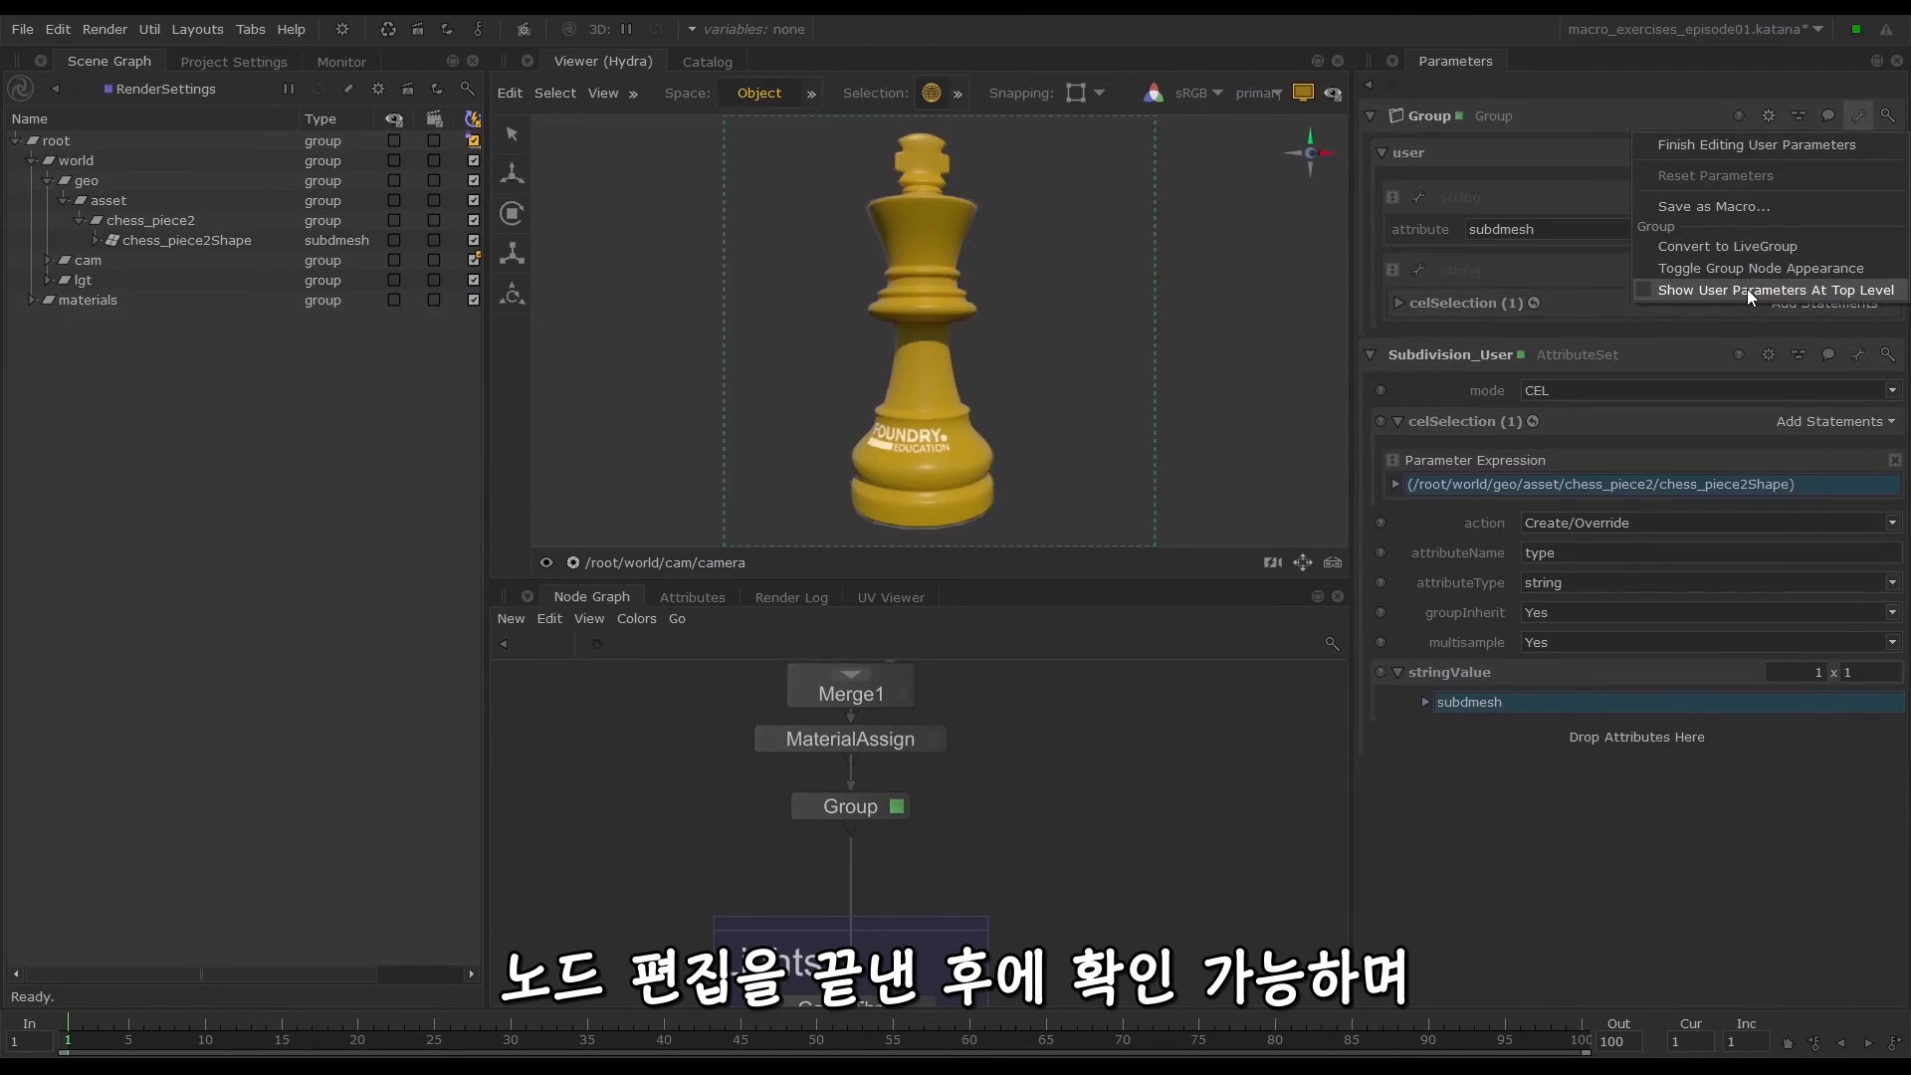
pyautogui.click(1747, 288)
pyautogui.click(1857, 116)
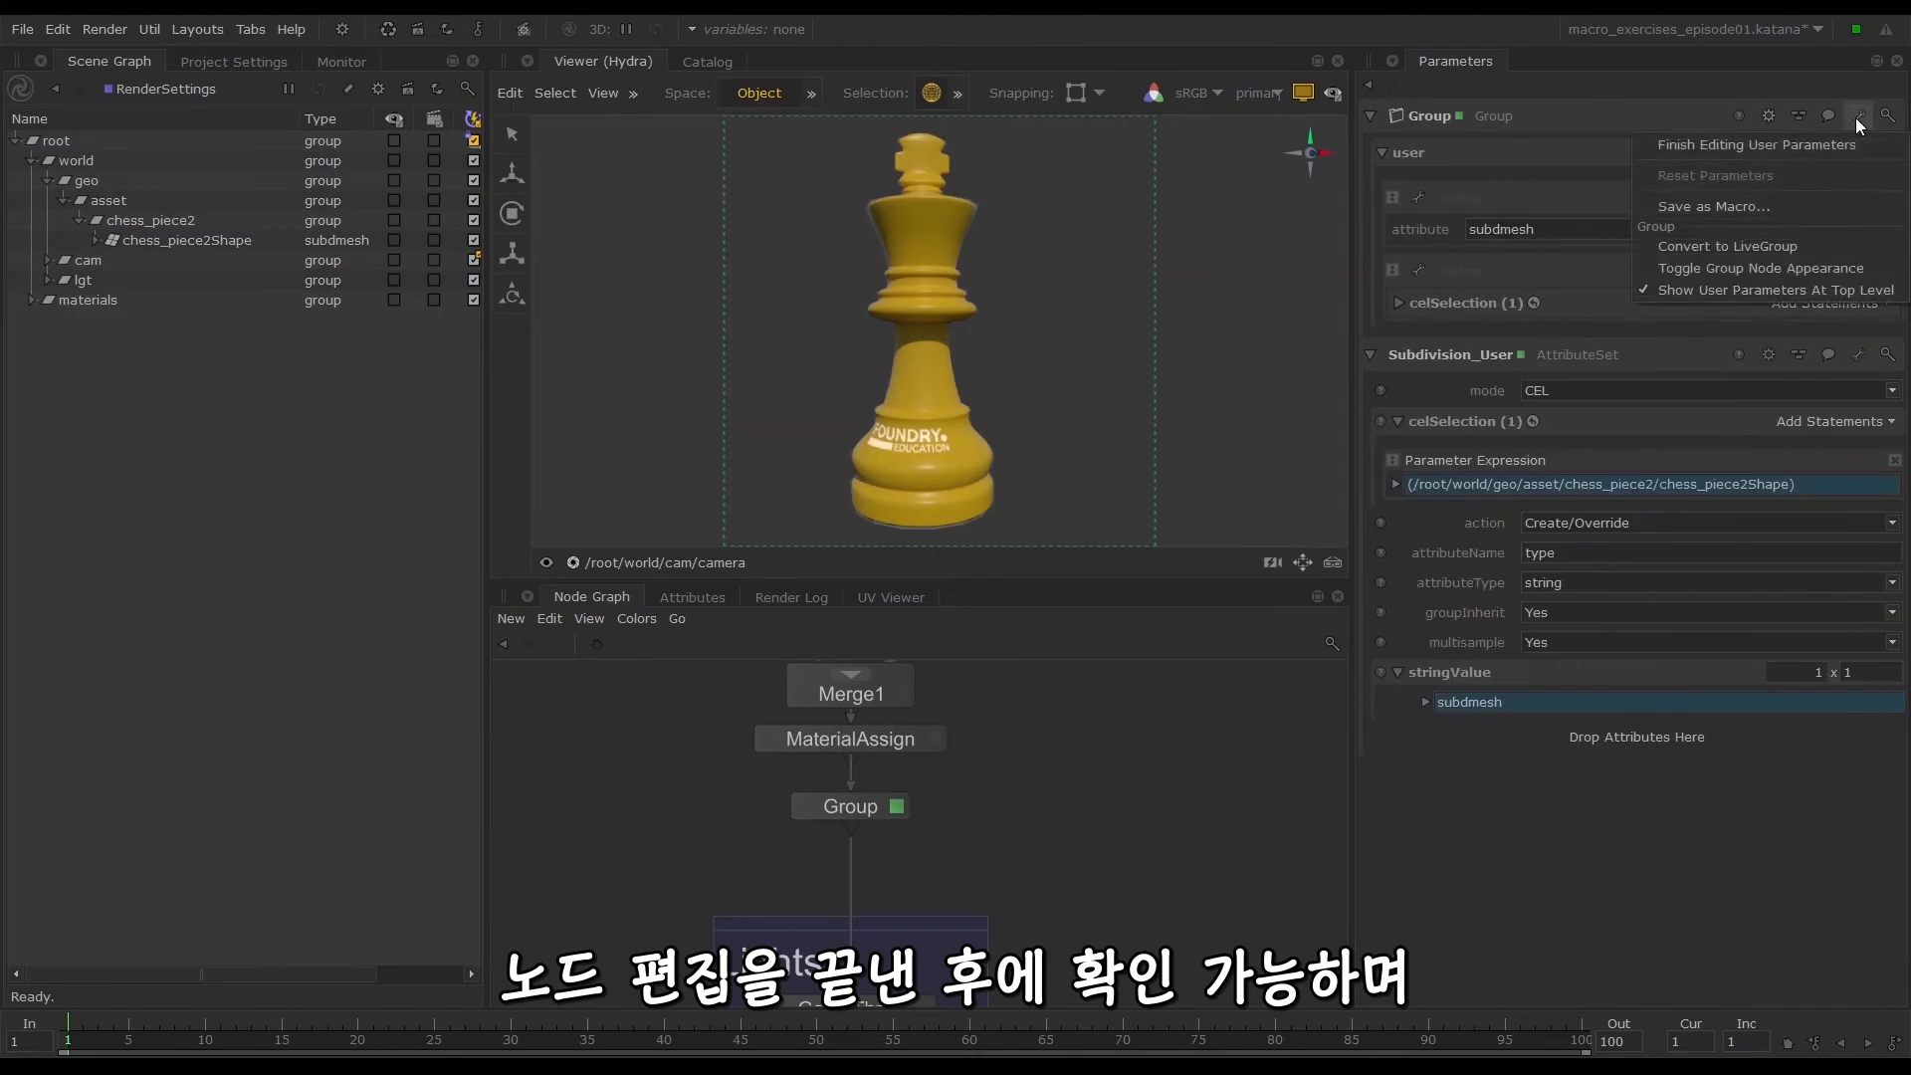
pyautogui.click(1823, 139)
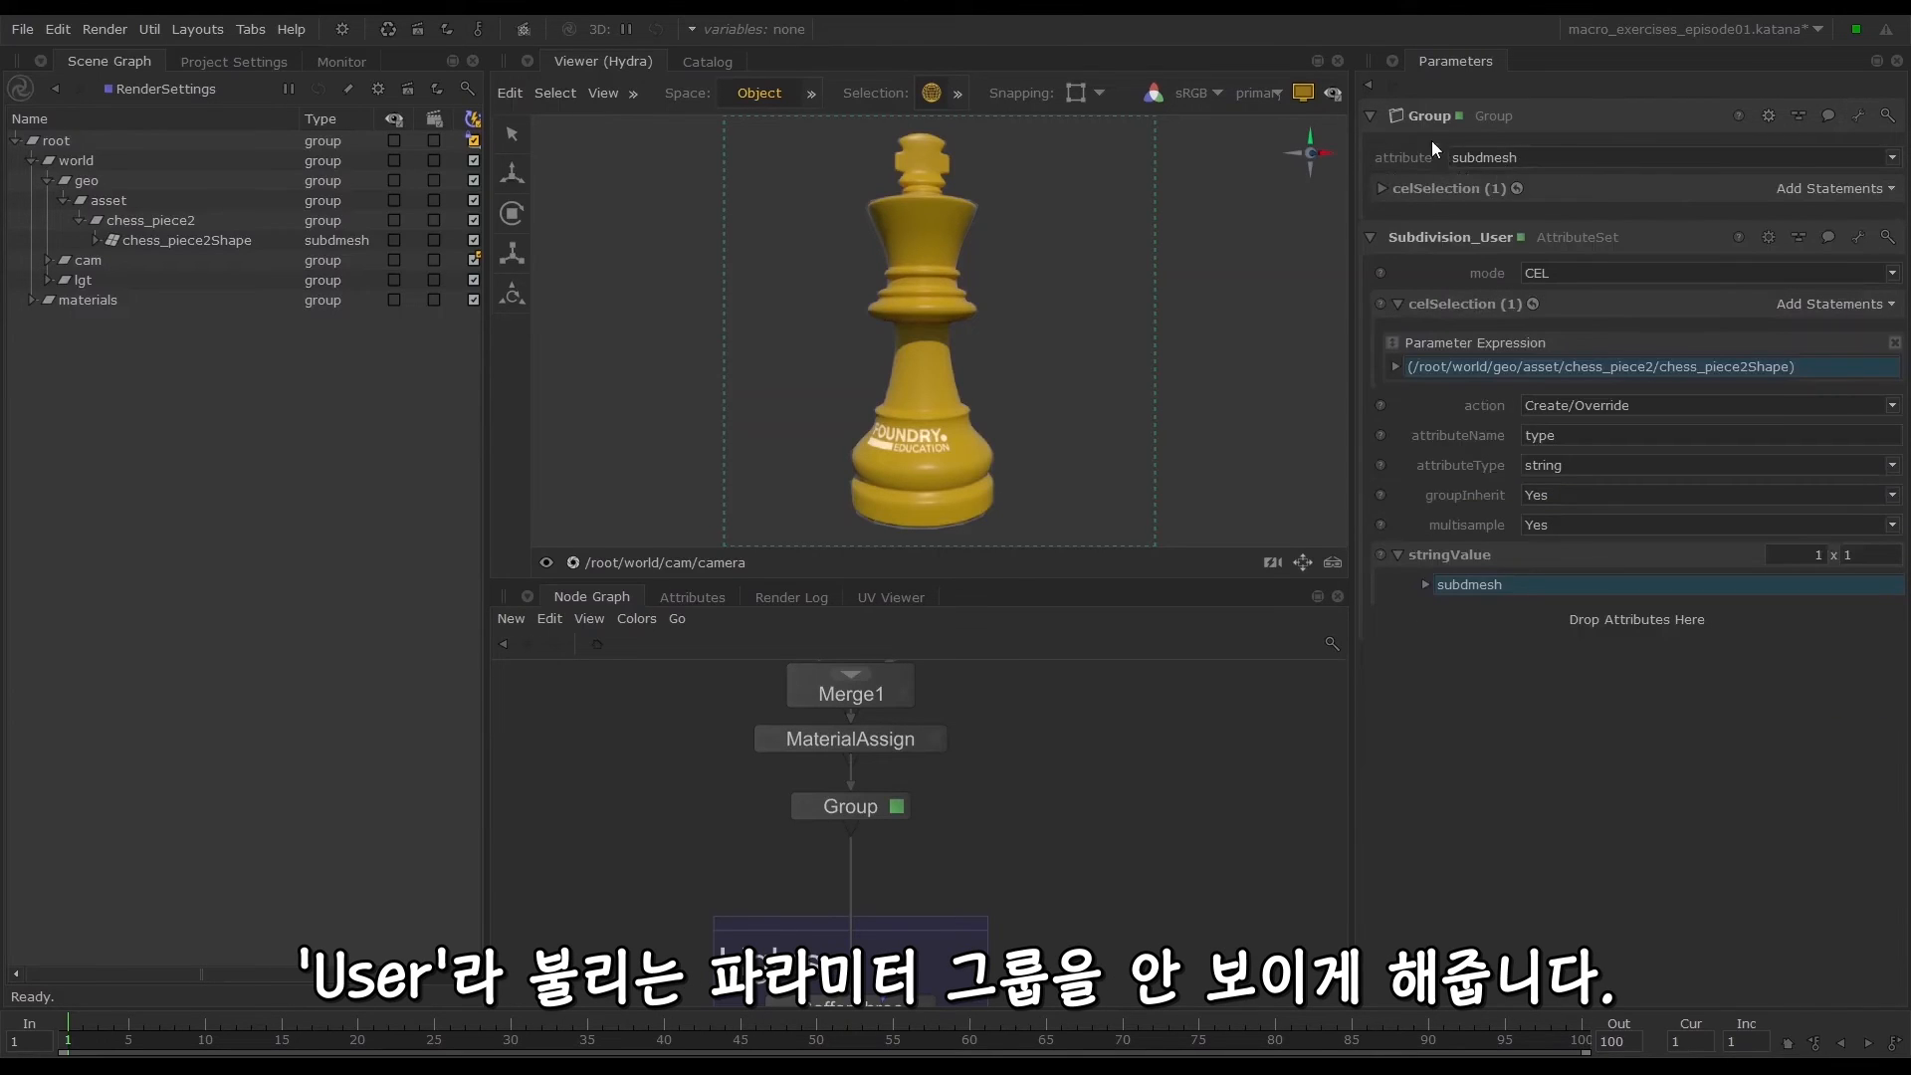
# Reopen the group's user parameters for editing to check the user group, and close the editing mode again
pyautogui.click(1858, 117)
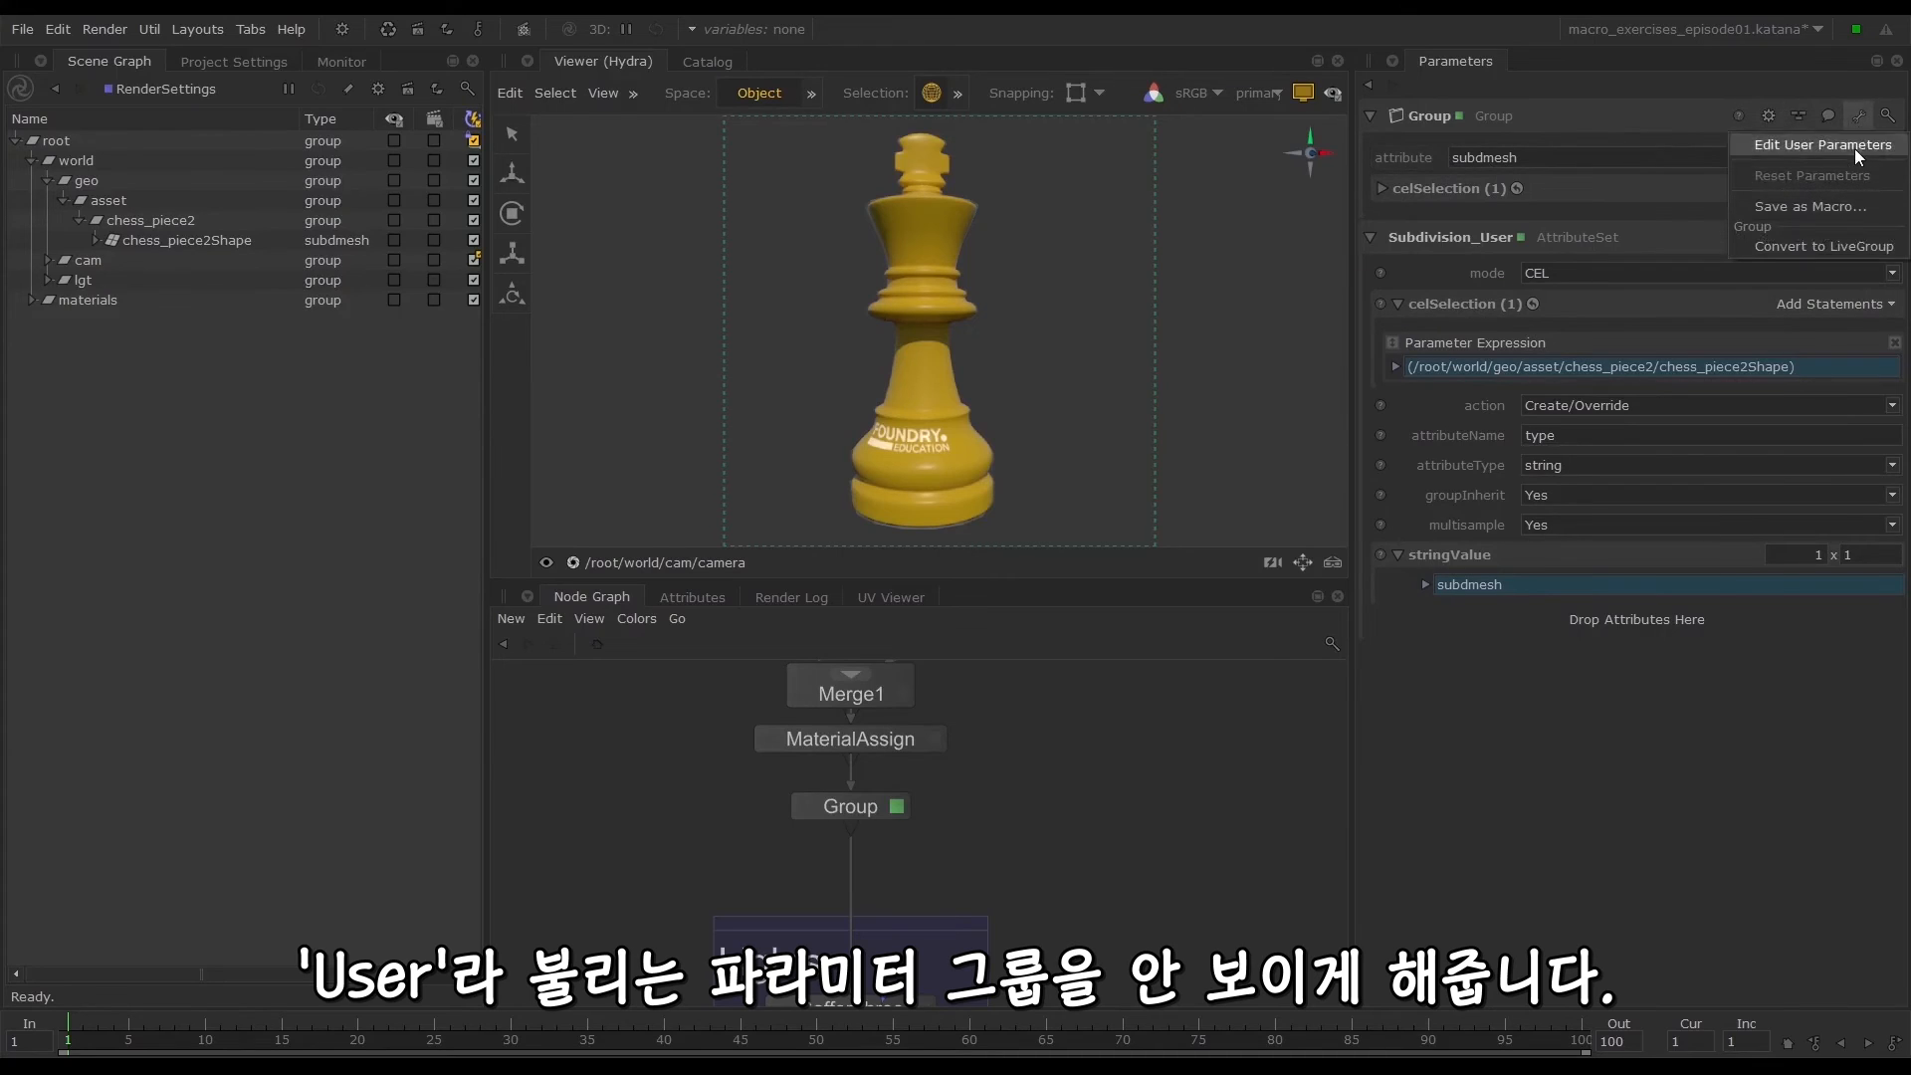
pyautogui.click(1851, 146)
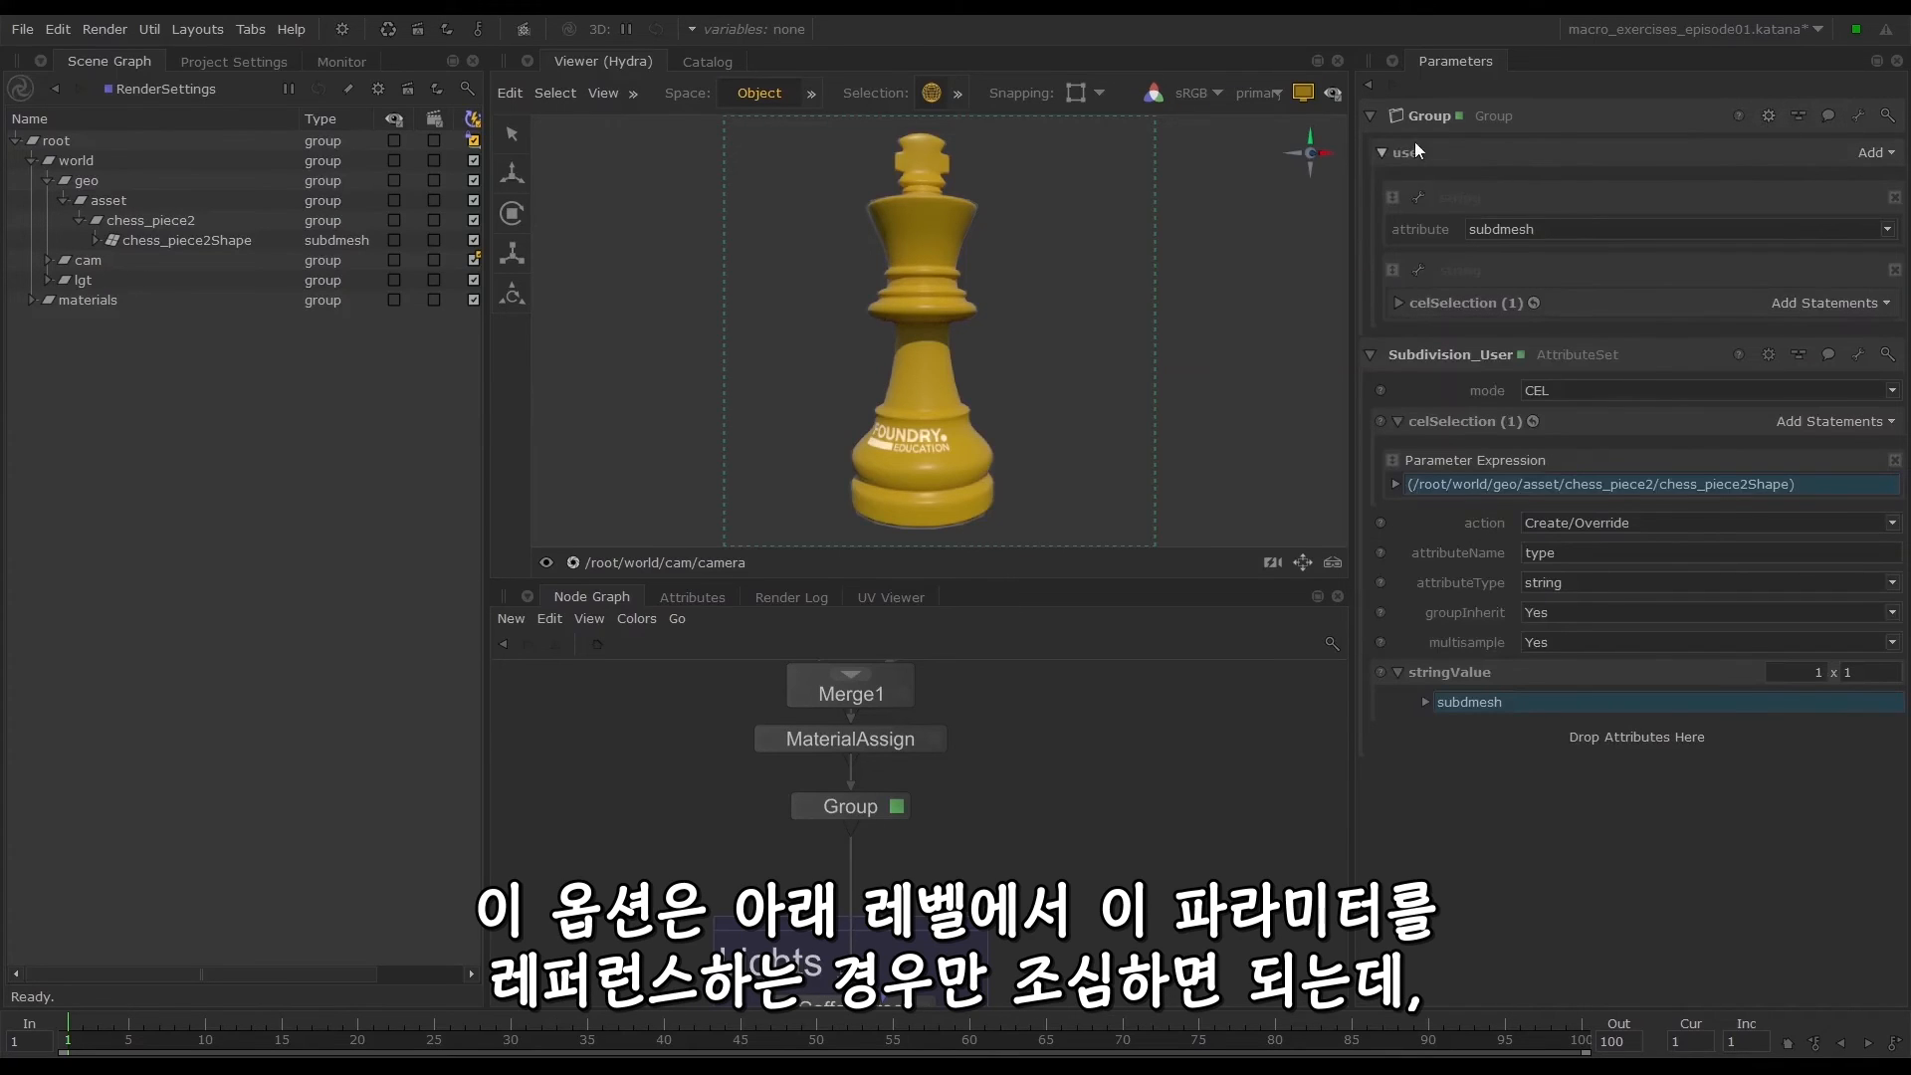
pyautogui.click(1851, 123)
pyautogui.click(1830, 135)
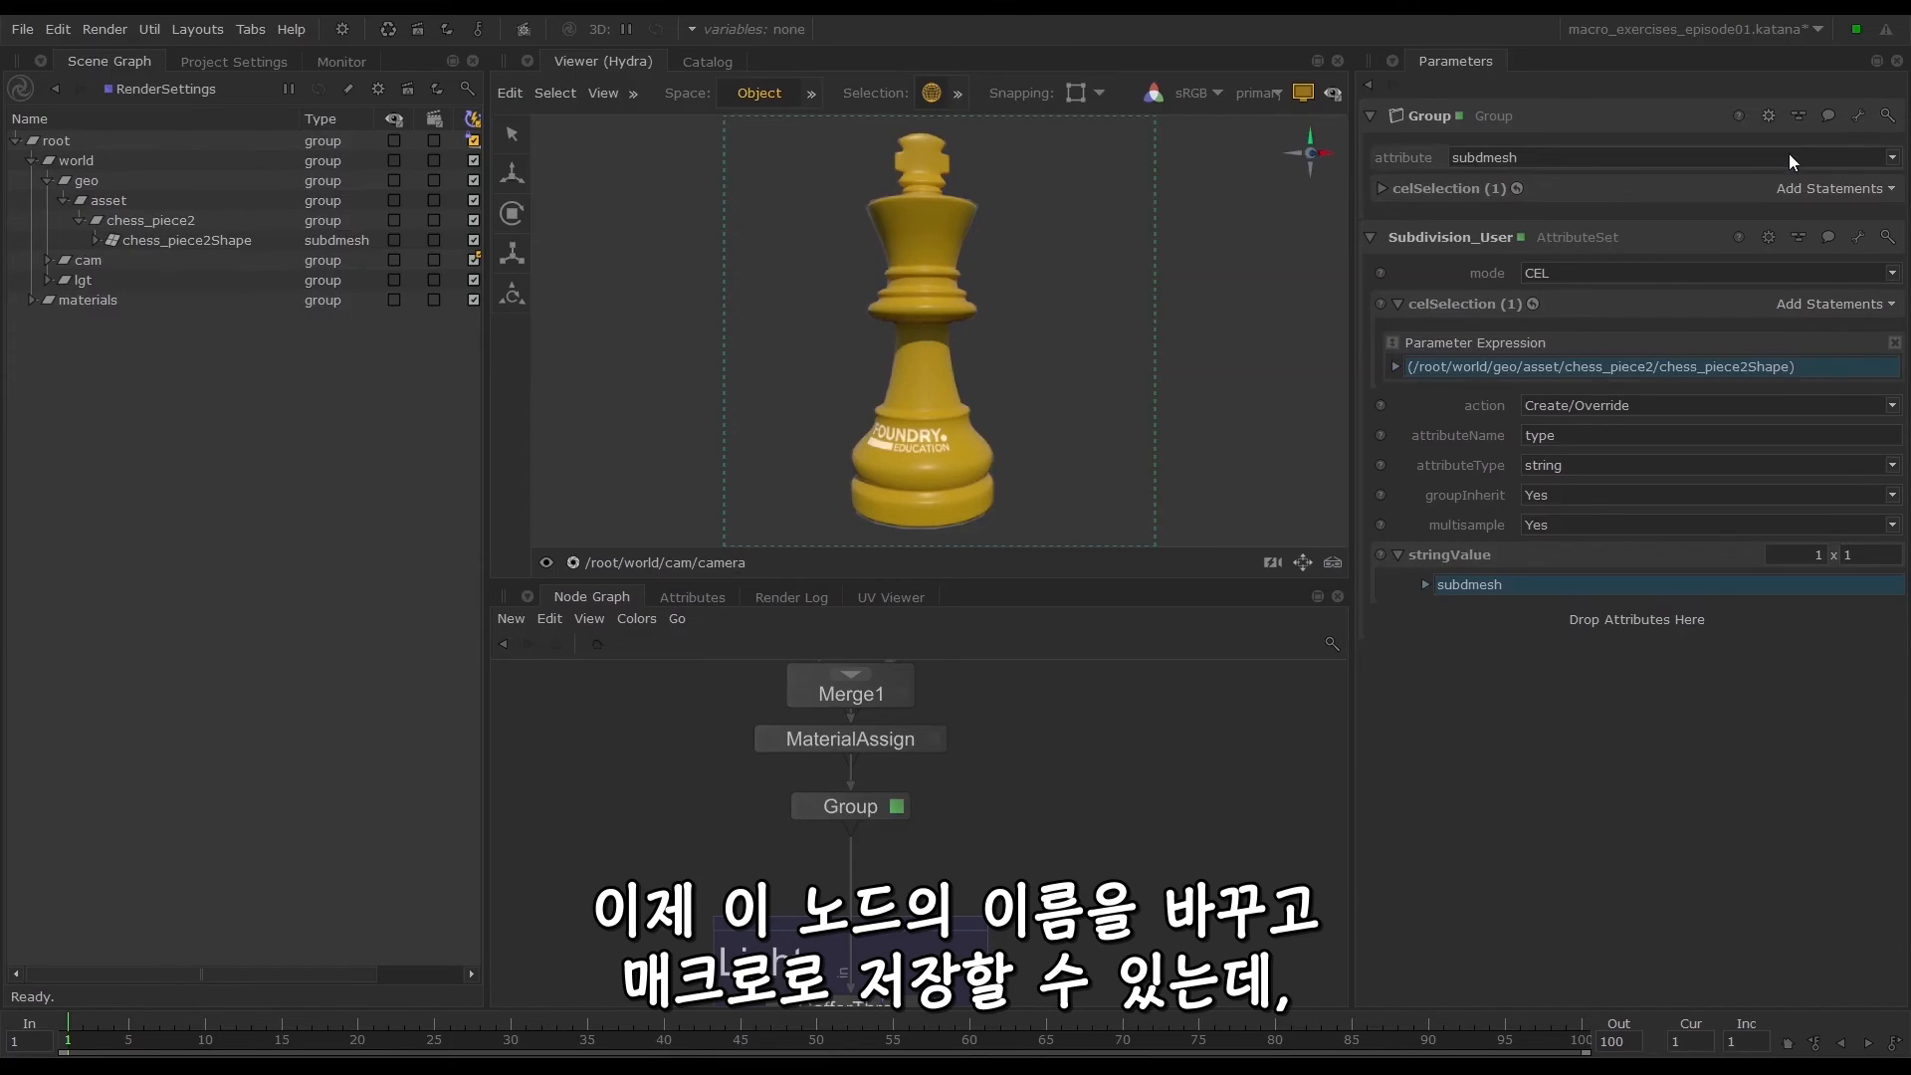
# Rename the Group node to Subdivision
pyautogui.click(874, 804)
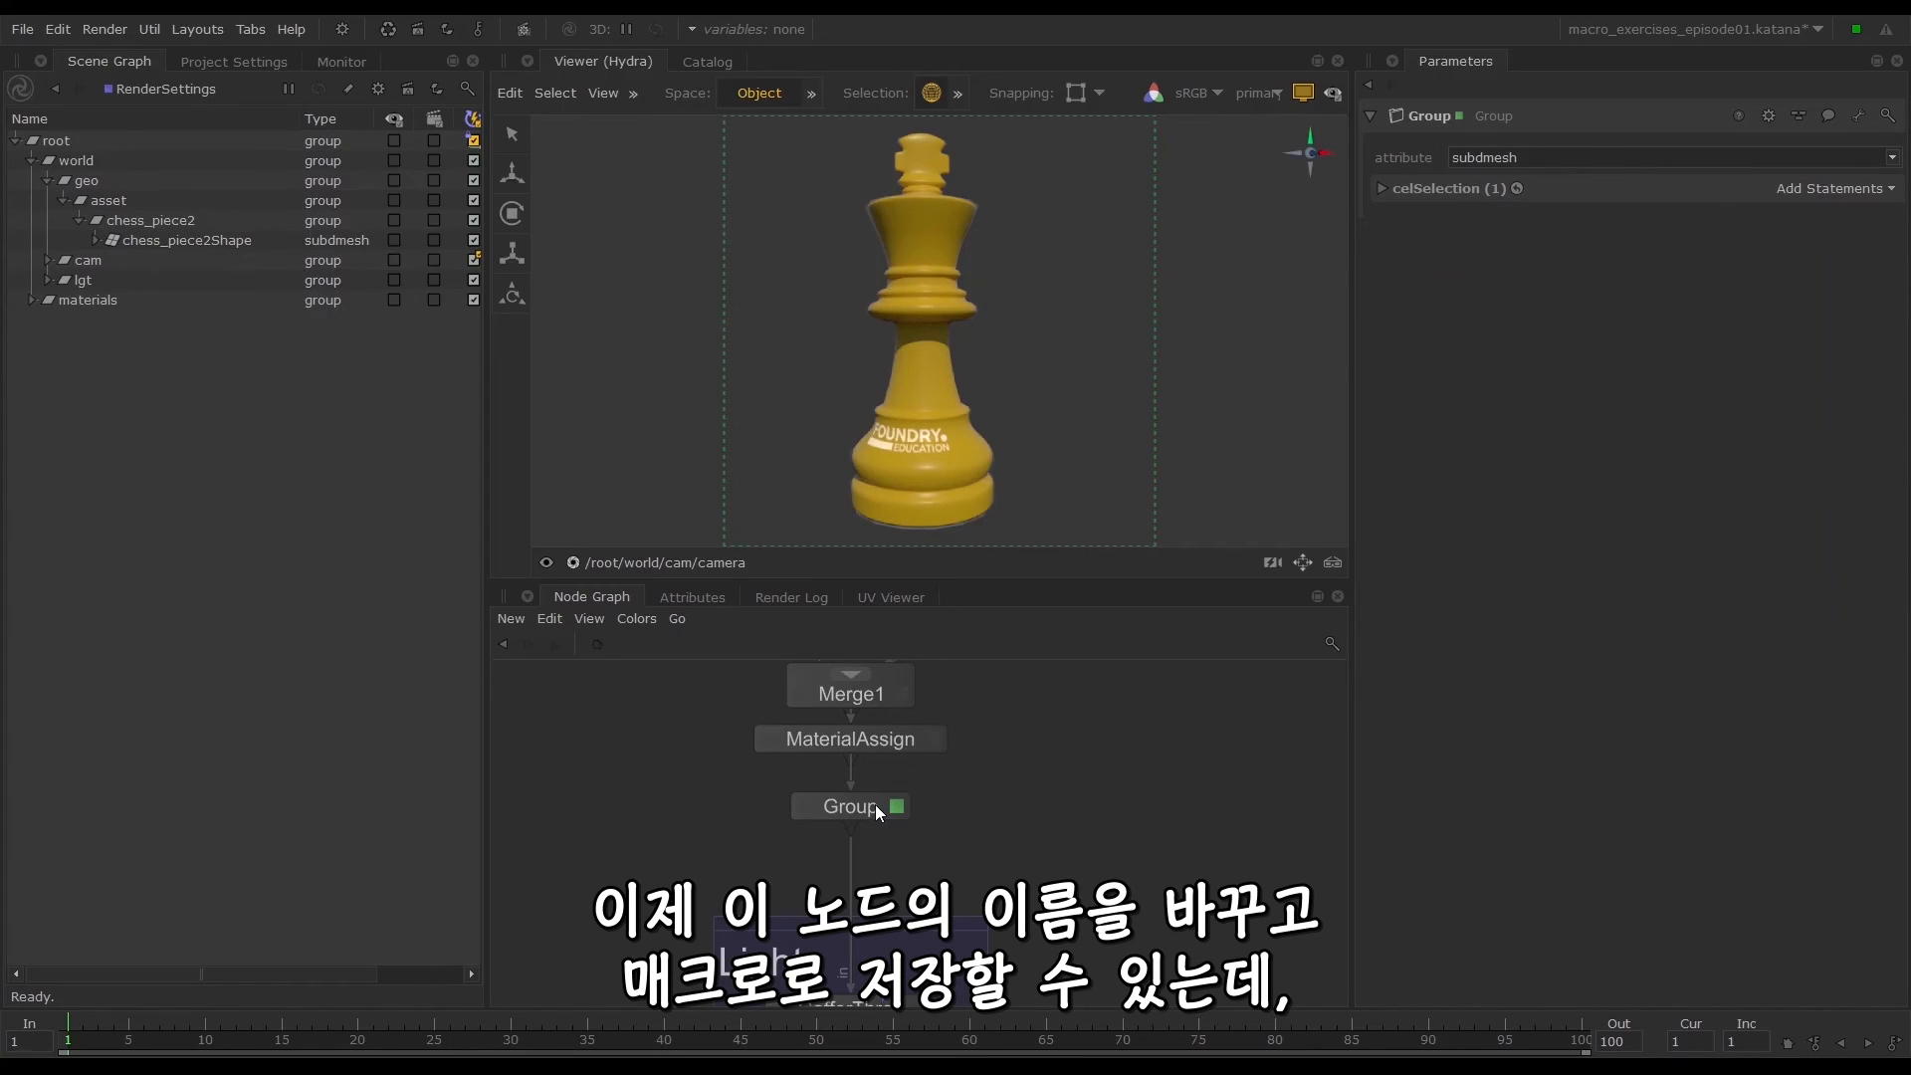
pyautogui.write('nSubdivision')
pyautogui.press('Return')
# Save the Subdivision node as a macro, overwriting the existing Subdivision.macro file
pyautogui.click(1858, 115)
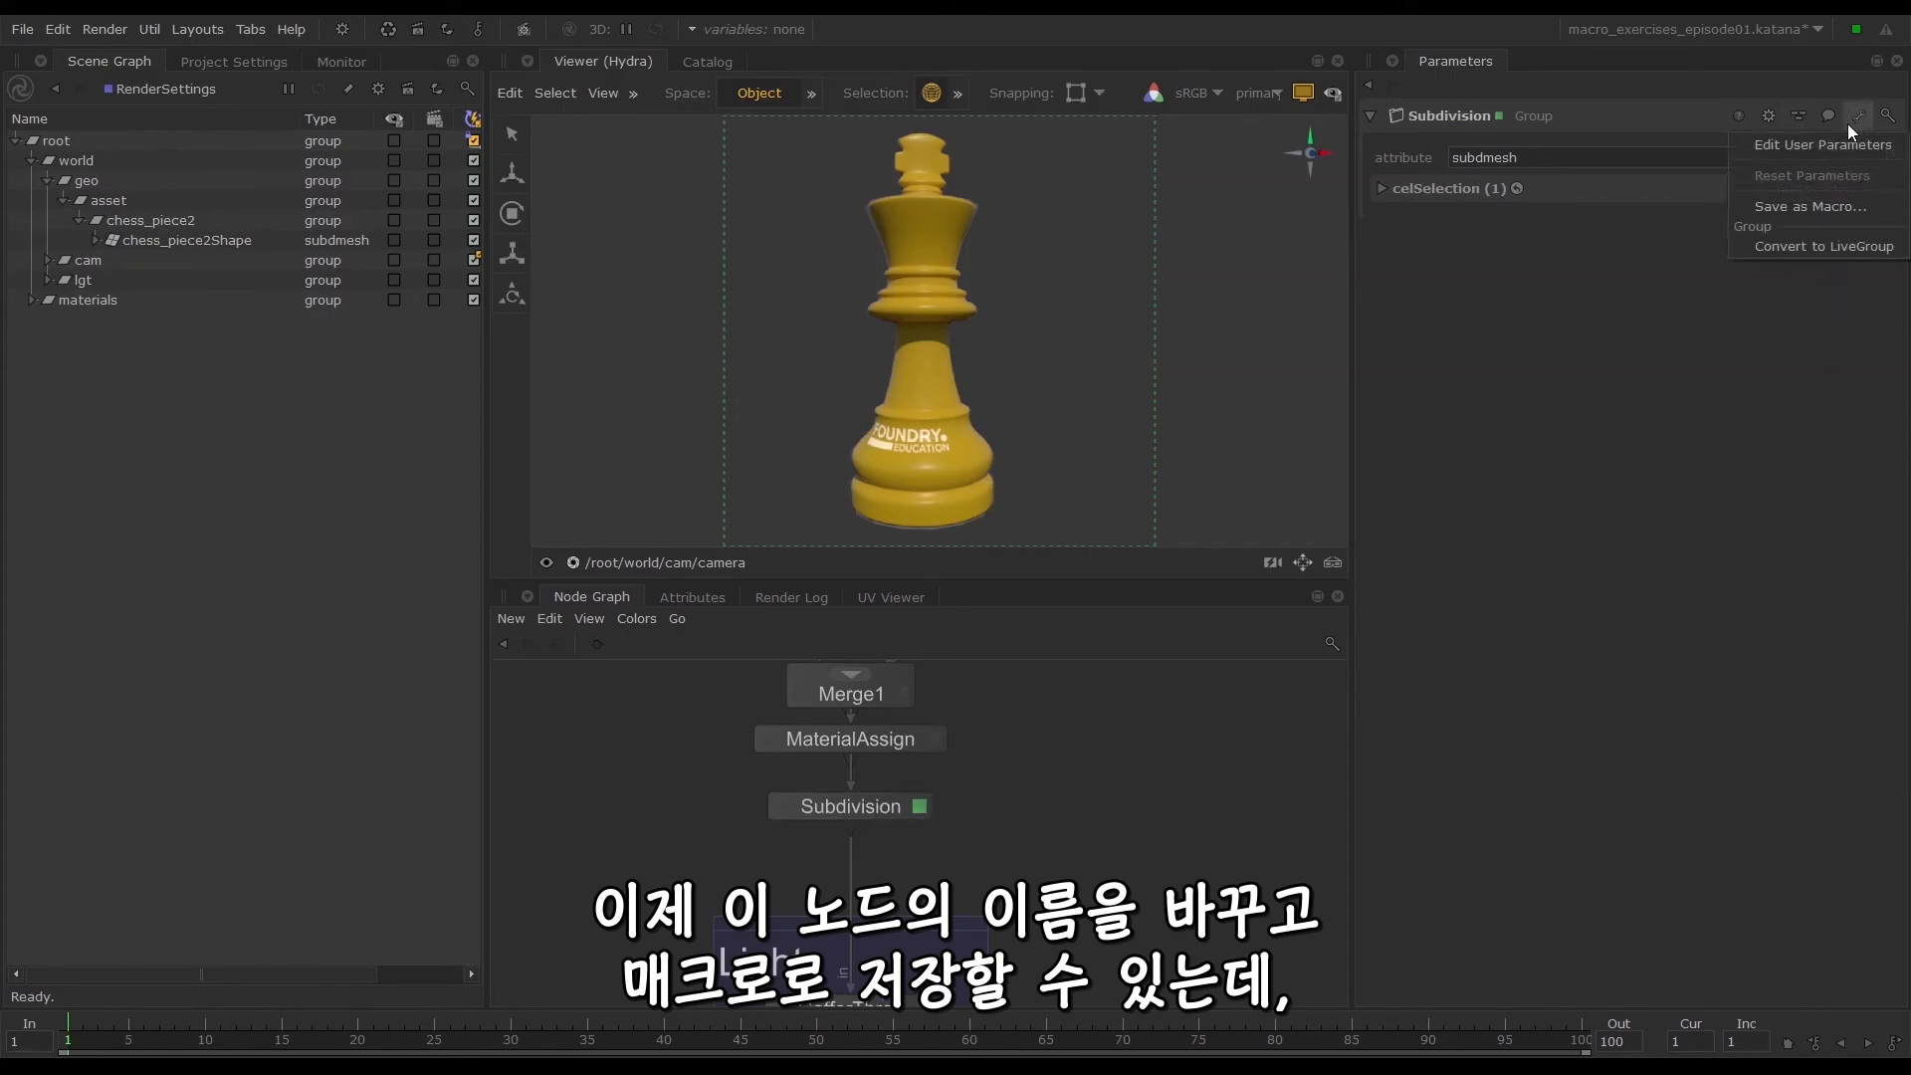
pyautogui.click(1829, 204)
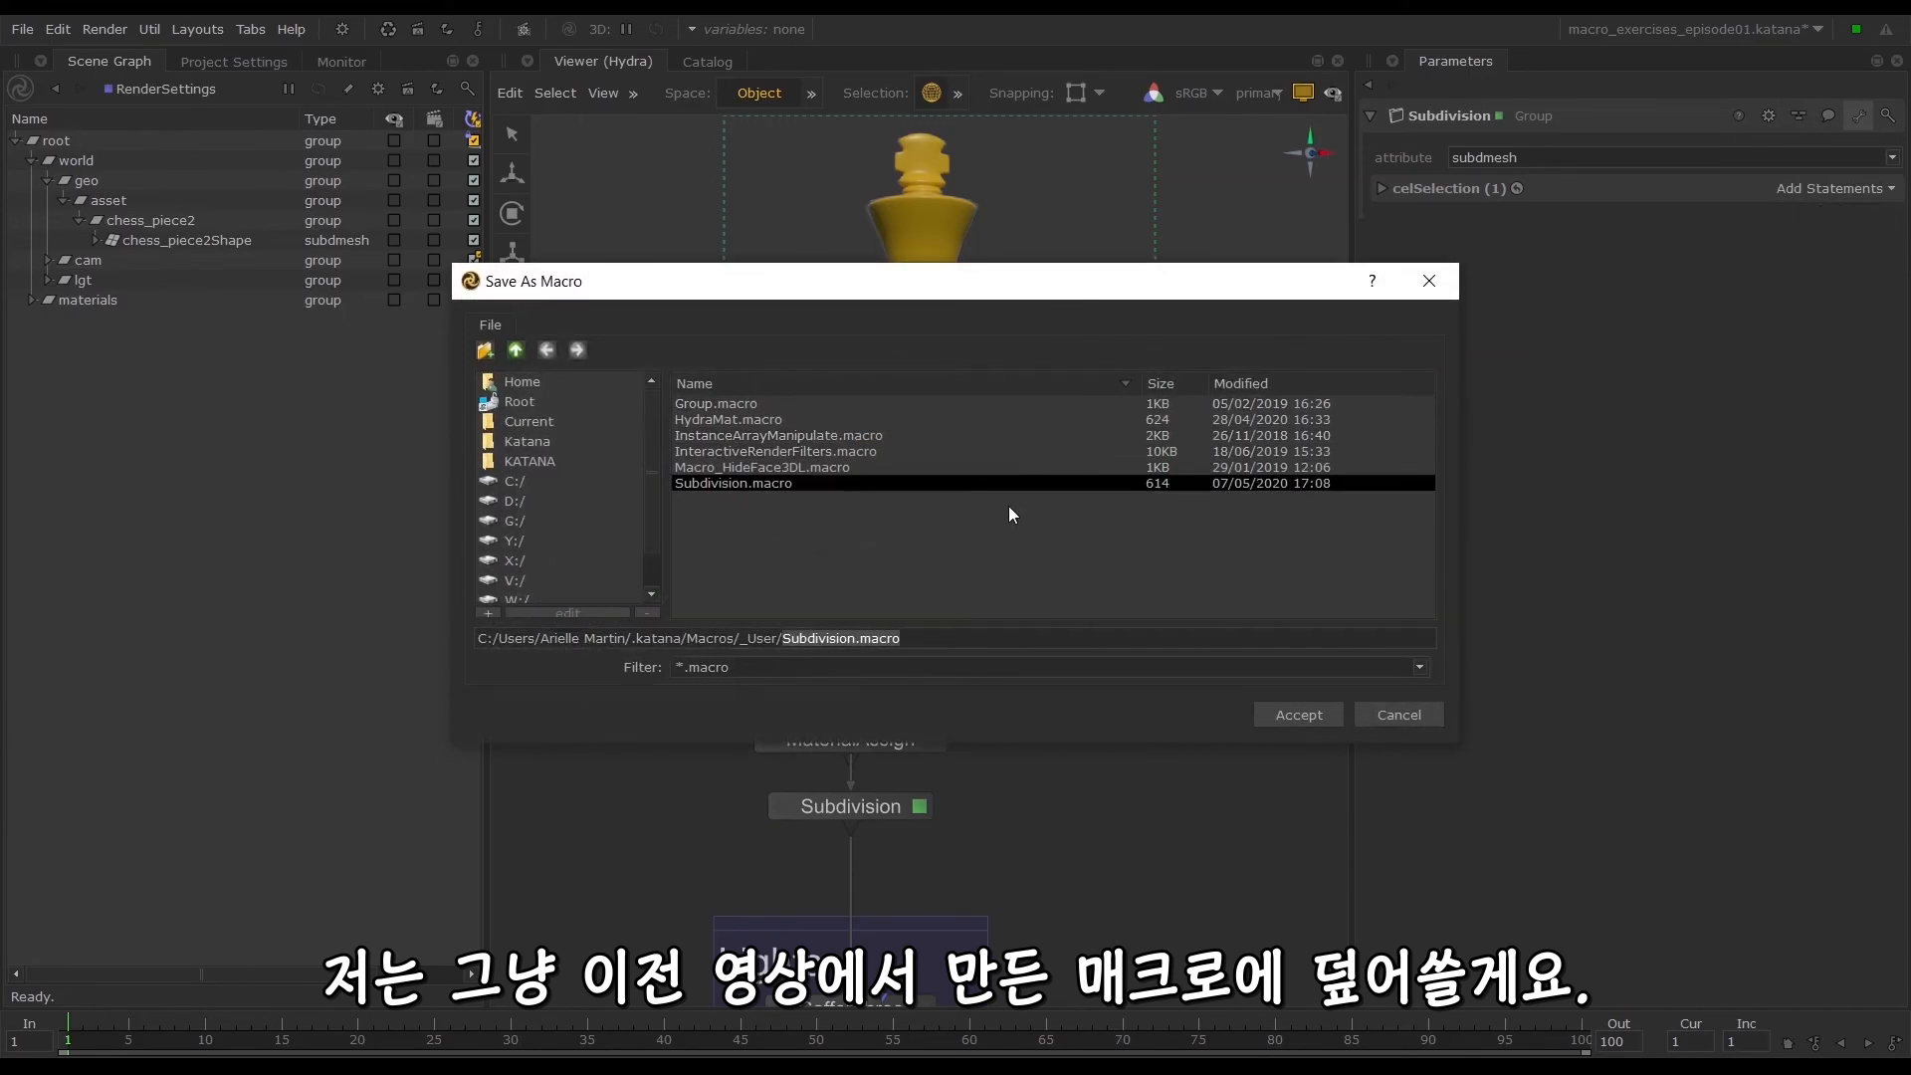
pyautogui.click(1296, 713)
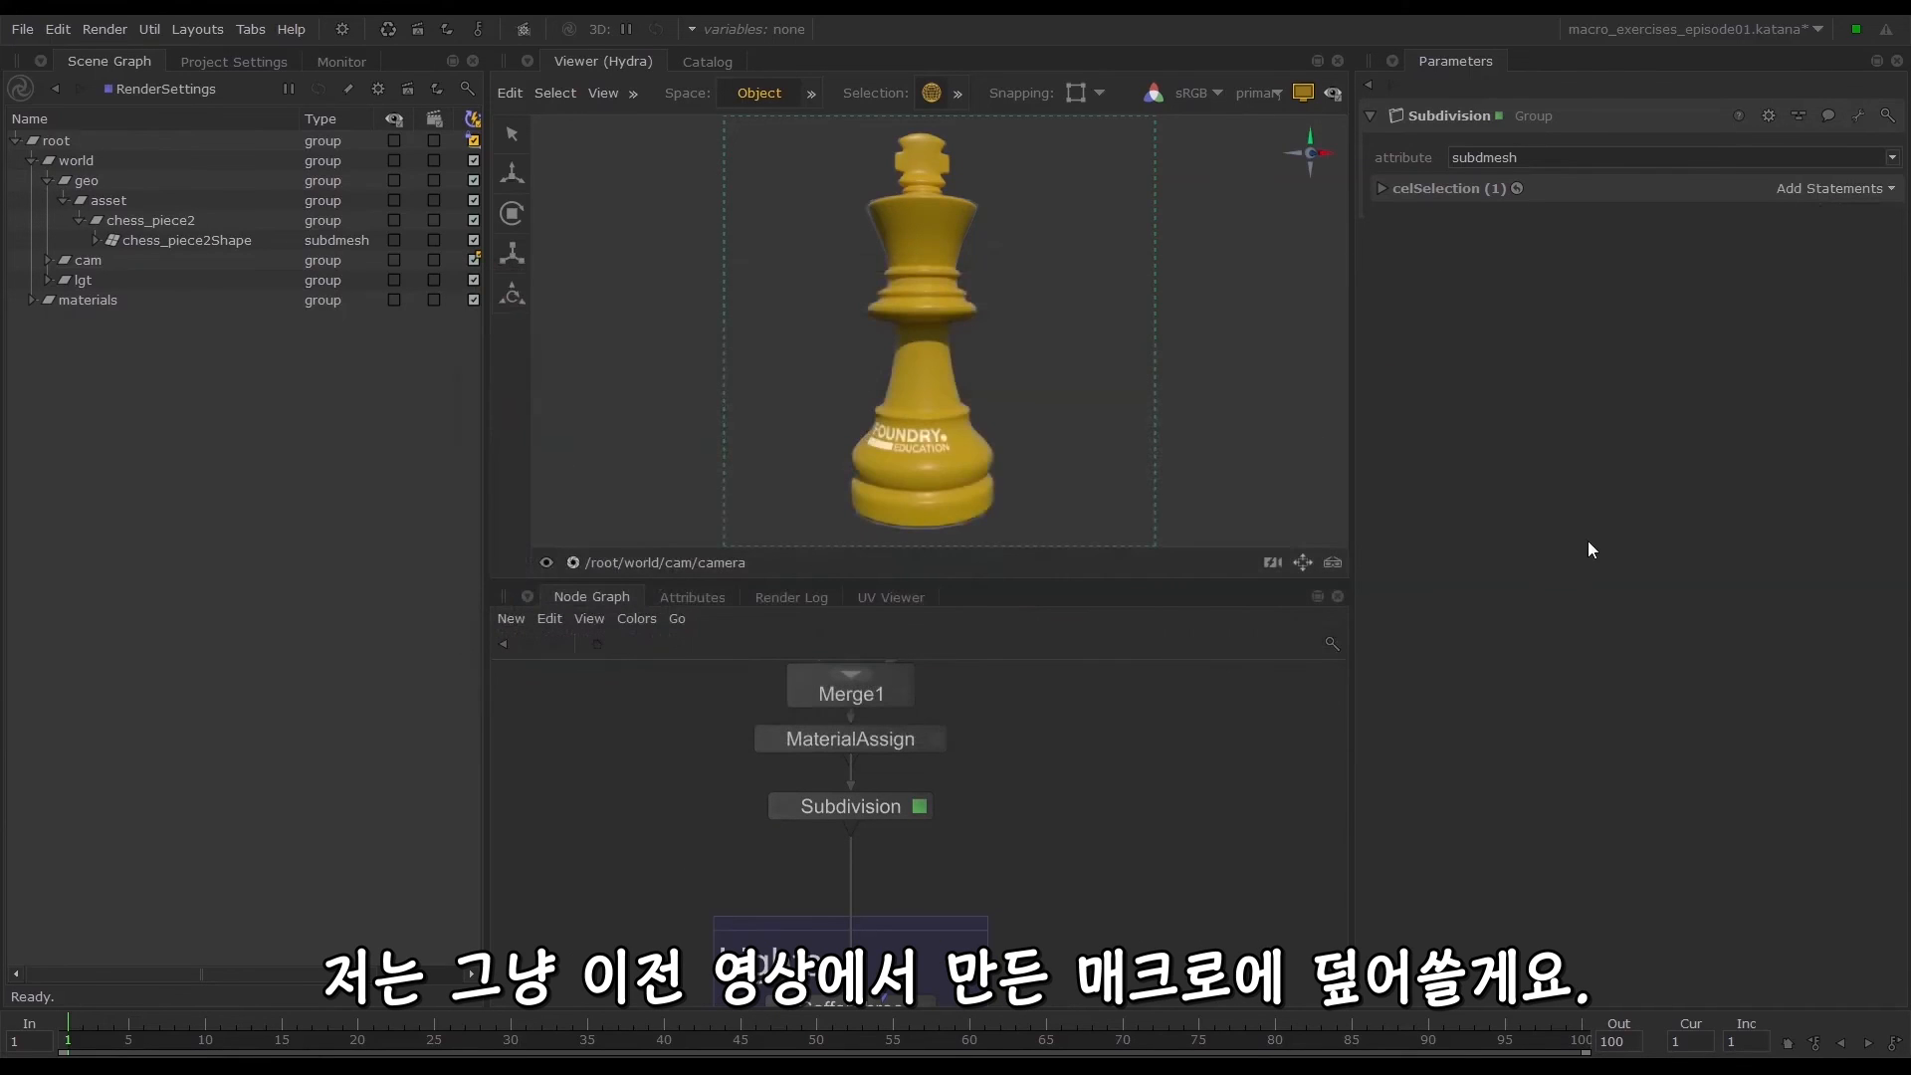